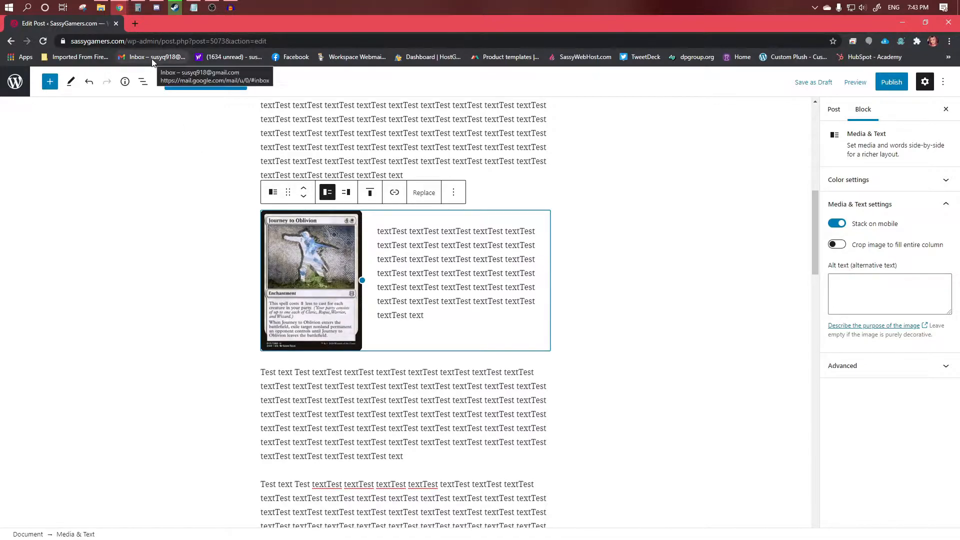
Step: Search the web in a new tab for "skryfall journey to oblivion" and open the card's Scryfall page
click(134, 23)
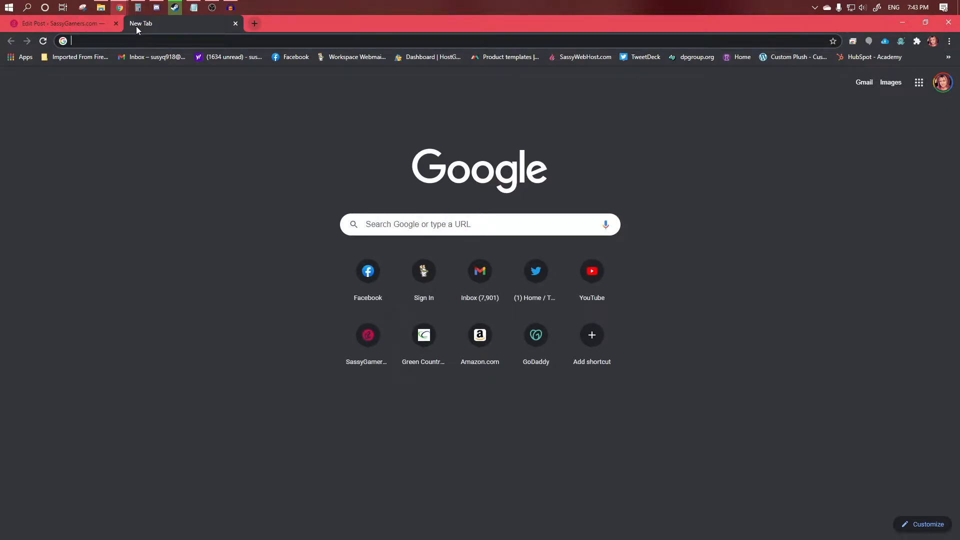
text(skry)
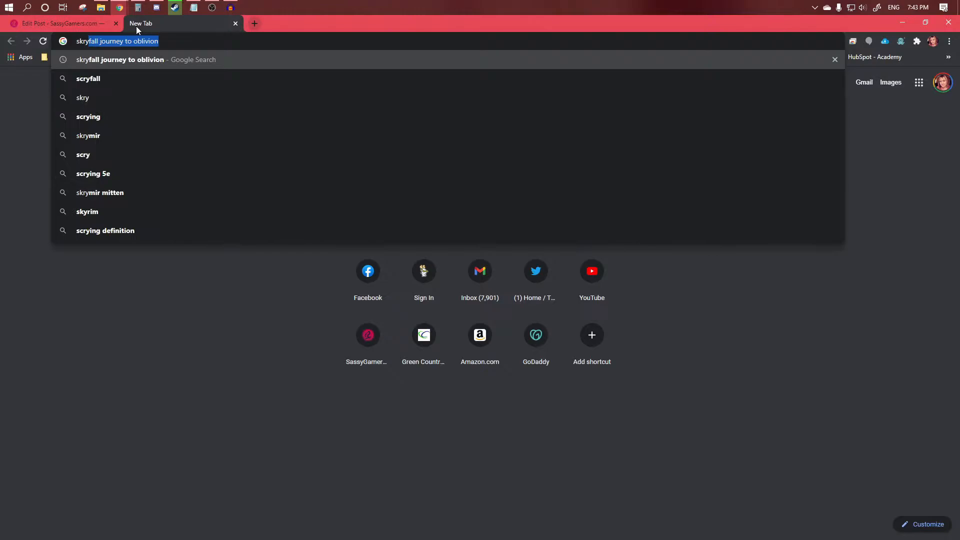
key(Return)
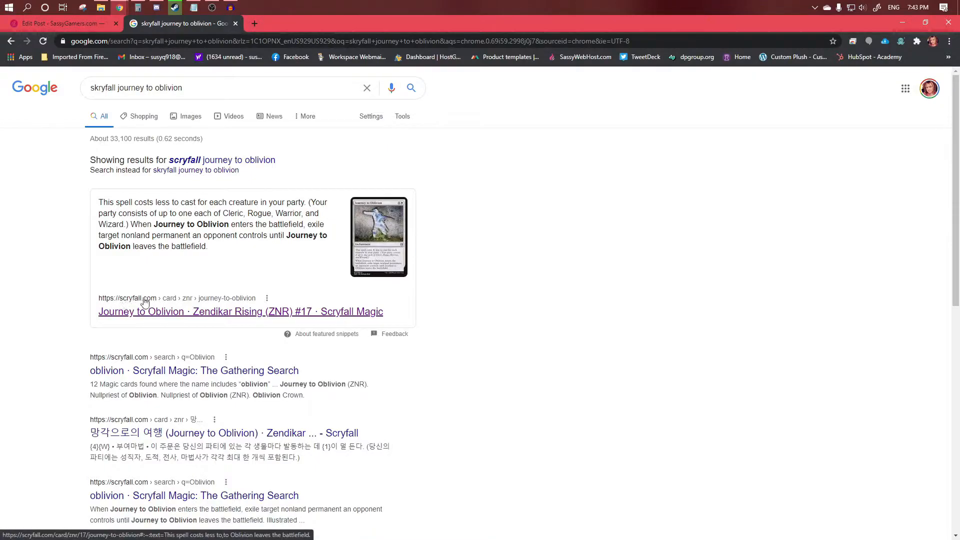
click(156, 314)
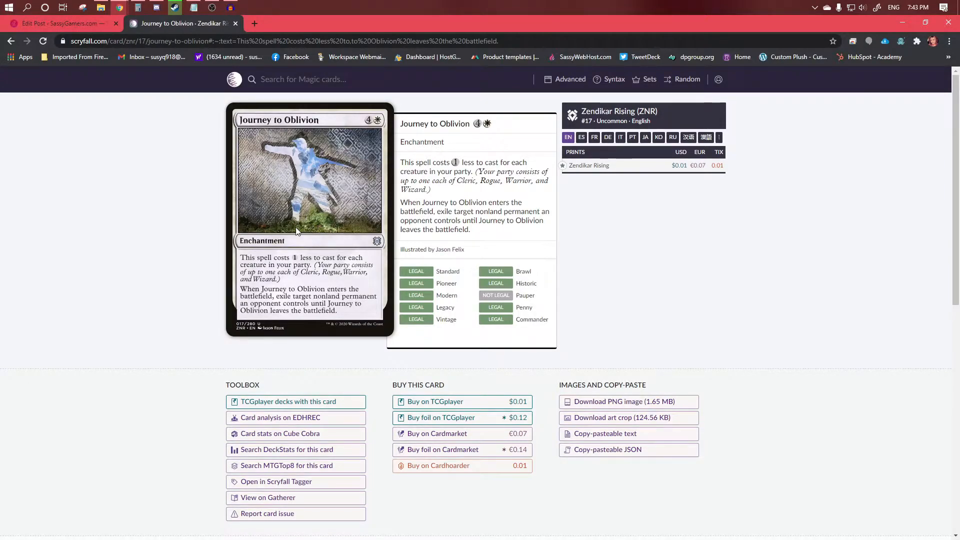
Step: Save the full-size Journey to Oblivion card image to Pictures as znr-17-journey-to-oblivion, a JPEG, and close the Scryfall tabs
right_click(316, 226)
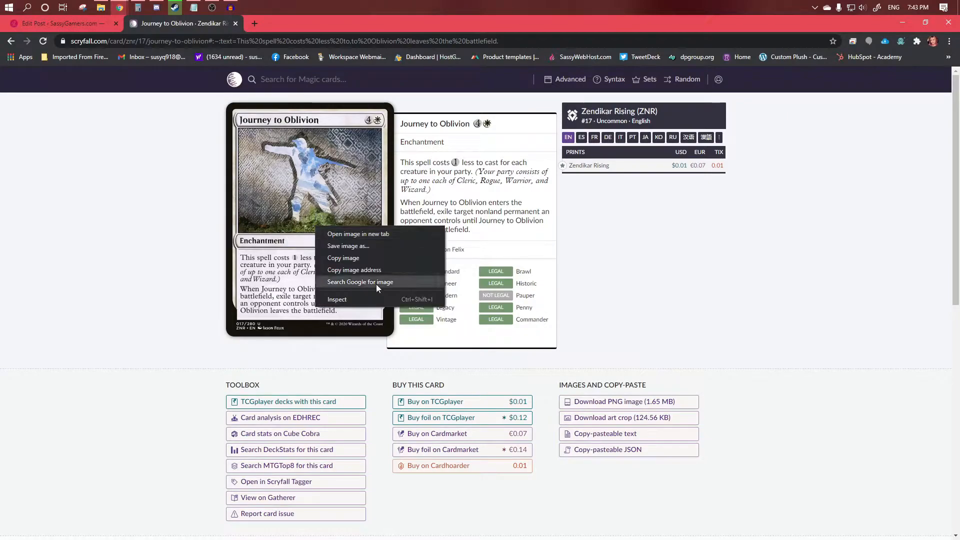
click(342, 235)
click(324, 18)
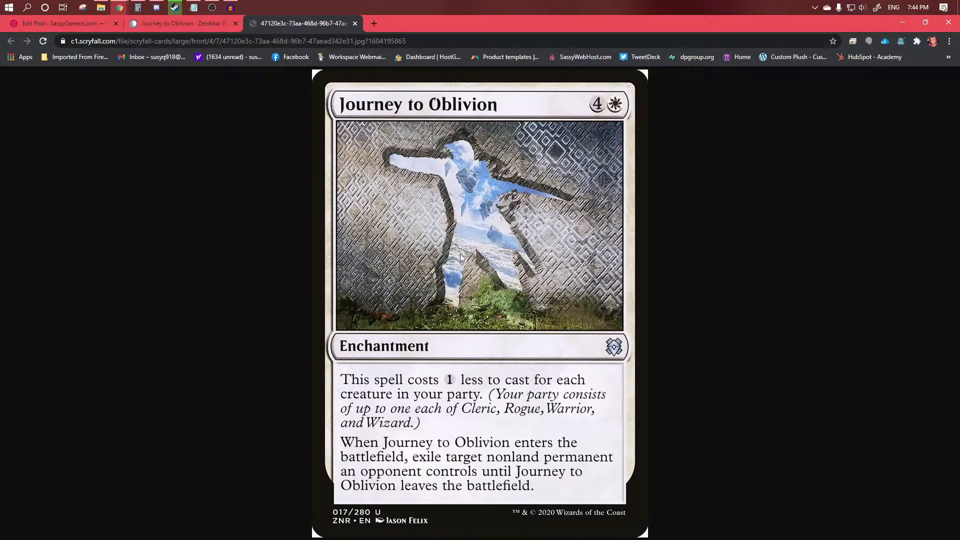
right_click(458, 234)
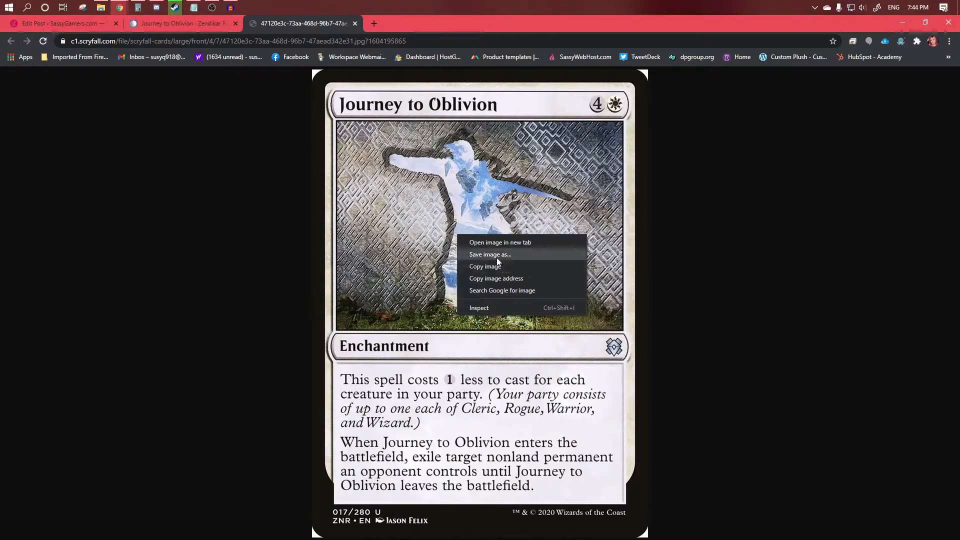
click(495, 256)
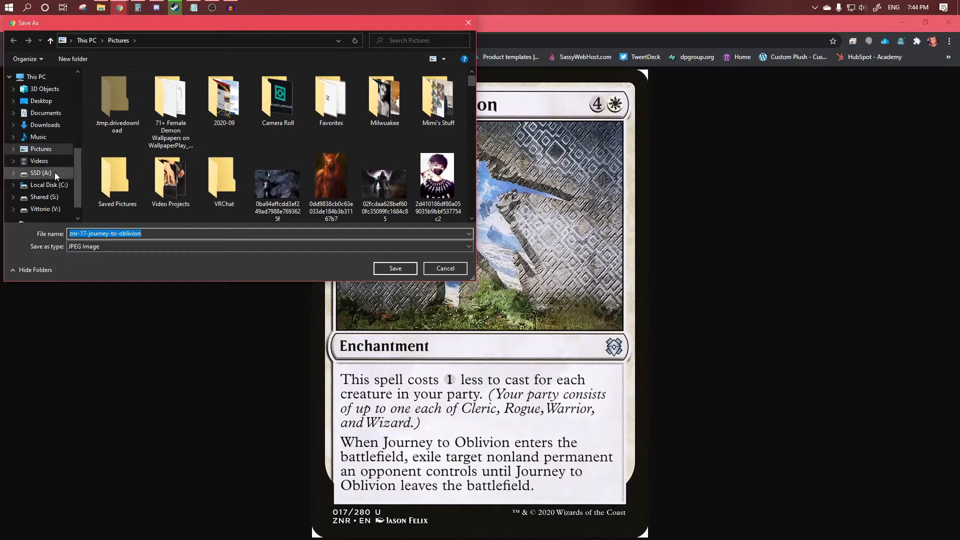
click(392, 269)
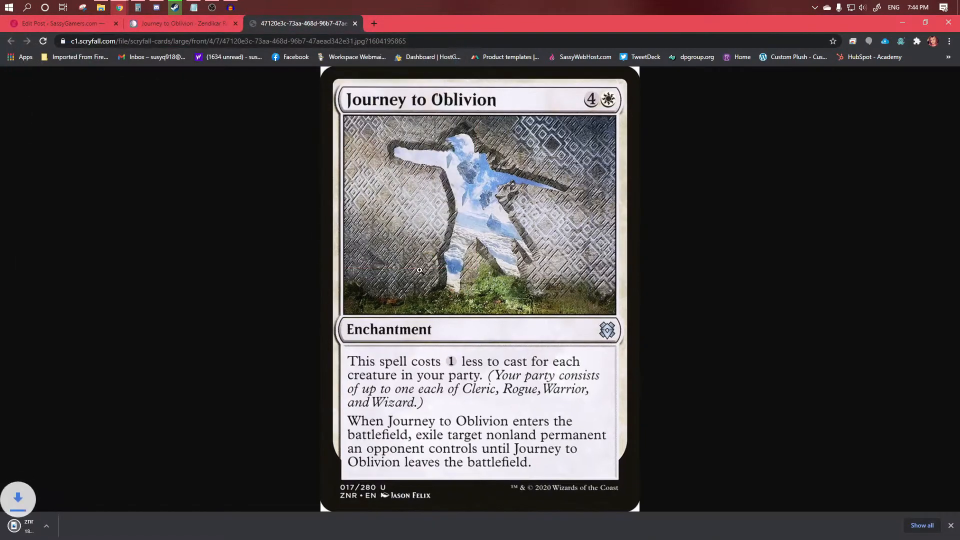
click(354, 23)
click(235, 23)
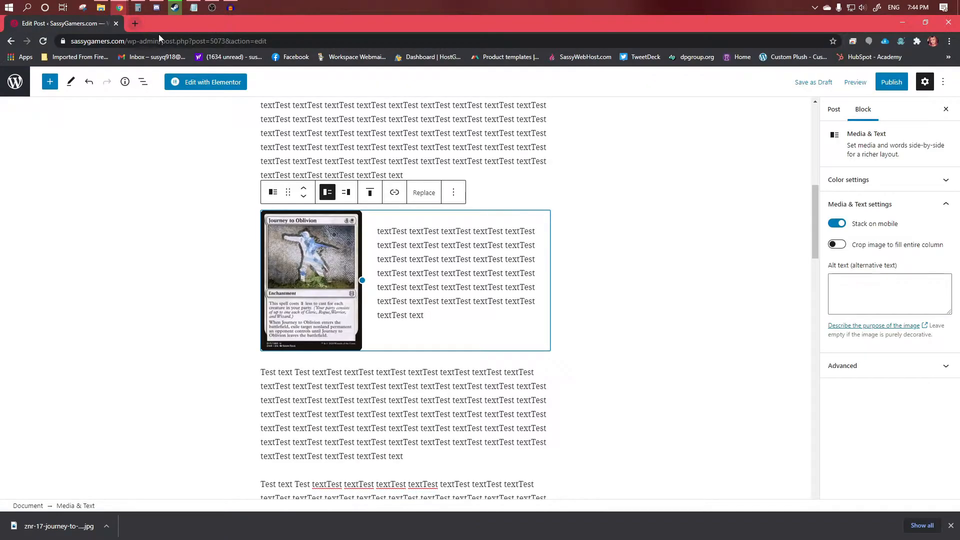
Step: Replace the image in the Media & Text block with an upload of znr-17-journey-to-oblivion from Pictures
click(143, 152)
click(285, 287)
click(431, 198)
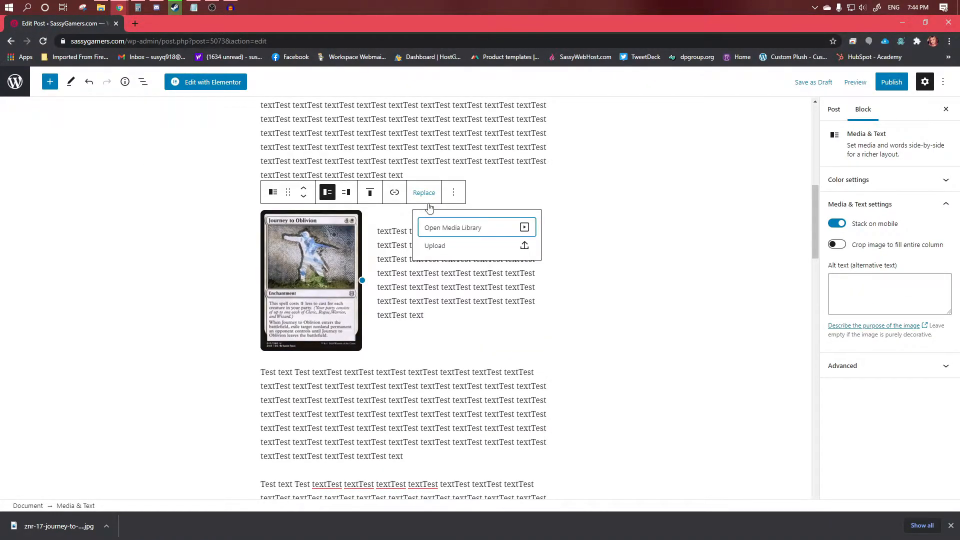
click(445, 252)
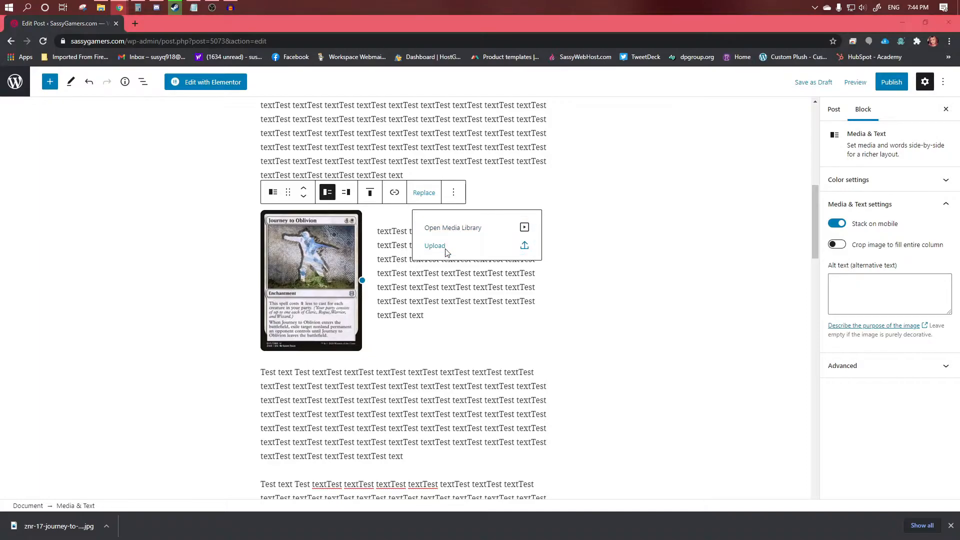
click(44, 165)
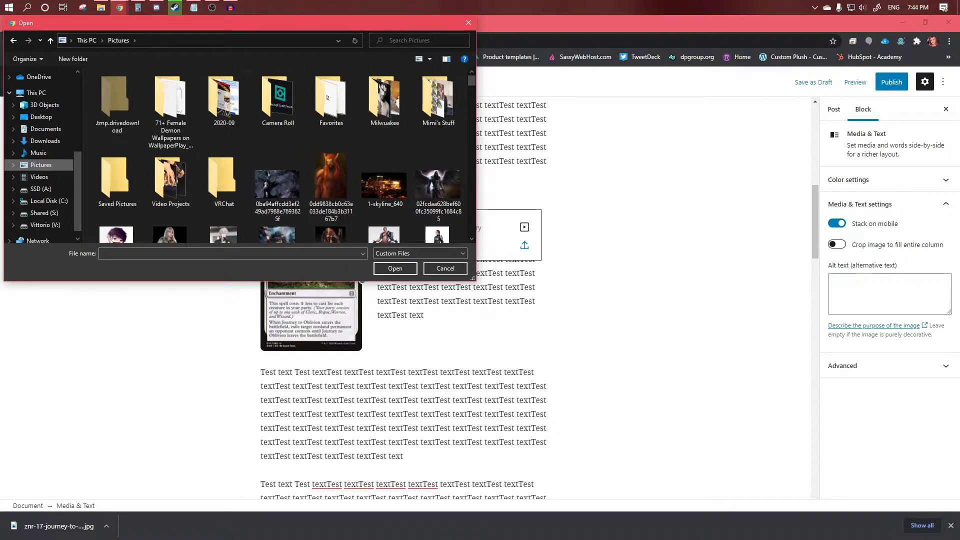
click(399, 43)
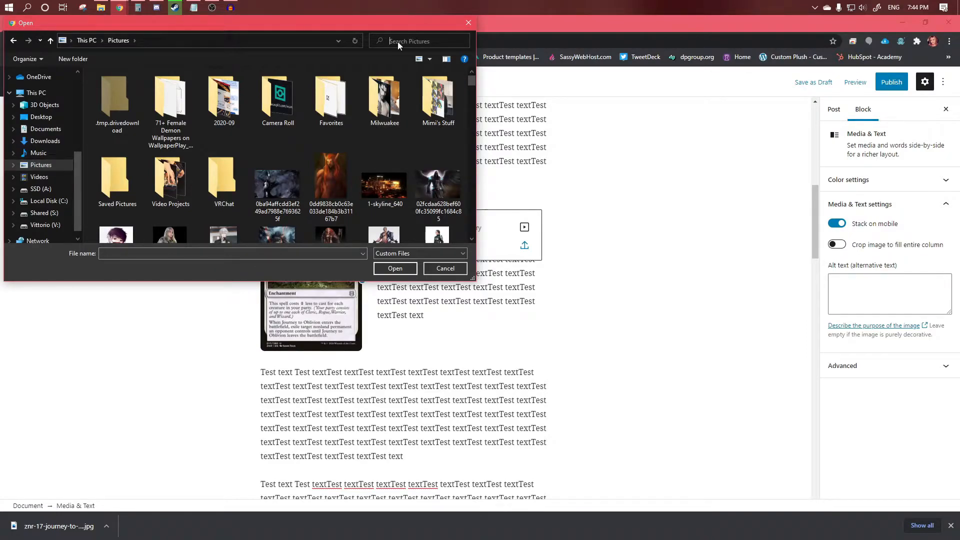
text(journey)
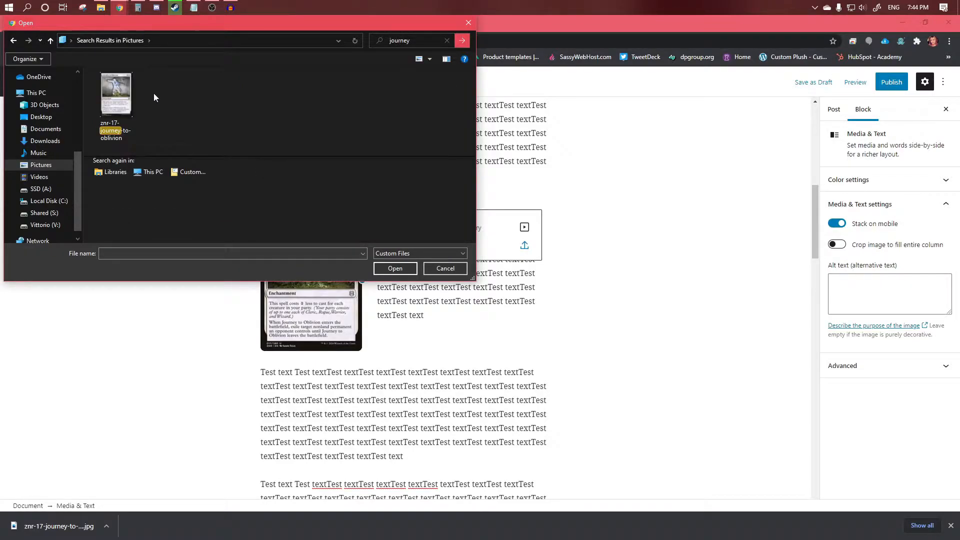
double_click(107, 104)
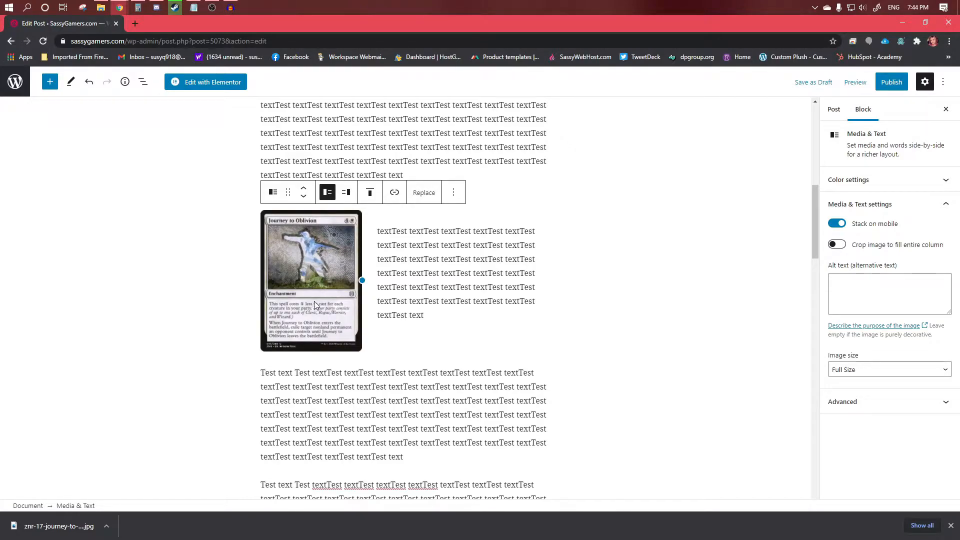
Step: Widen the card image within the Media & Text block and save the post as a draft
drag(361, 281, 400, 283)
click(593, 281)
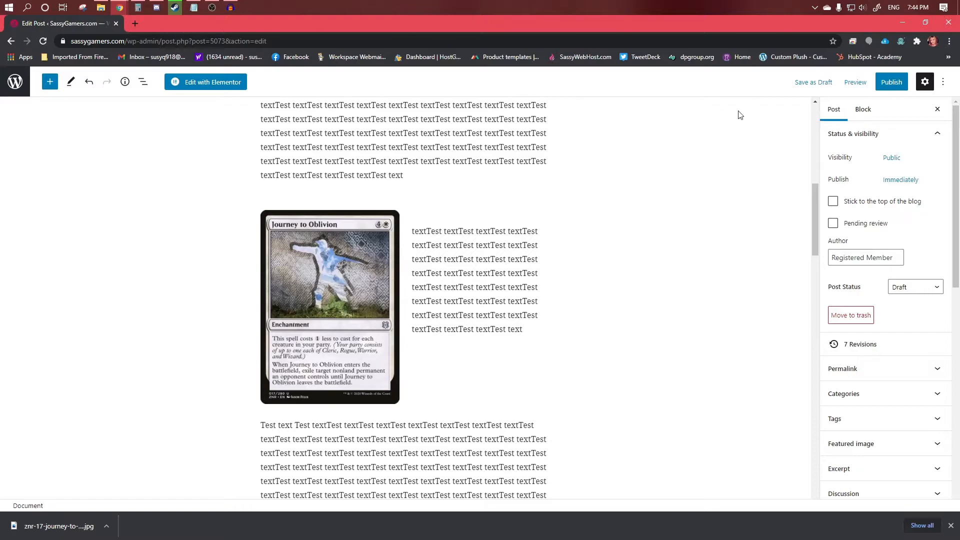
click(813, 82)
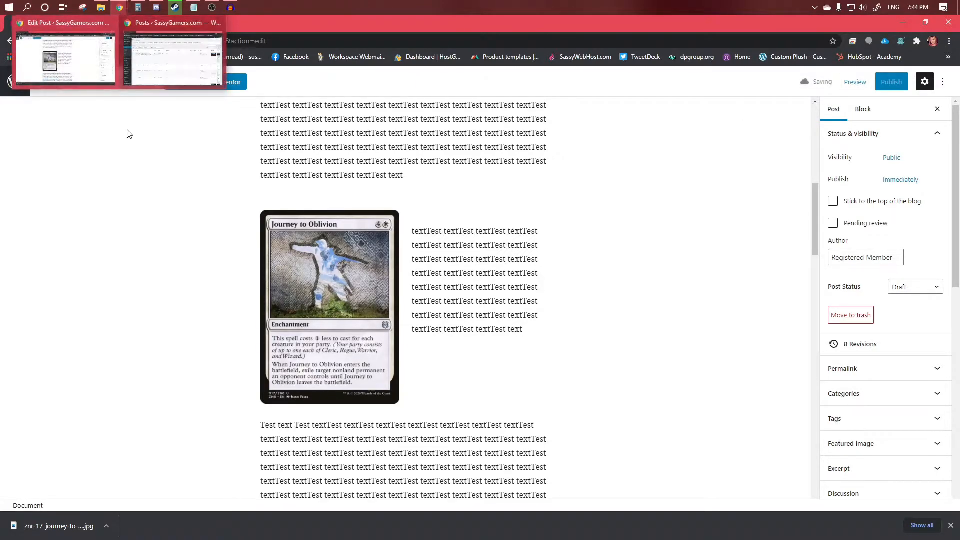
Step: Open the post preview in the incognito browser window and examine its header, the featured picture and the card image section
click(172, 62)
click(39, 41)
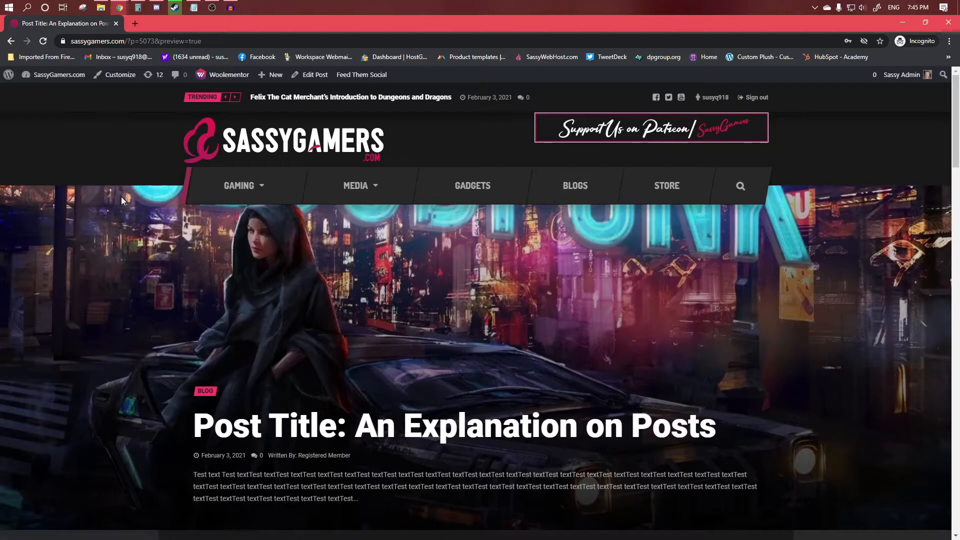
scroll(128, 242, down, 3)
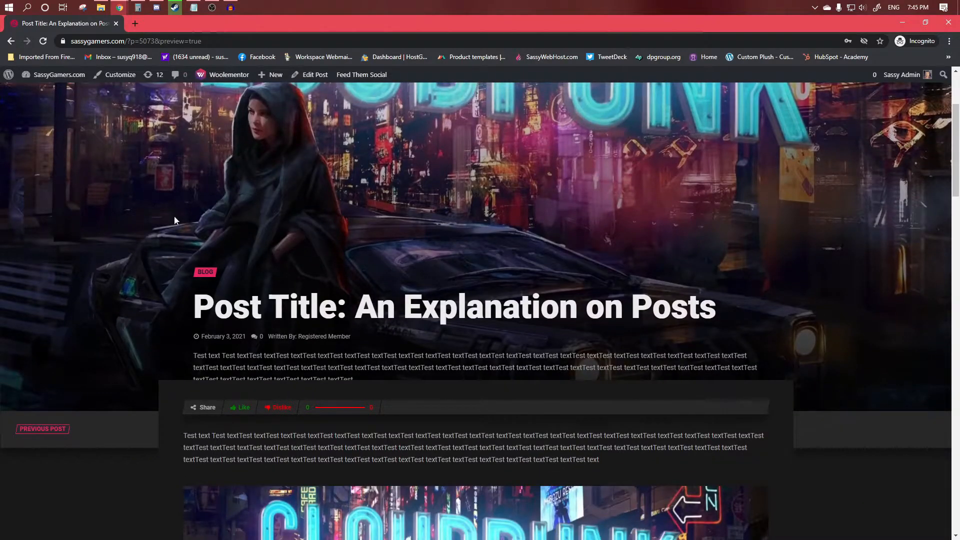
scroll(175, 220, up, 3)
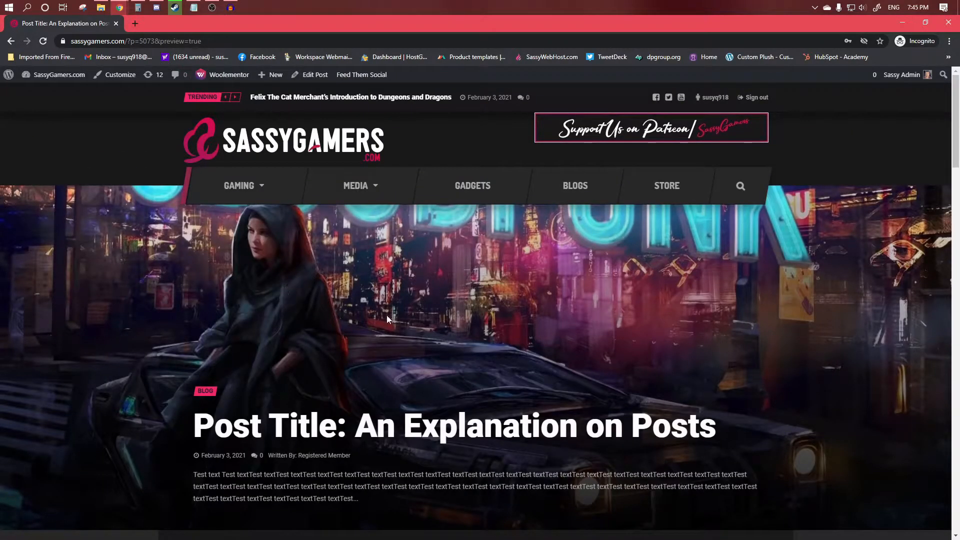
scroll(302, 278, down, 10)
scroll(303, 270, down, 3)
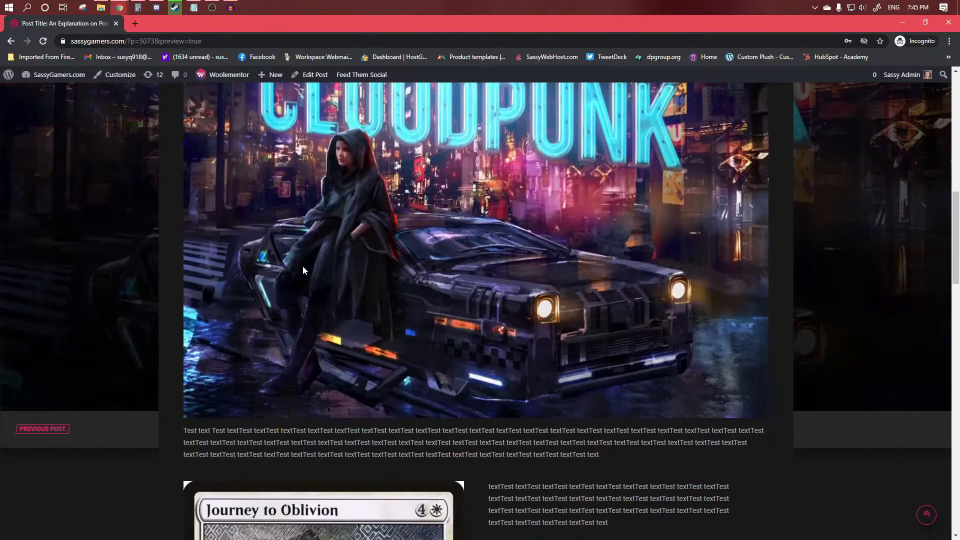
scroll(457, 231, down, 10)
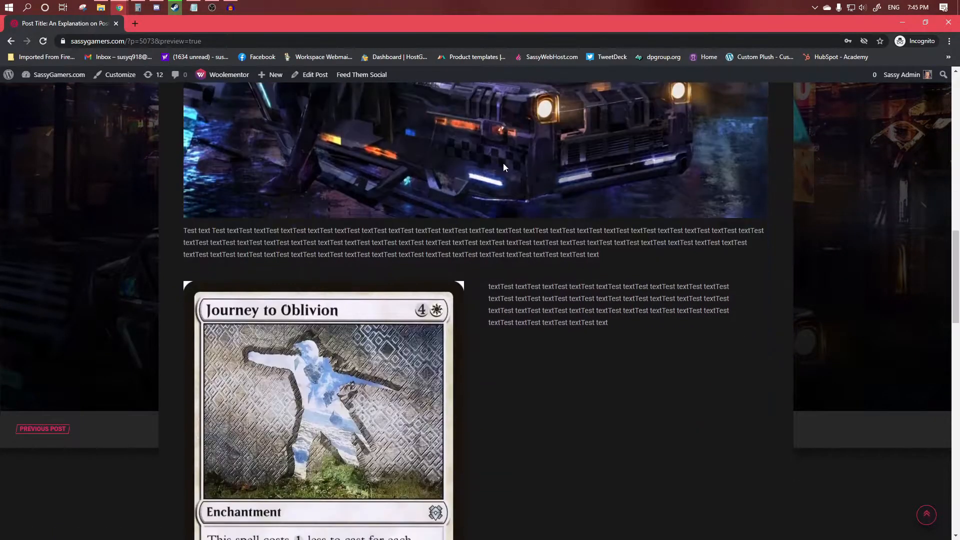
scroll(503, 162, up, 2)
scroll(502, 162, down, 1)
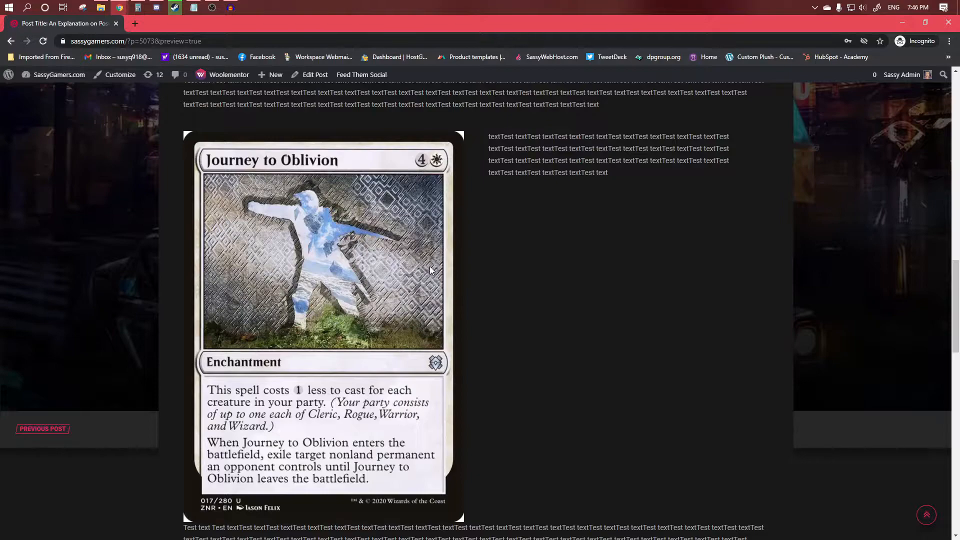
Step: Examine the text beside the card image and the paragraphs below it through the end of the previewed post
scroll(387, 206, down, 3)
scroll(387, 206, up, 3)
drag(589, 172, 522, 162)
click(611, 173)
scroll(565, 186, up, 3)
scroll(562, 192, down, 3)
scroll(536, 192, down, 4)
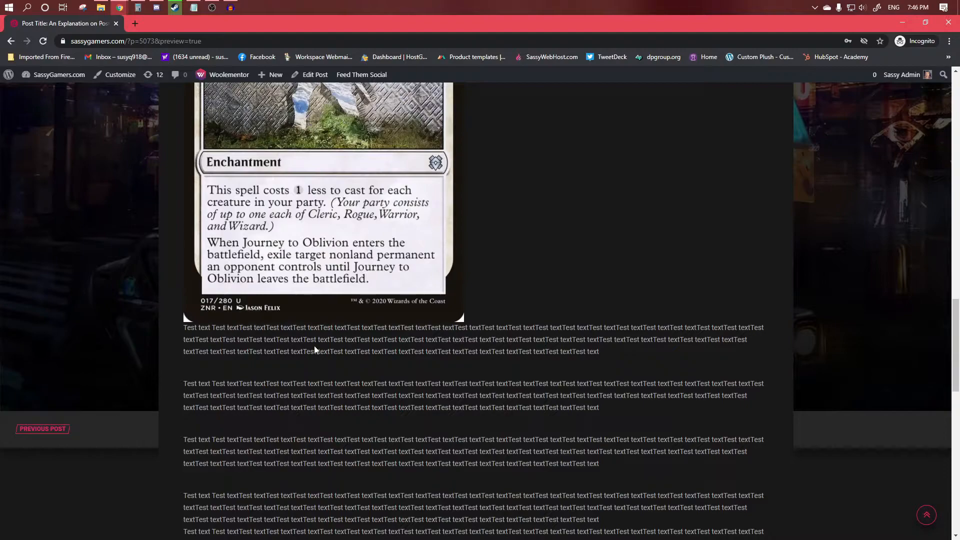
scroll(472, 300, down, 10)
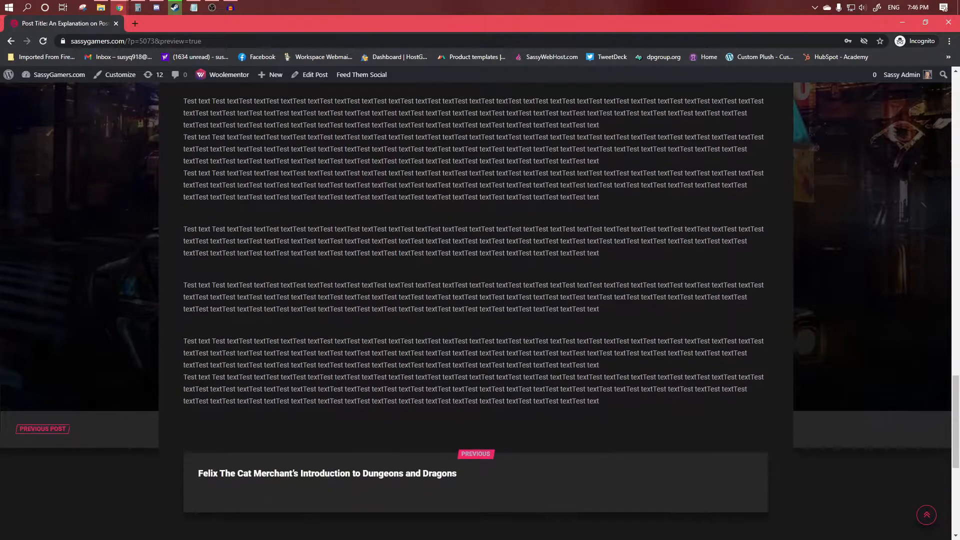
scroll(472, 300, up, 2)
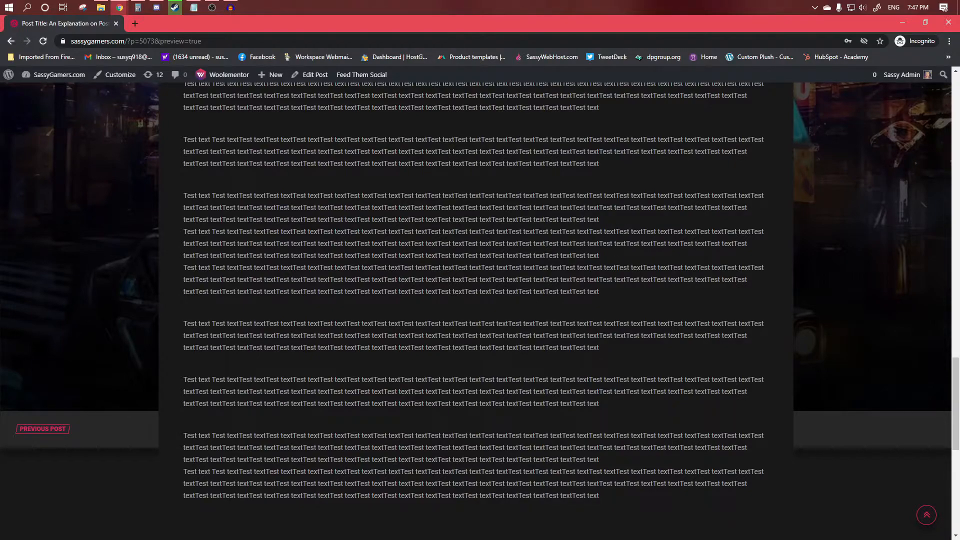
scroll(476, 244, down, 4)
scroll(476, 244, up, 9)
scroll(476, 244, down, 5)
scroll(366, 169, up, 6)
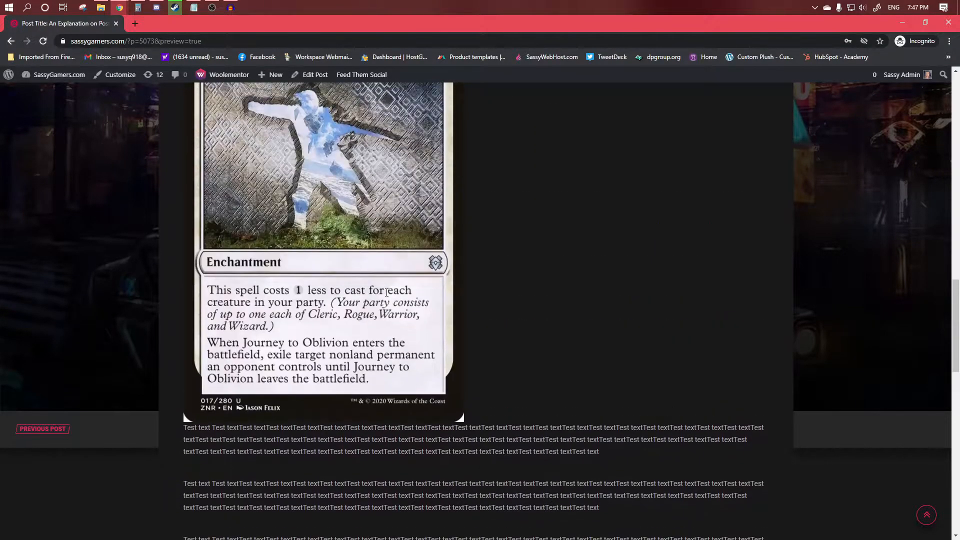
scroll(386, 295, up, 3)
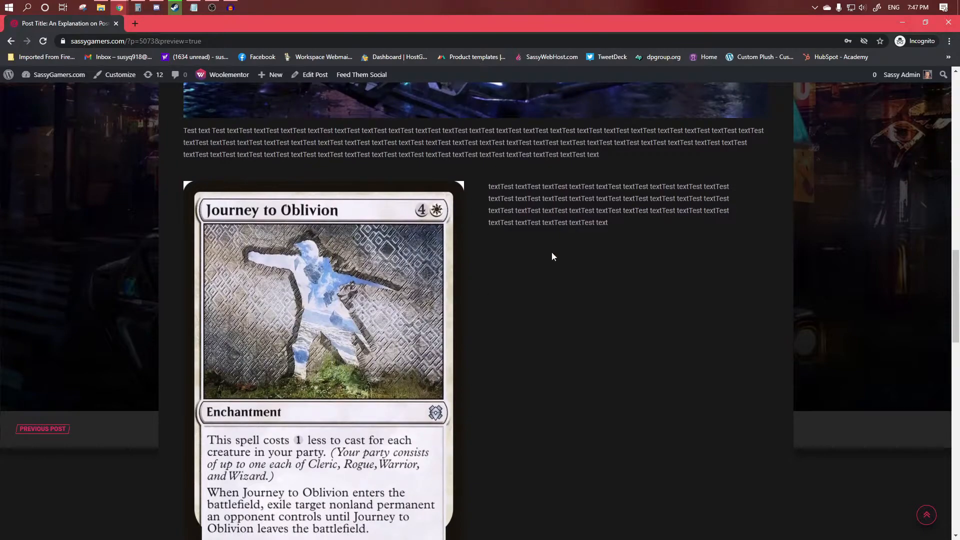
Step: Switch back to the browser window with the post editor
mouse_move(119, 7)
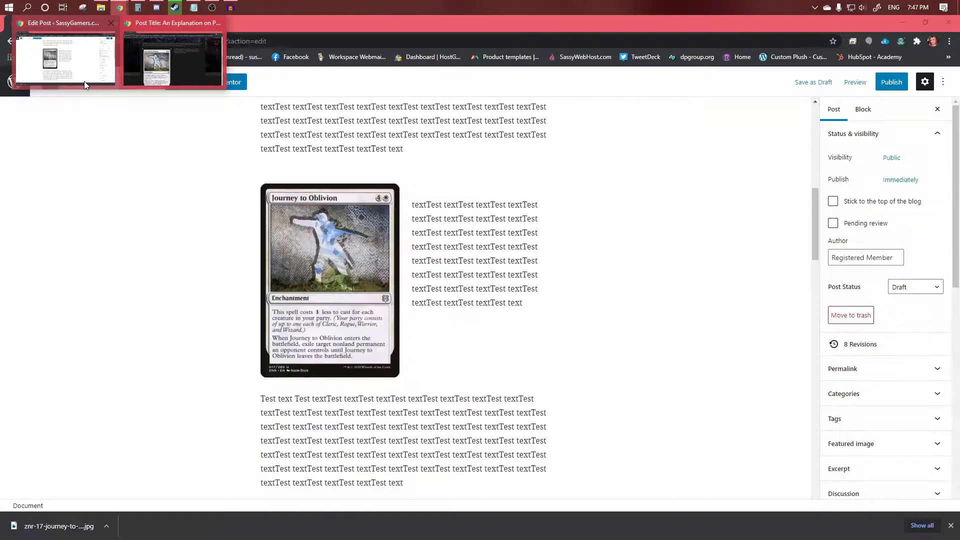
click(84, 85)
drag(525, 306, 411, 203)
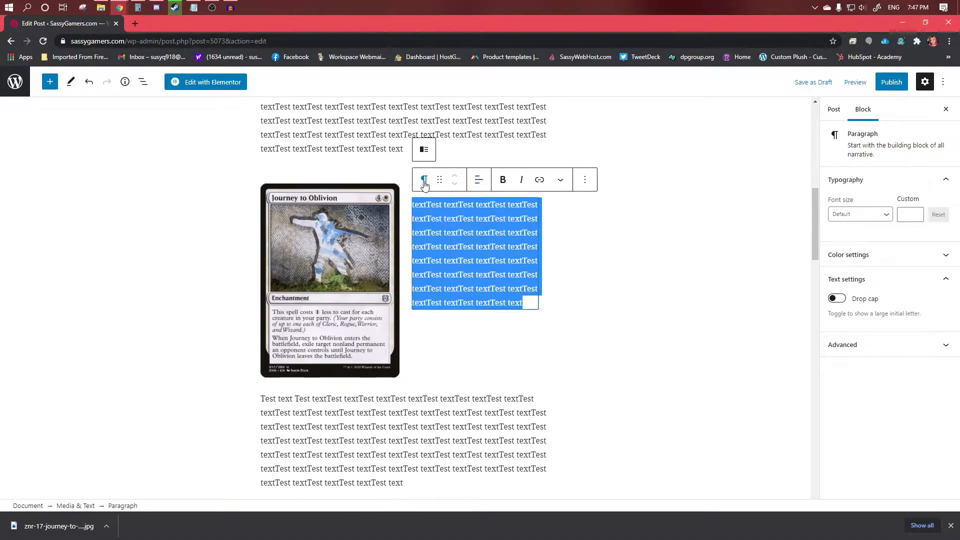
click(424, 184)
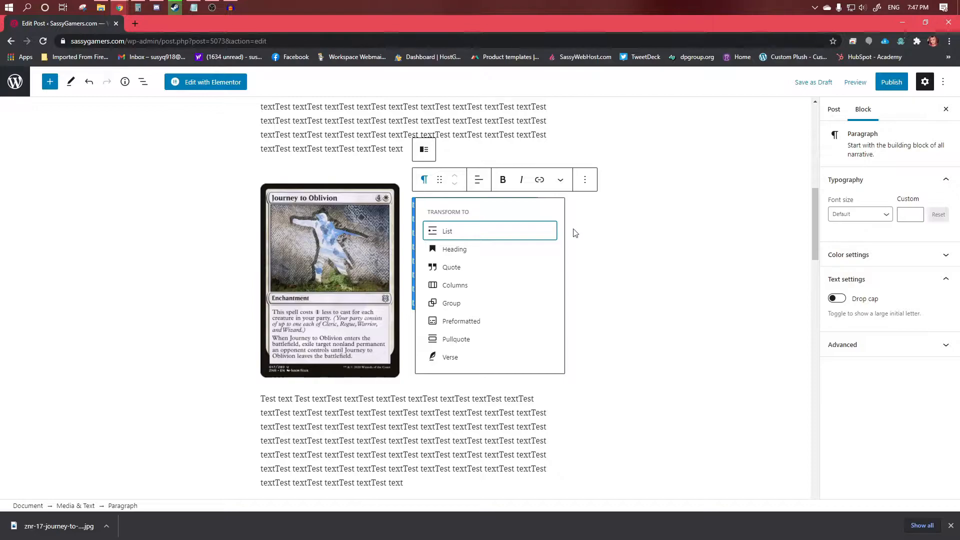
click(581, 242)
Step: Try the Medium font size on the paragraph beside the card image
click(524, 305)
drag(525, 316, 409, 205)
click(845, 215)
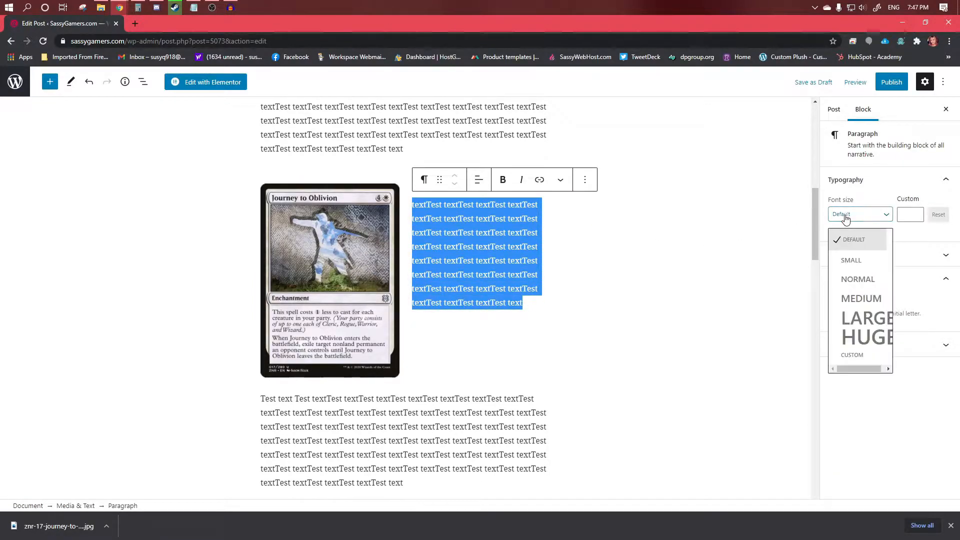
click(864, 299)
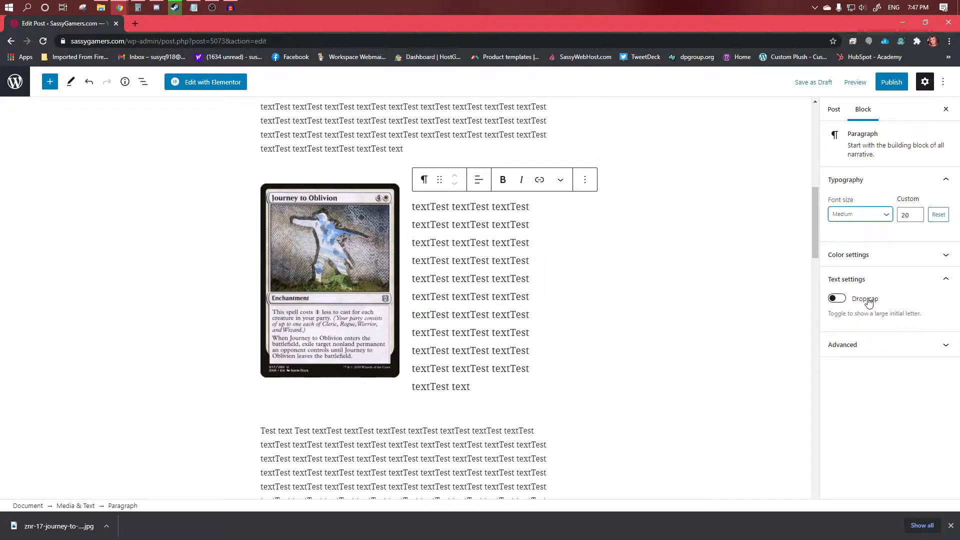
Step: Set the font size of the paragraph beside the card image to Large and save the post as a draft
click(840, 216)
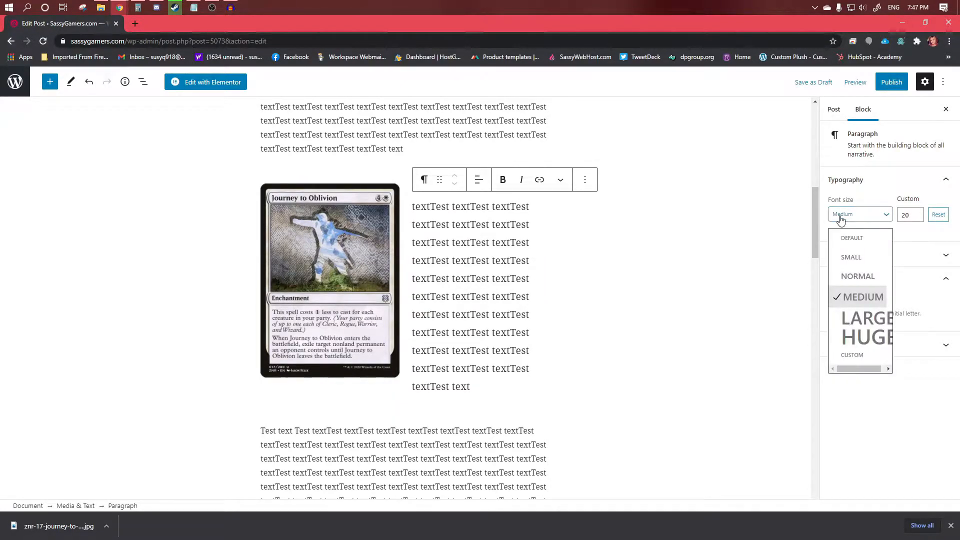
click(869, 319)
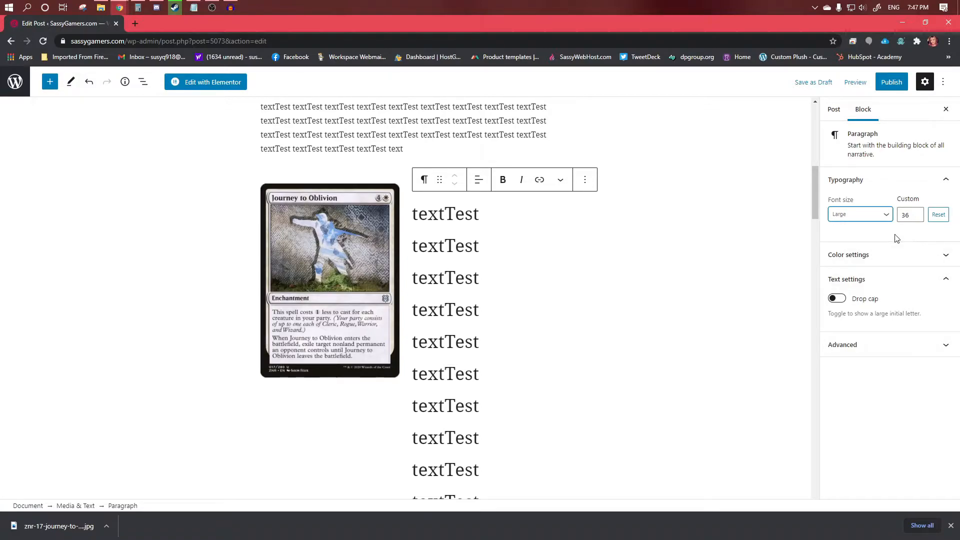
click(810, 83)
Step: Reload the post preview in the incognito window and examine the size and line spacing of the text beside the card image
mouse_move(116, 15)
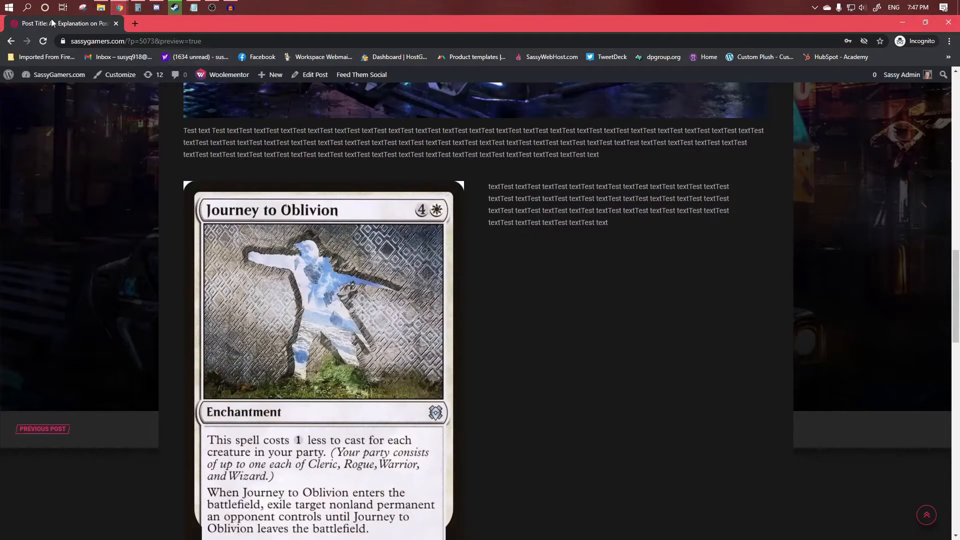
click(43, 41)
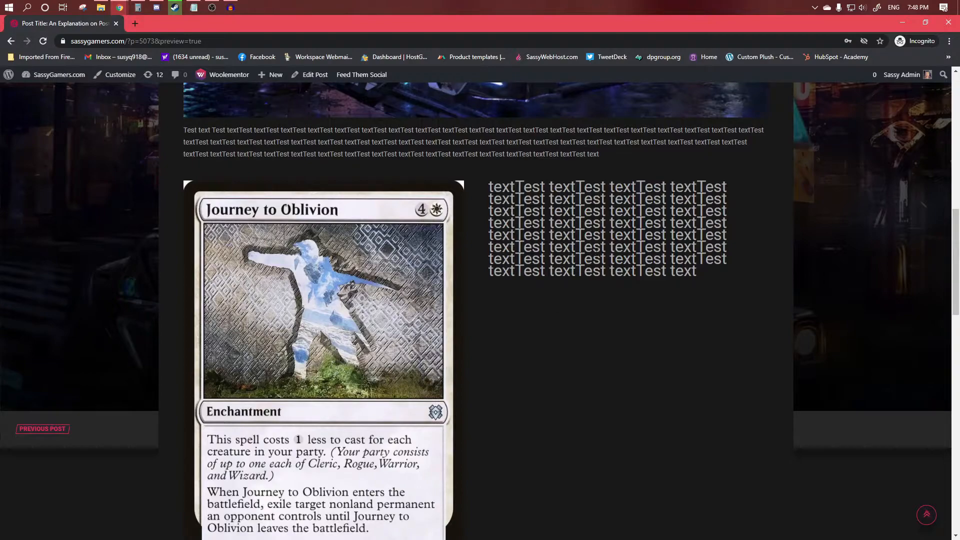
drag(541, 199, 643, 285)
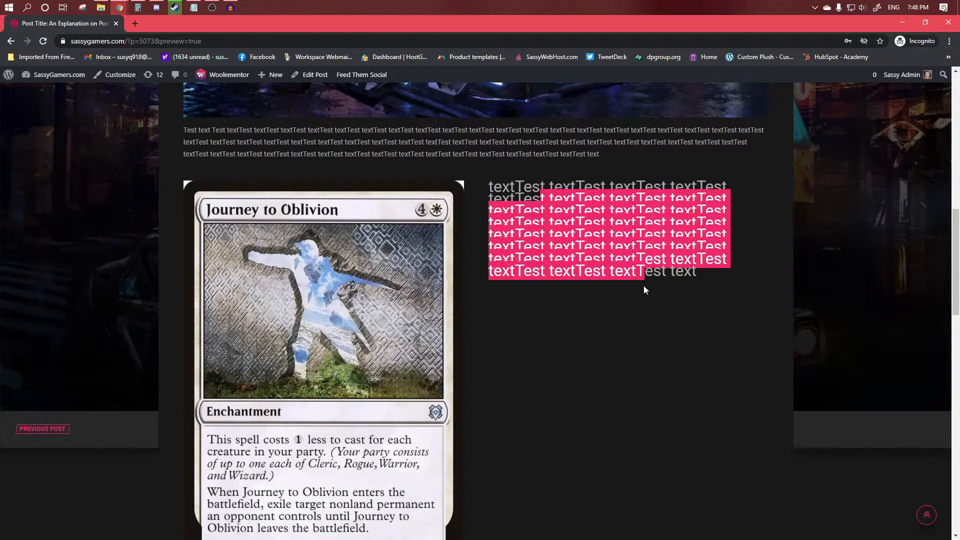
click(618, 256)
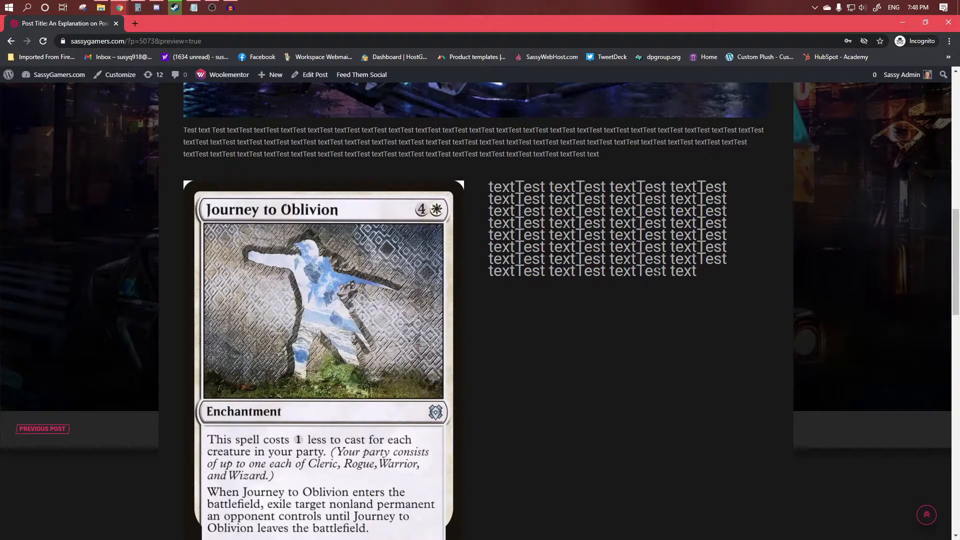
drag(697, 274, 490, 190)
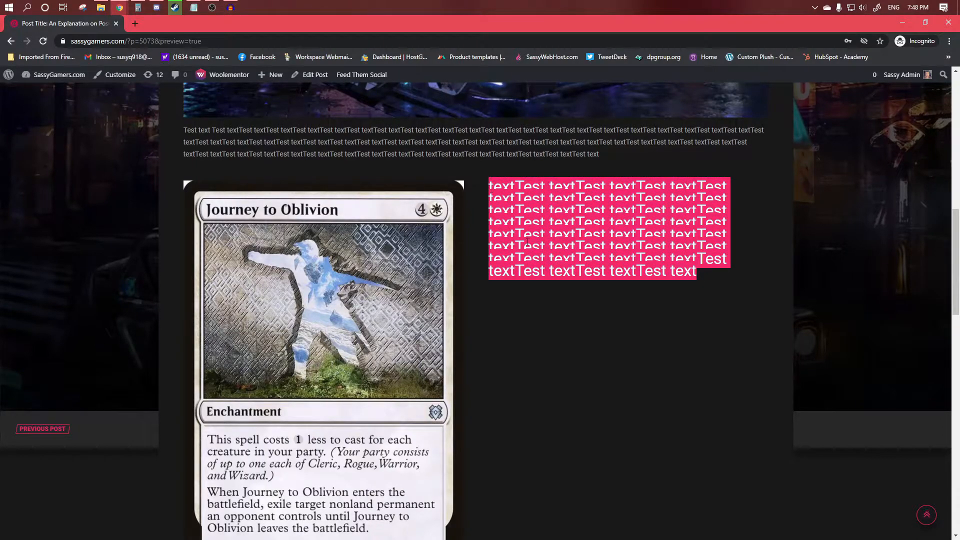
click(525, 247)
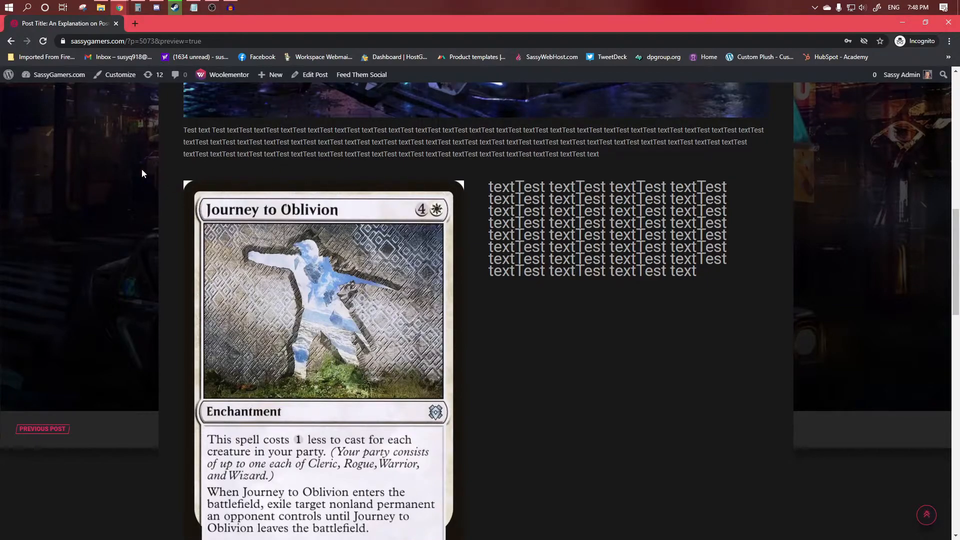
scroll(531, 258, down, 5)
scroll(530, 258, up, 5)
scroll(531, 258, down, 5)
scroll(531, 258, up, 5)
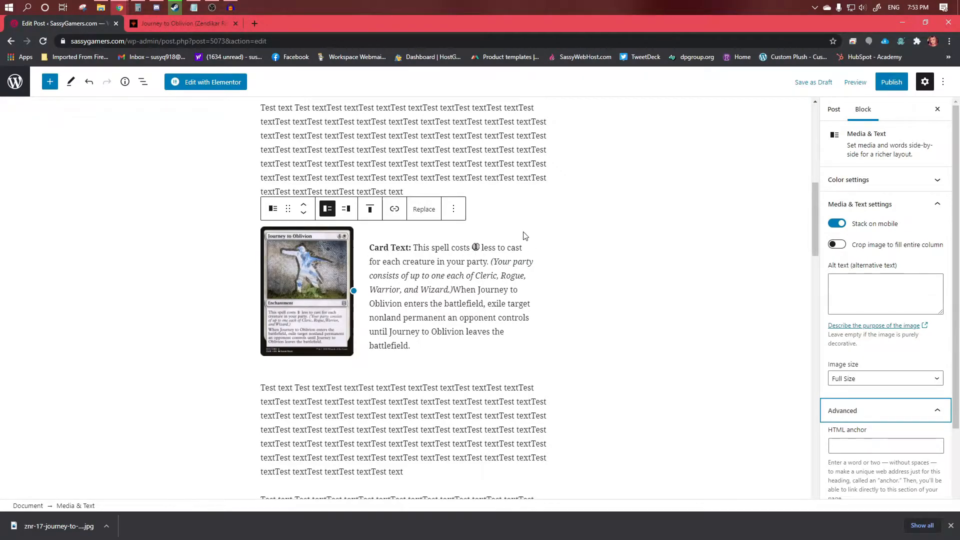
Step: In the post editor, remove the card text paragraph and the whole Media & Text block that holds the card image
drag(452, 289, 491, 262)
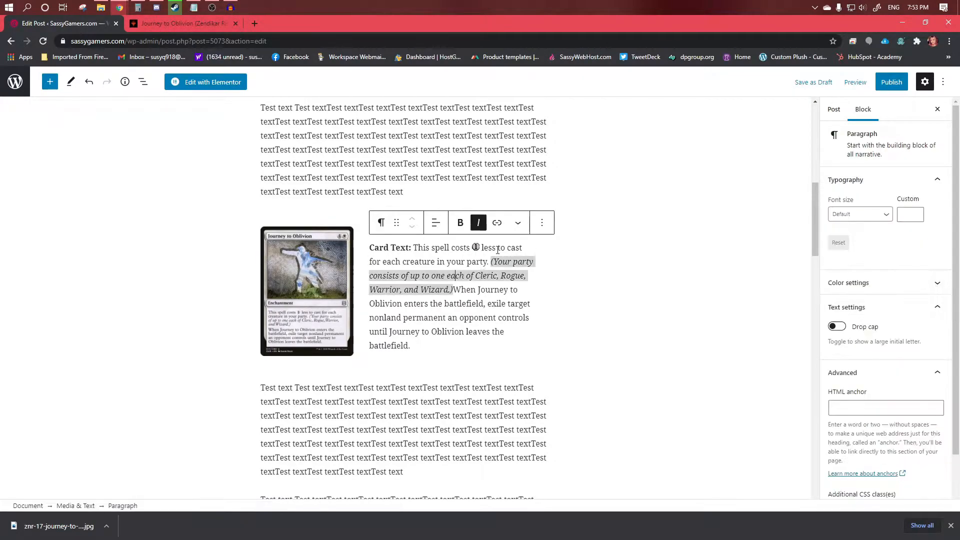
click(548, 226)
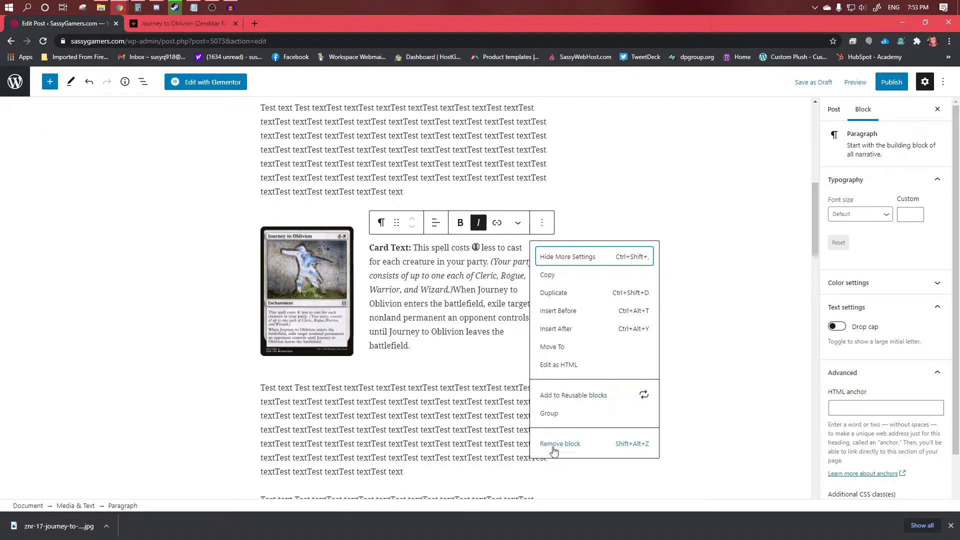
click(553, 450)
click(304, 259)
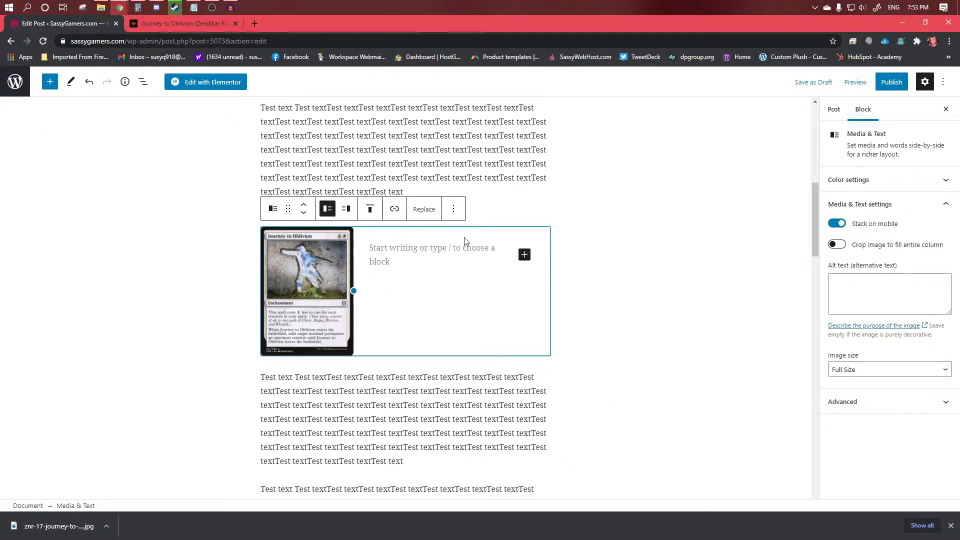
click(453, 208)
click(456, 413)
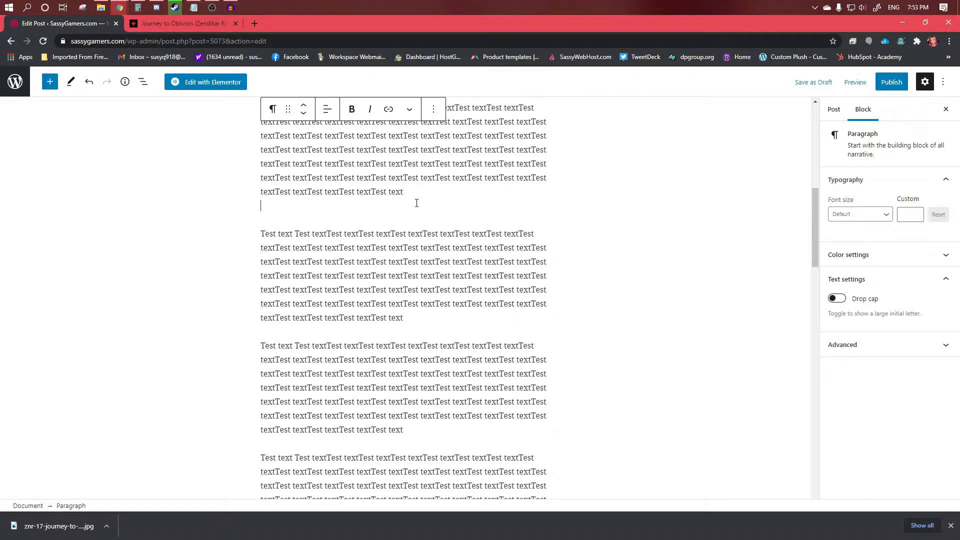
key(ctrl+v)
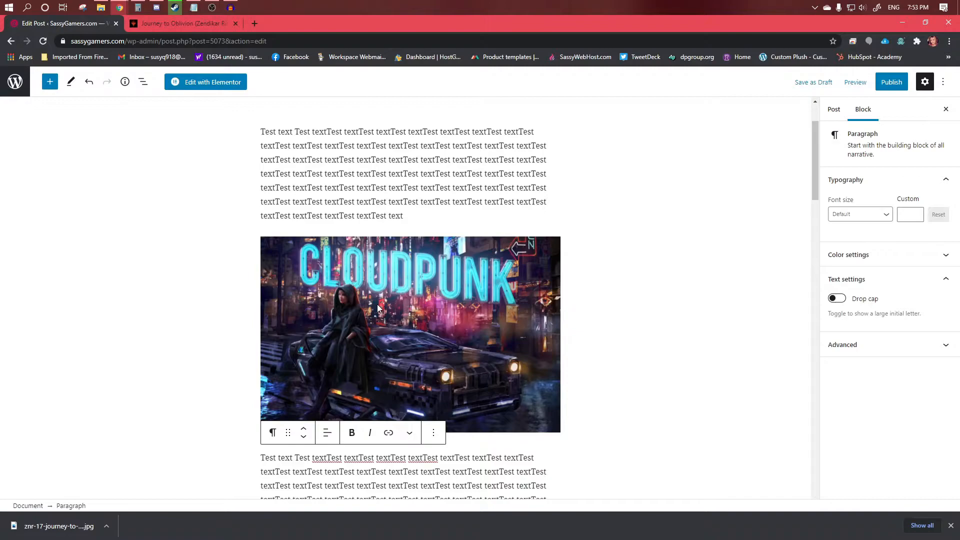
Step: Review the post's paragraphs and Cloudpunk picture, and examine the title "Post Title: An Explanation on Posts"
scroll(378, 310, down, 5)
scroll(390, 331, up, 7)
scroll(390, 331, up, 1)
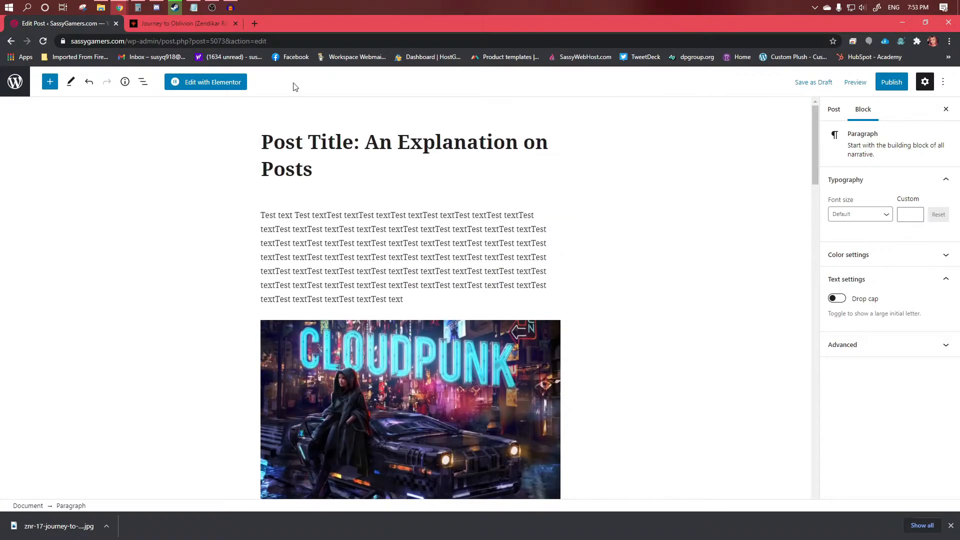
click(321, 175)
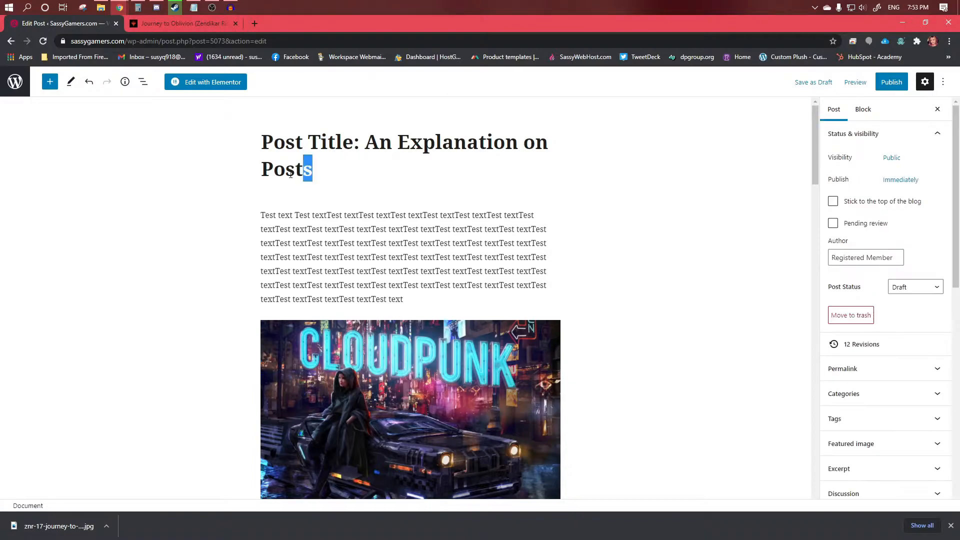
drag(321, 175, 242, 140)
click(337, 184)
scroll(324, 177, down, 3)
scroll(324, 177, up, 3)
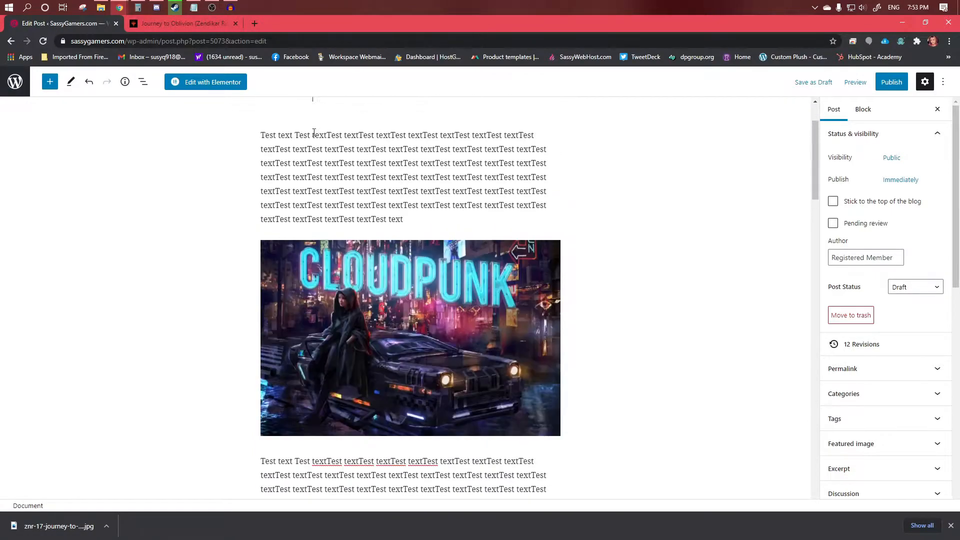
Step: Search Google for "sassygamers" in a new browser tab
click(256, 25)
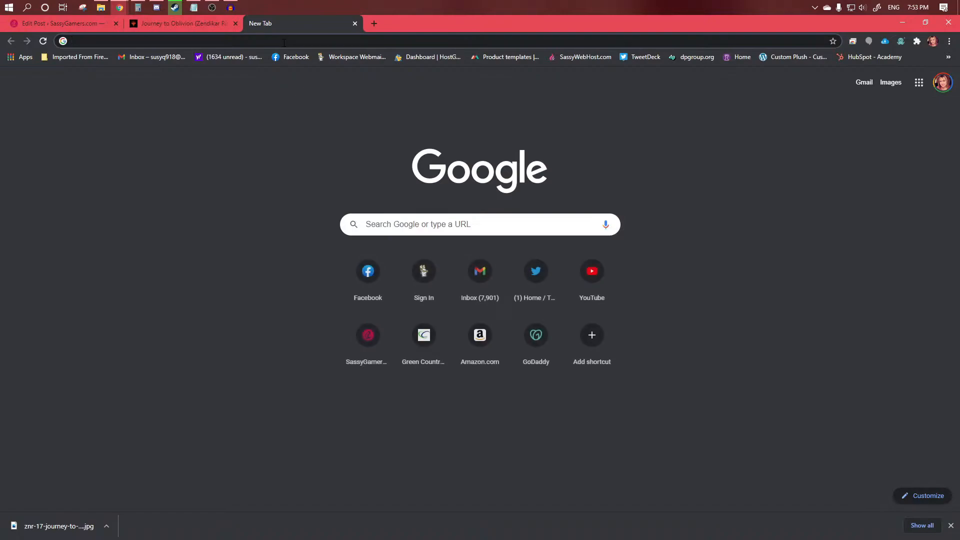
text(sassygamers.com)
key(Return)
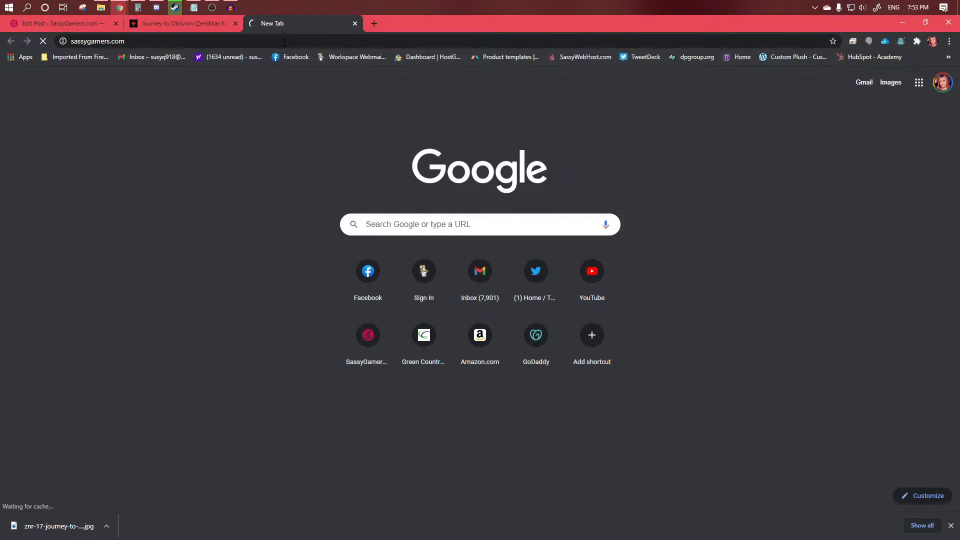
click(42, 41)
click(121, 40)
click(149, 41)
drag(166, 42, 69, 42)
text(sassygamers)
key(Delete)
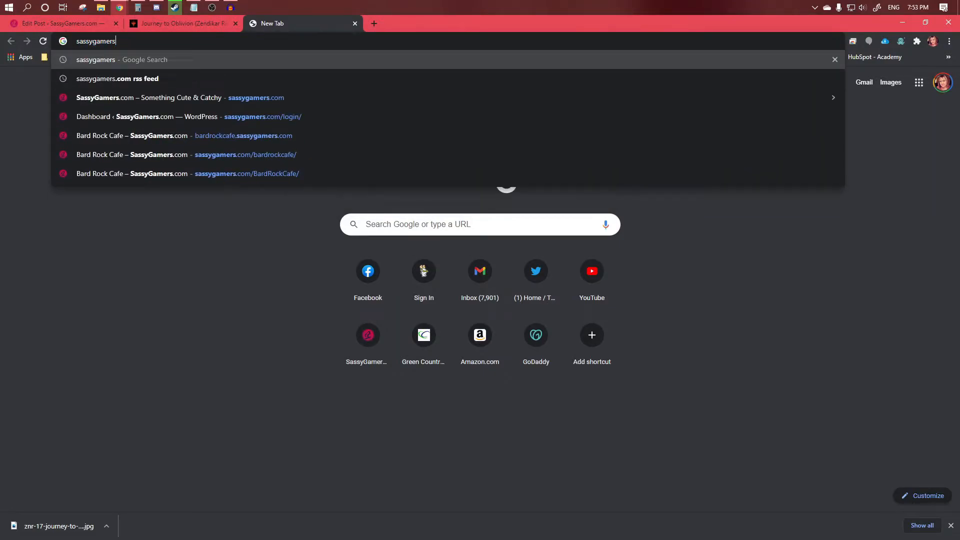
key(Return)
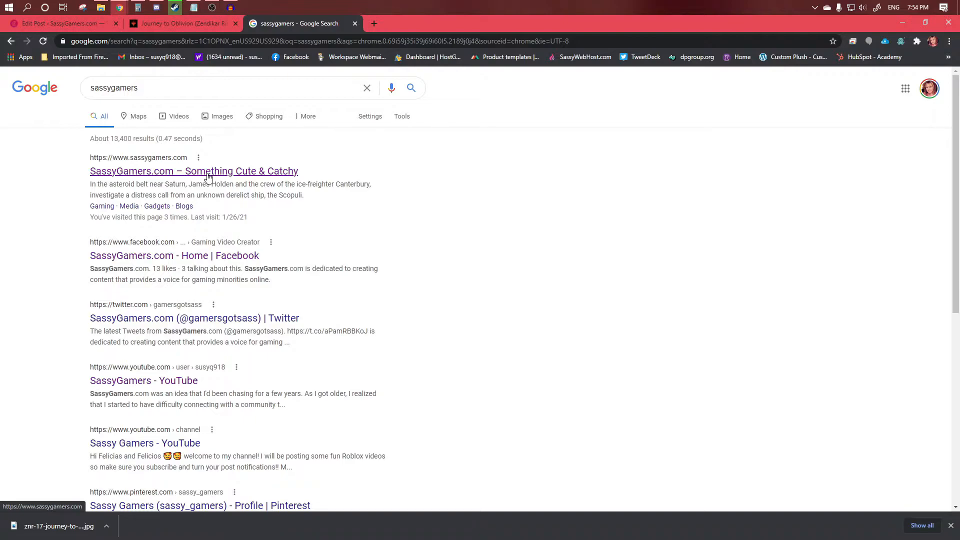
Step: Open the SassyGamers.com site from the results and select the blog post title "Early Access Corner: Episode 1" on its home page
scroll(229, 240, down, 1)
scroll(228, 240, down, 3)
scroll(227, 236, down, 3)
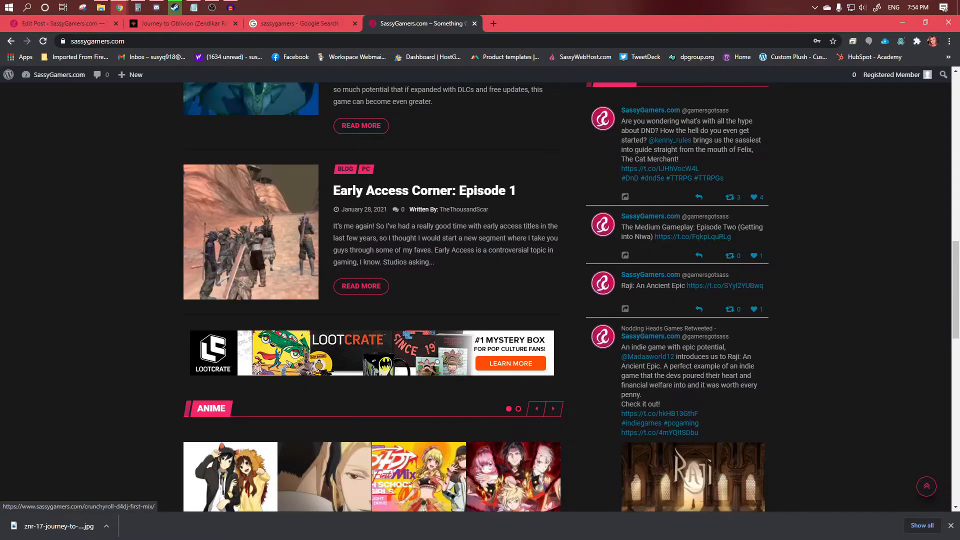
drag(525, 193, 337, 189)
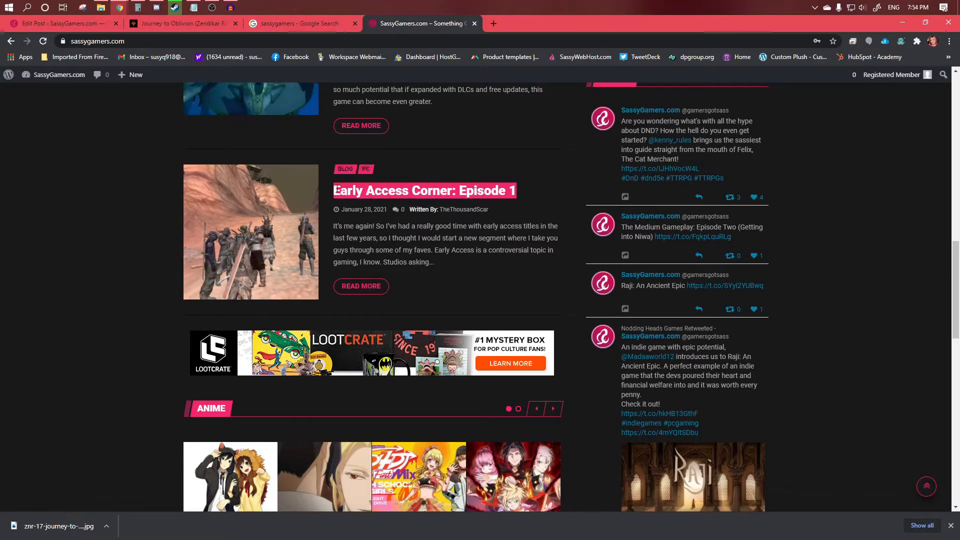
Step: Extend the Google search to "sassygamers Early Access Corner: Episode 1" and look through the results
click(287, 25)
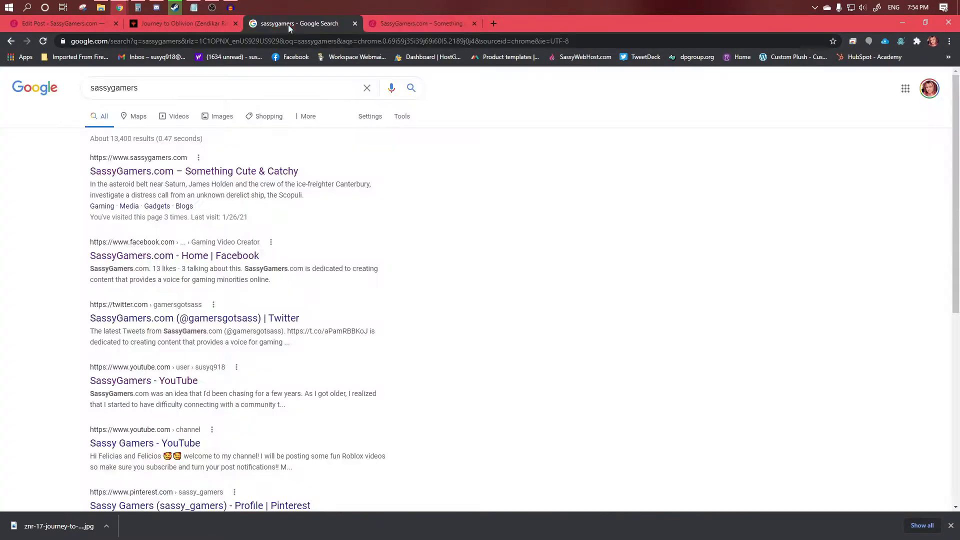
click(167, 88)
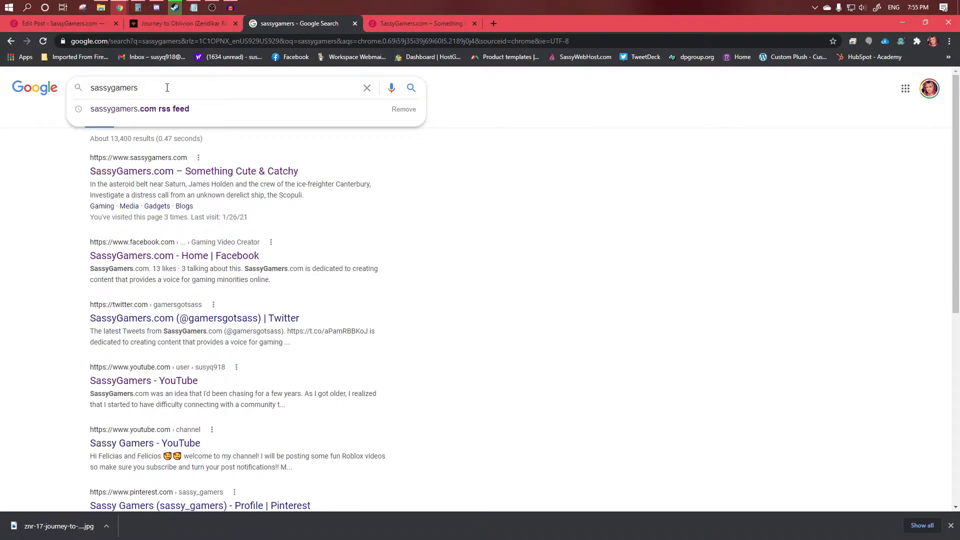
text(Early Access Corner: Episode 1)
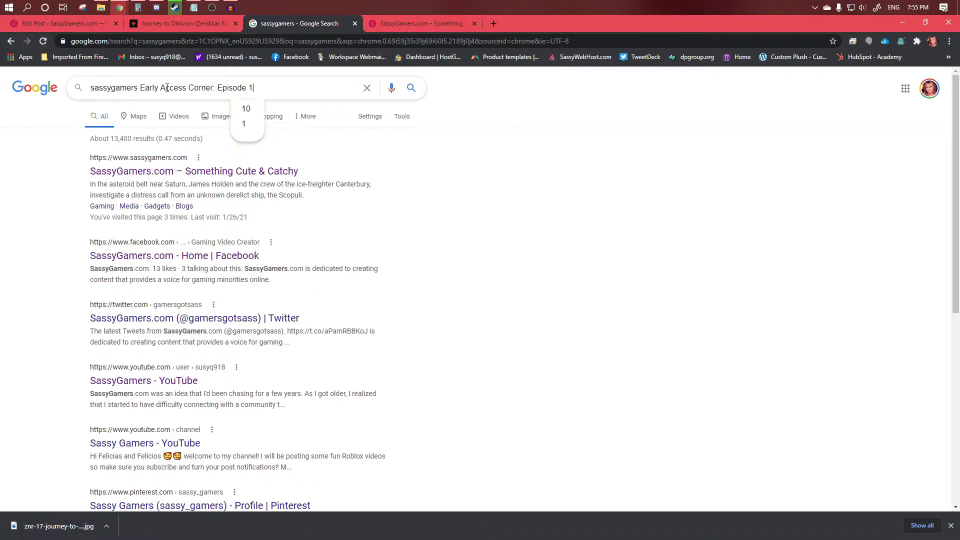
key(Return)
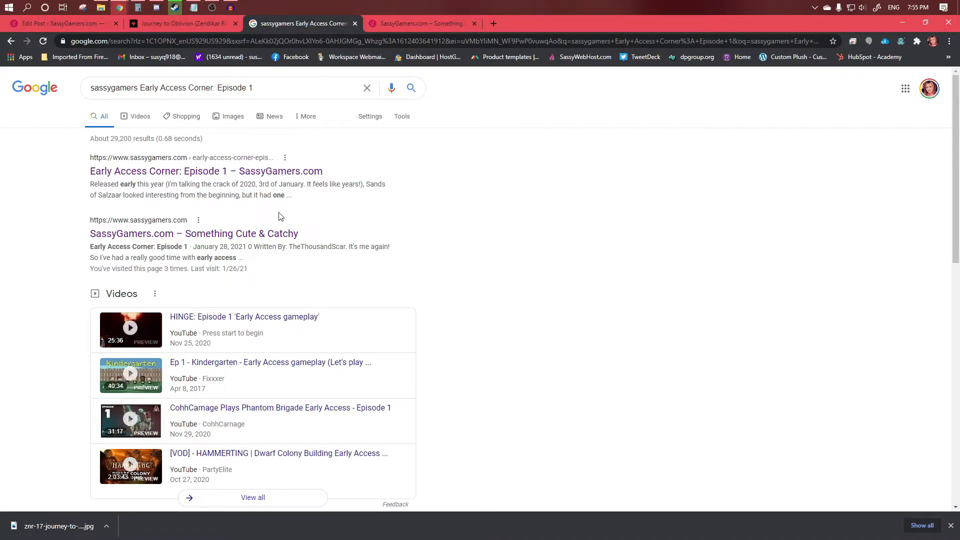
scroll(232, 170, down, 4)
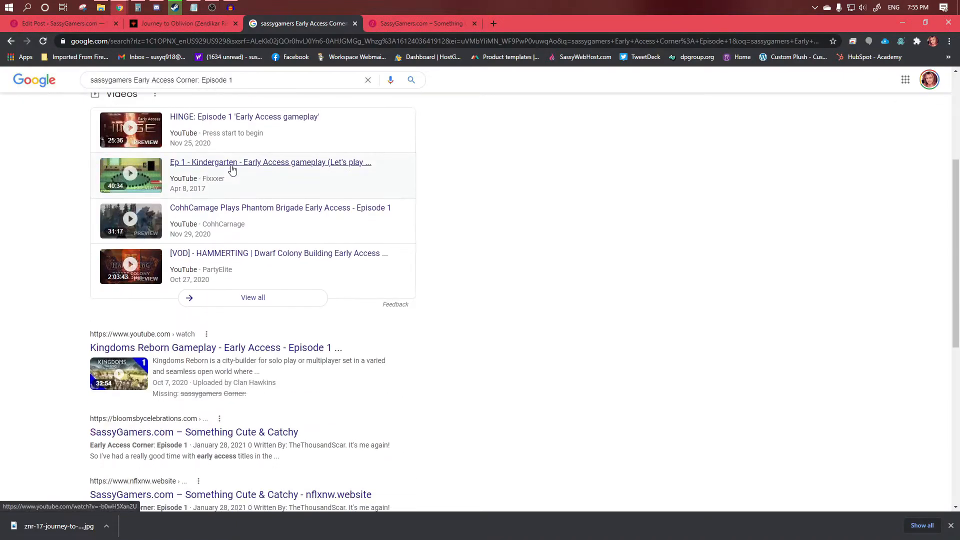
scroll(232, 170, down, 3)
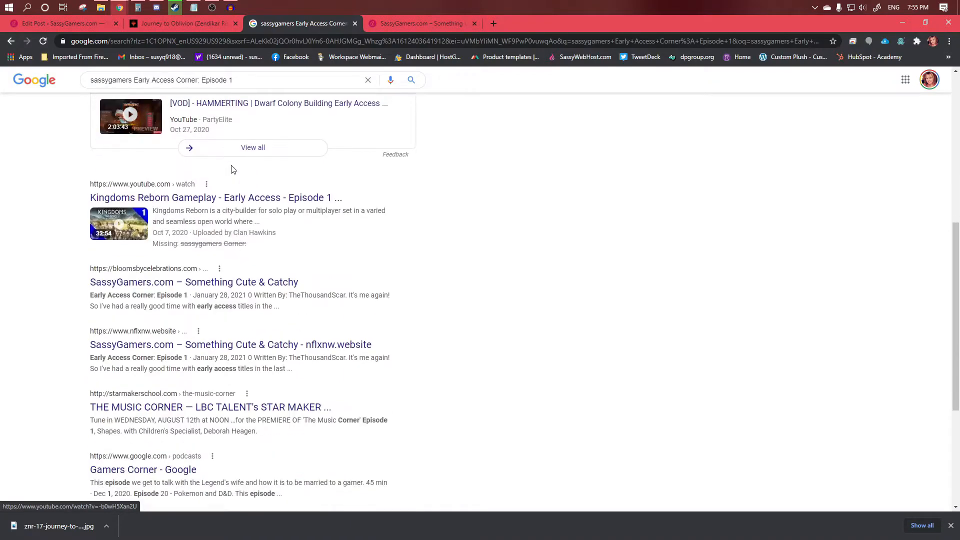
scroll(231, 169, up, 7)
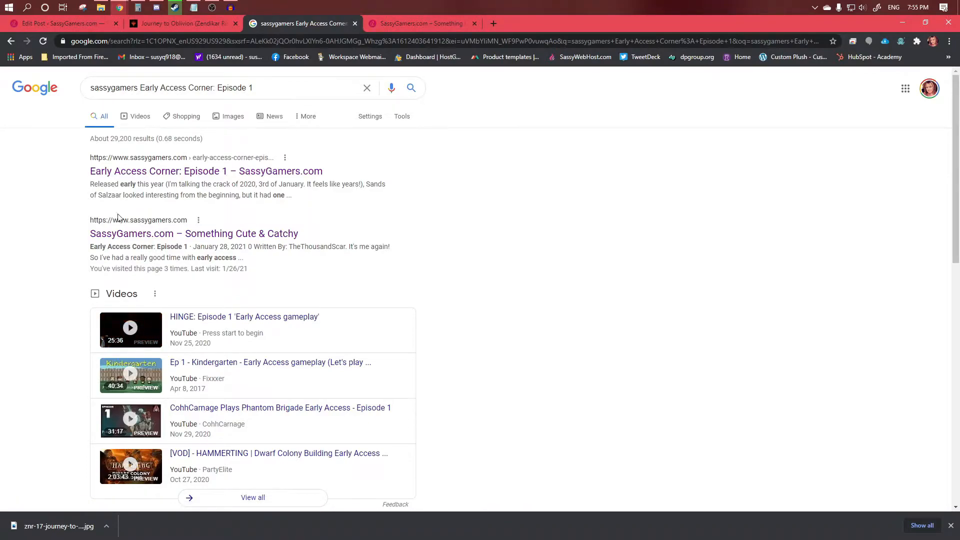
Step: Close the search results, return to the post editor, and place the text cursor at the start of the first paragraph
click(355, 24)
click(75, 27)
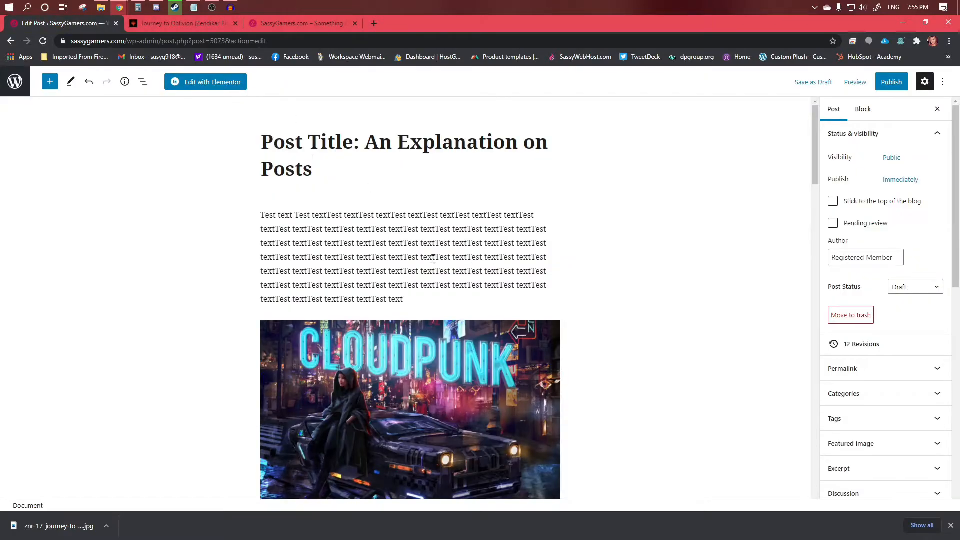
scroll(346, 185, down, 4)
scroll(358, 241, down, 2)
scroll(278, 223, up, 6)
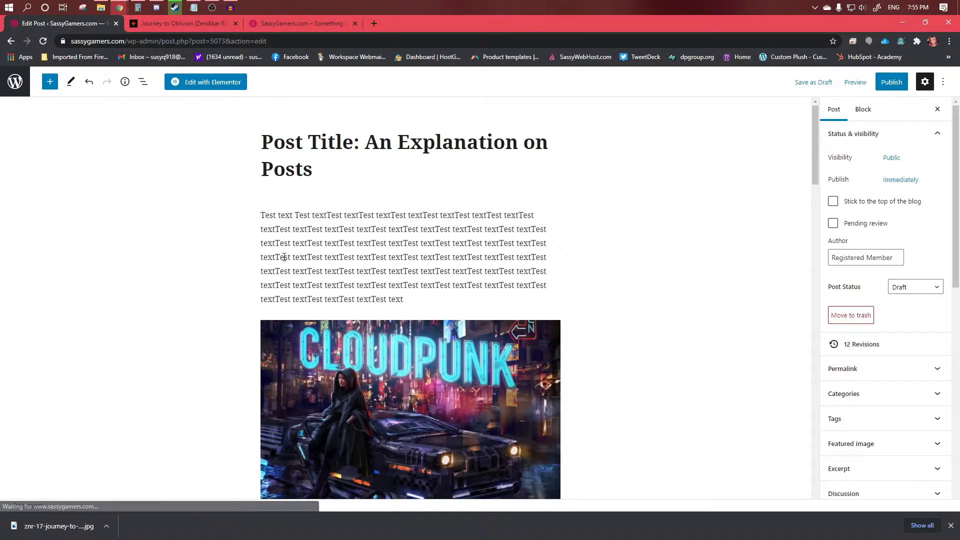
click(264, 216)
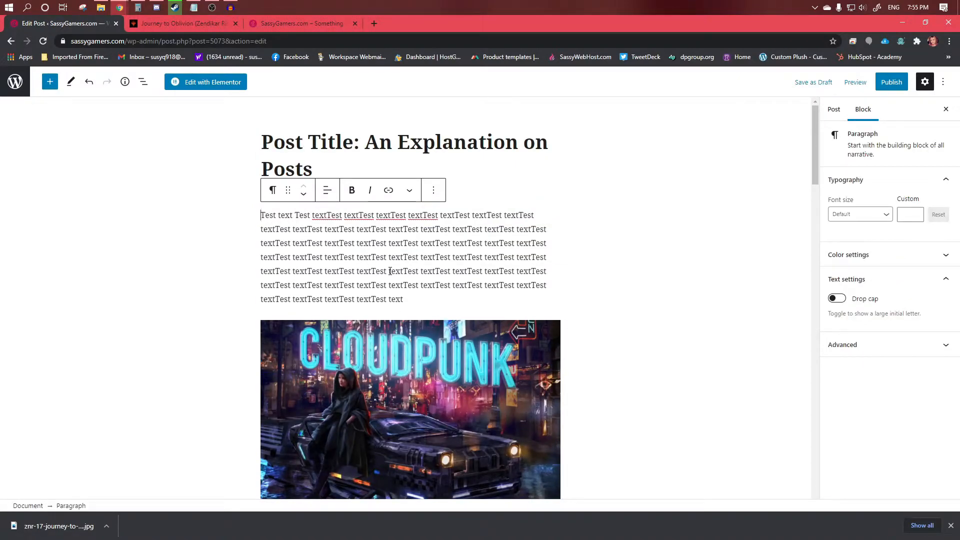
Step: Add a "Performance" line above the second paragraph below the Cloudpunk image and transform it into a heading
scroll(372, 251, down, 1)
scroll(372, 251, down, 8)
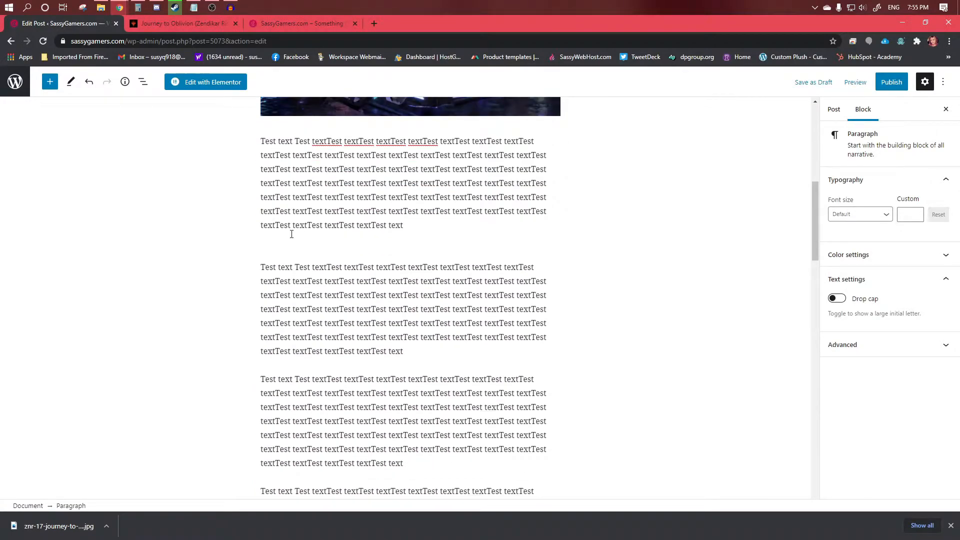
click(262, 268)
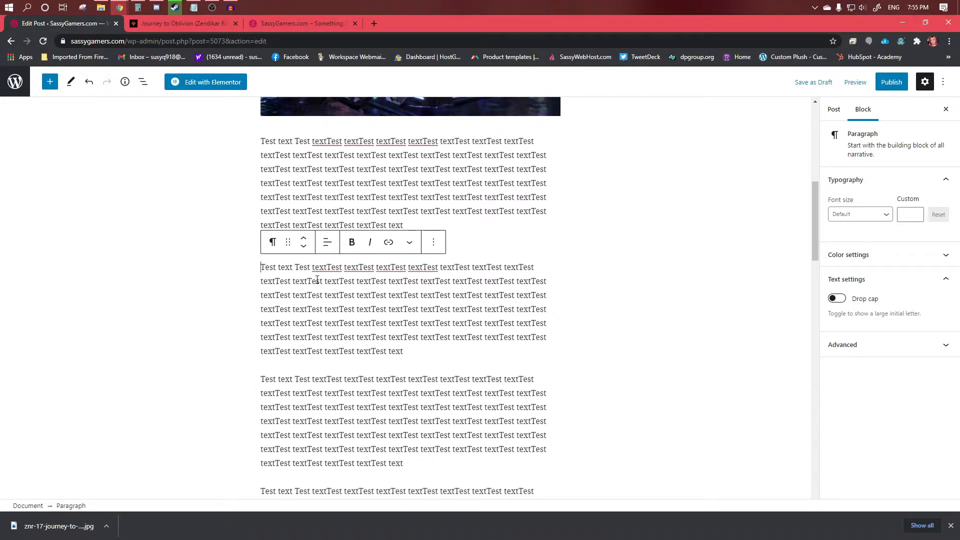
key(Return)
key(Up)
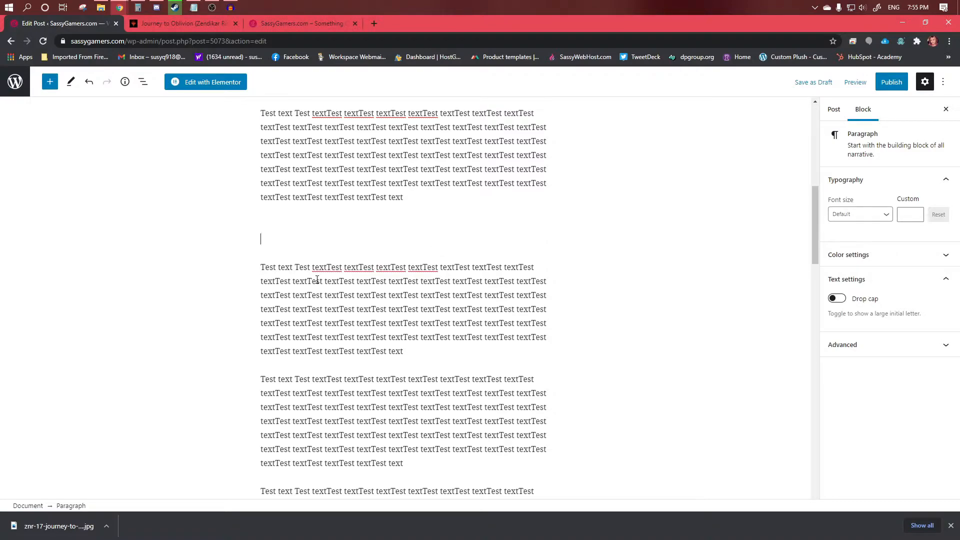
text(Performance)
key(shift+Home)
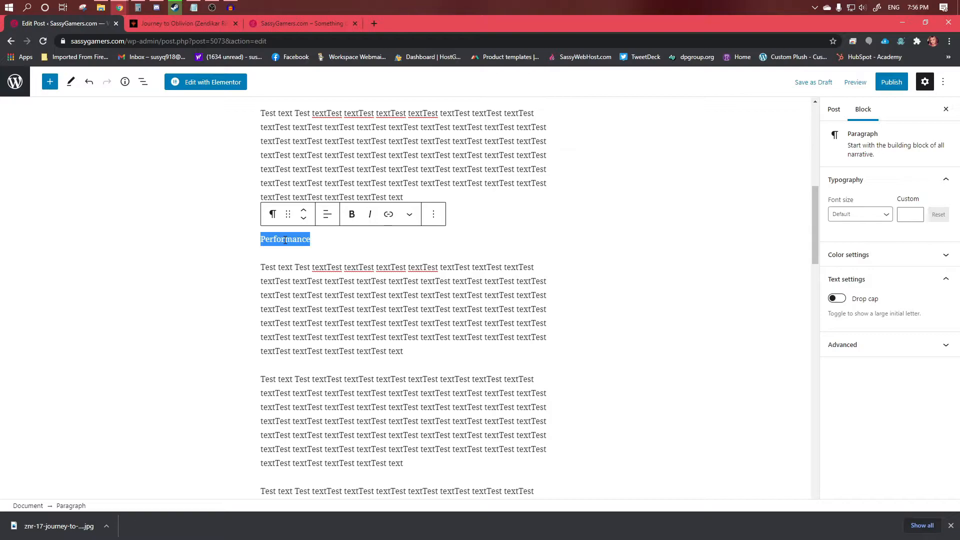
click(272, 214)
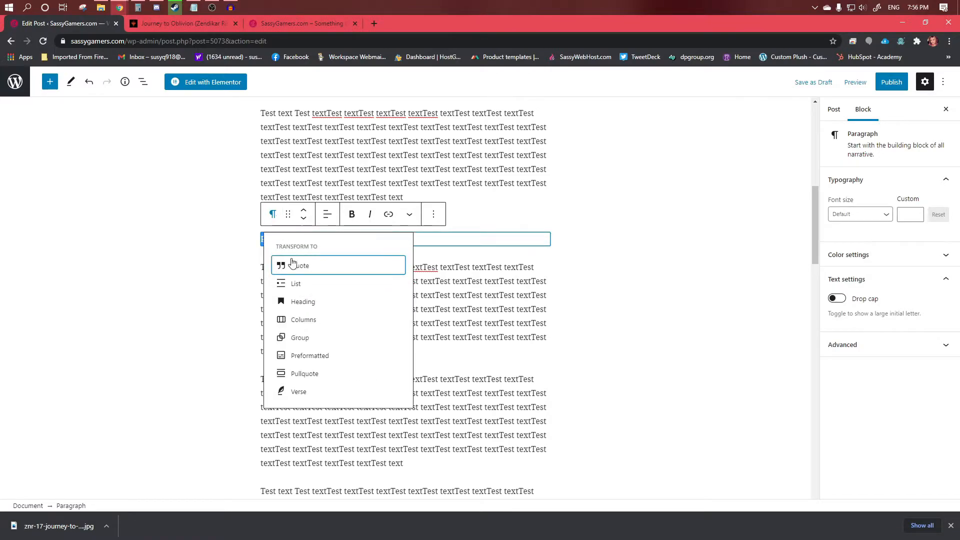
click(309, 303)
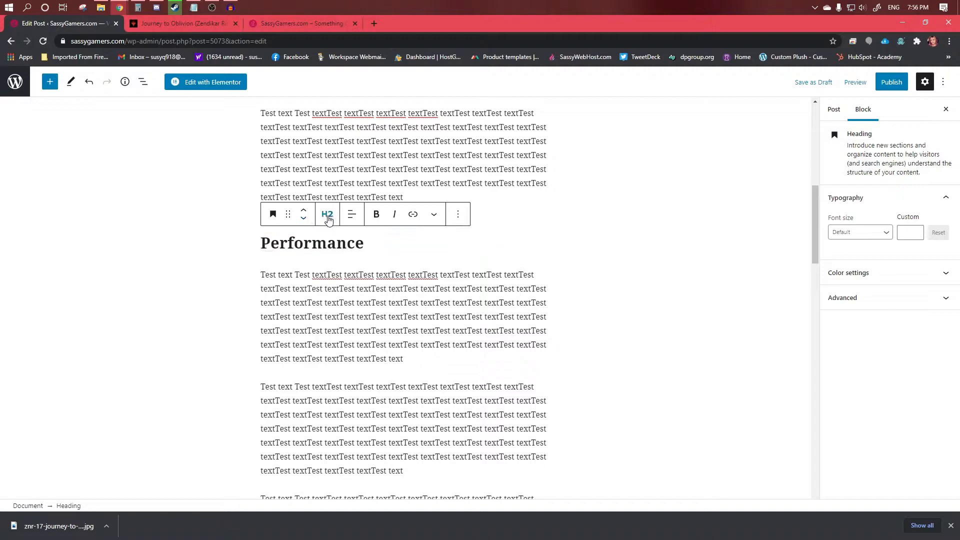
Step: Change the "Performance" heading to level H3
scroll(345, 216, up, 10)
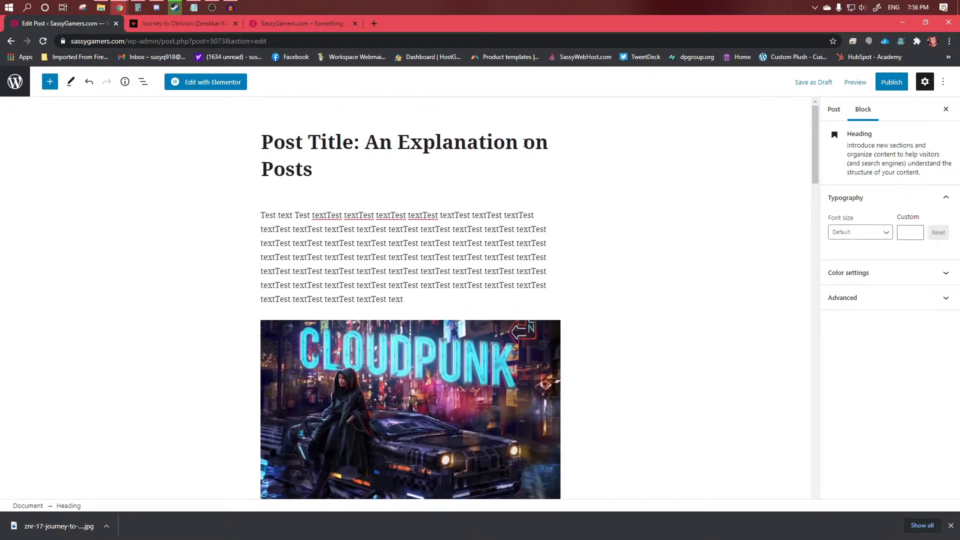
scroll(361, 145, down, 5)
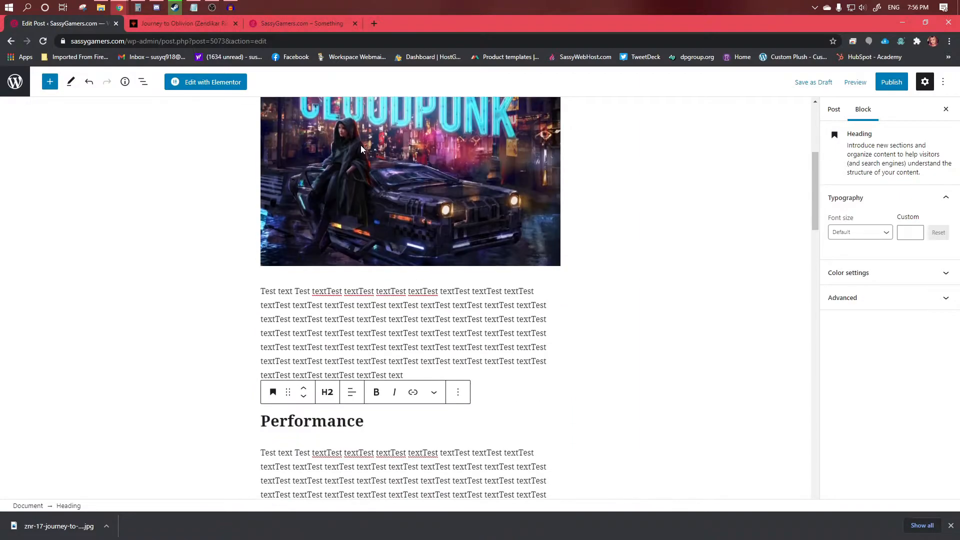
scroll(360, 145, down, 3)
click(294, 271)
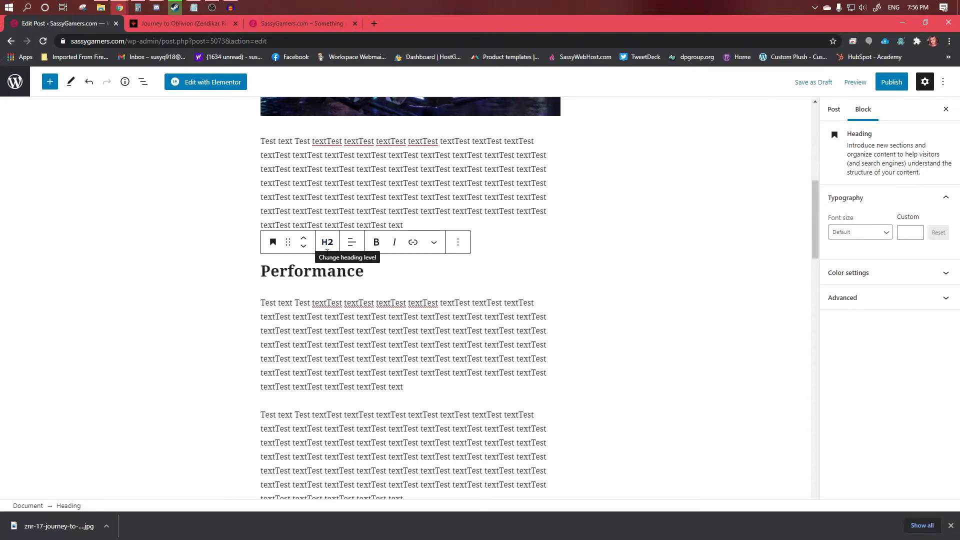
click(311, 268)
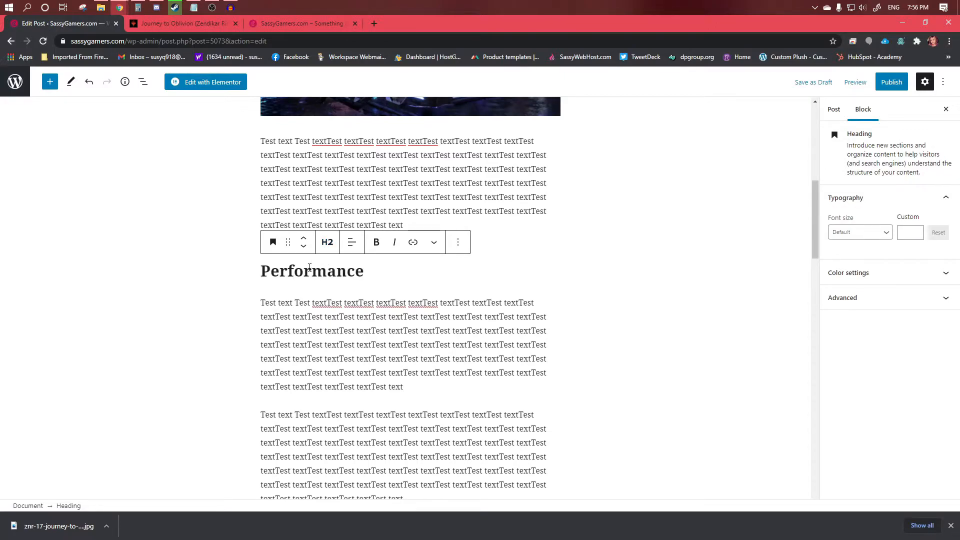
click(335, 273)
drag(262, 273, 365, 274)
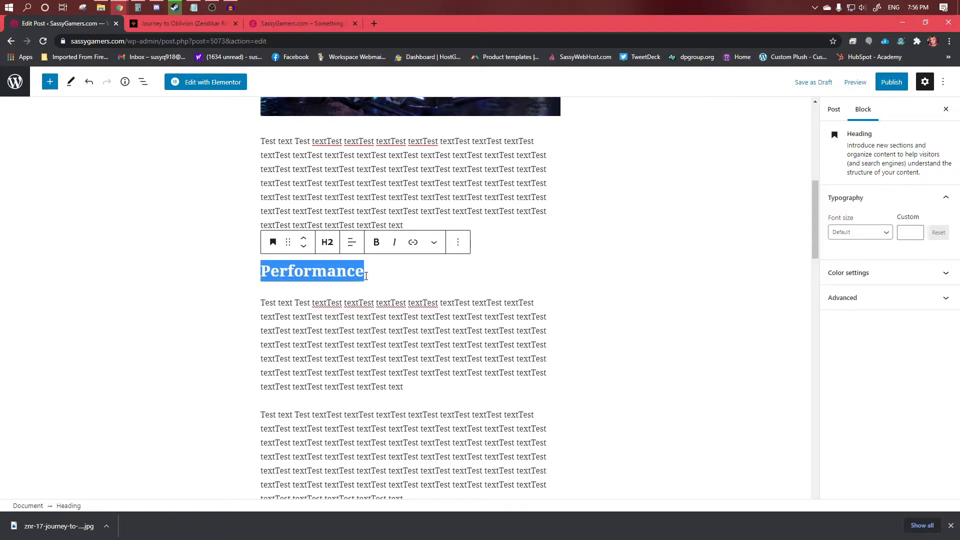
click(336, 247)
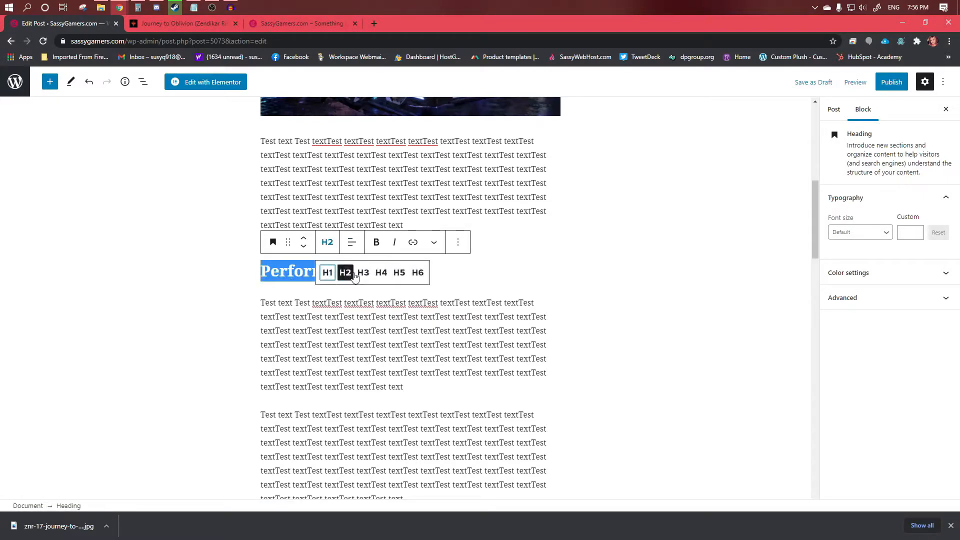
click(364, 273)
click(292, 278)
Step: Add a "Review" line directly below the Cloudpunk image and transform it into an H2 heading
scroll(280, 283, up, 3)
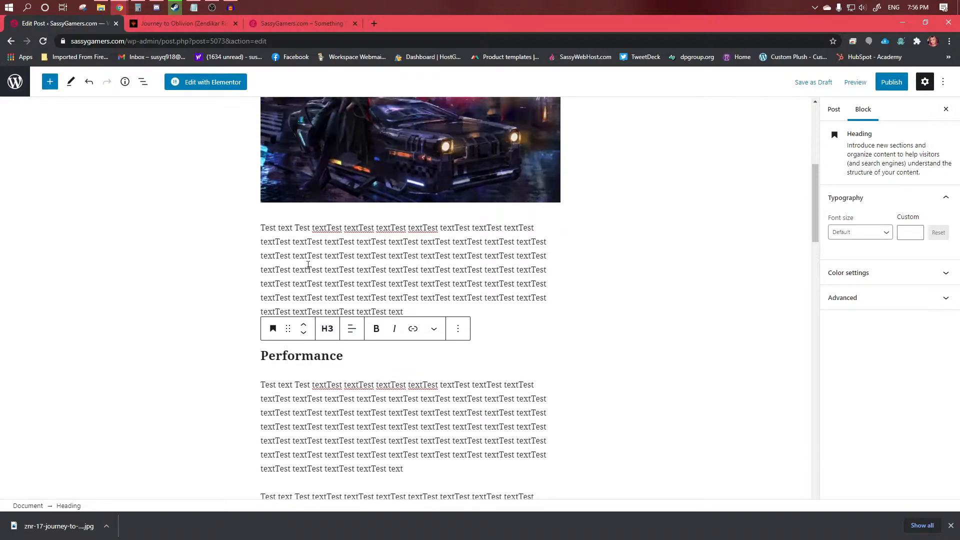
click(262, 291)
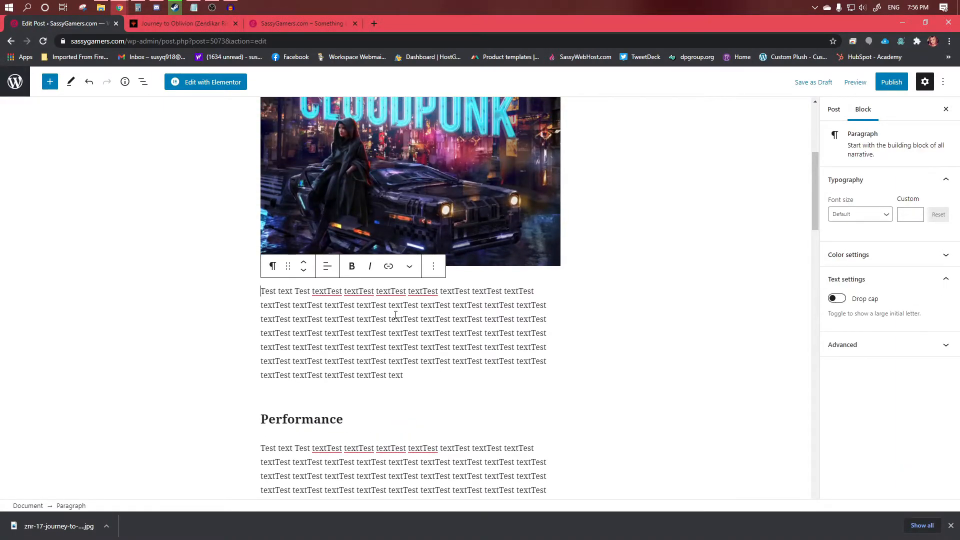
key(Return)
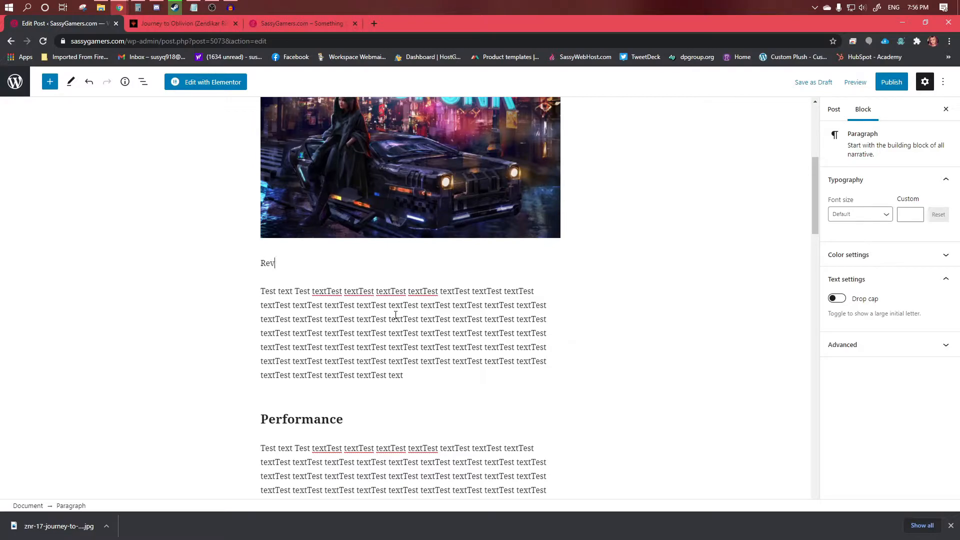
key(ctrl+a)
click(272, 238)
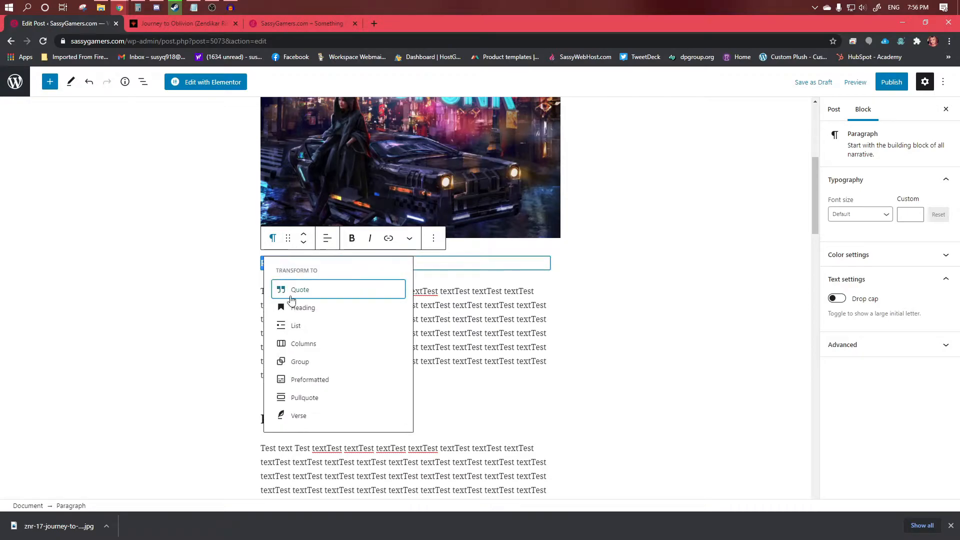
click(303, 308)
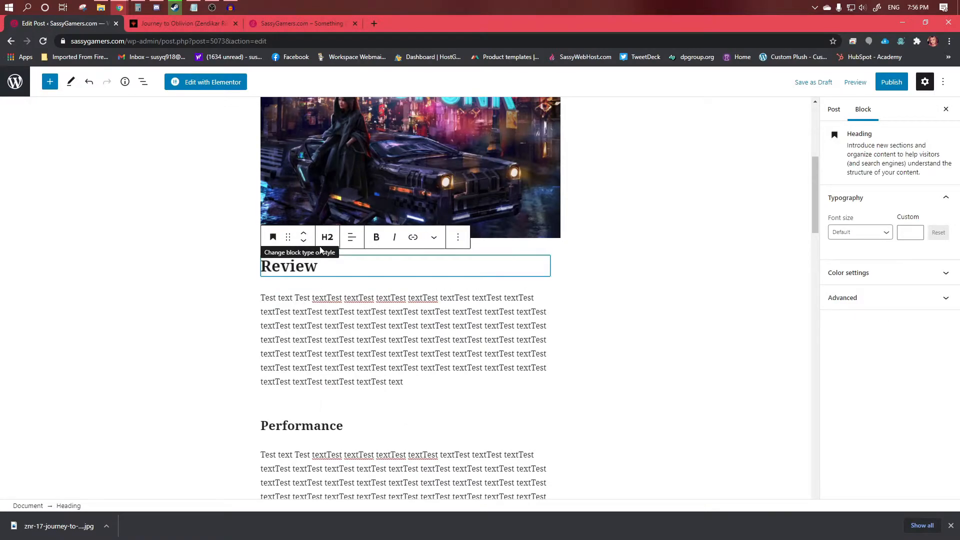
click(269, 325)
Step: Add a "Summary" line above the post's first paragraph and transform it into an H2 heading
scroll(279, 175, up, 5)
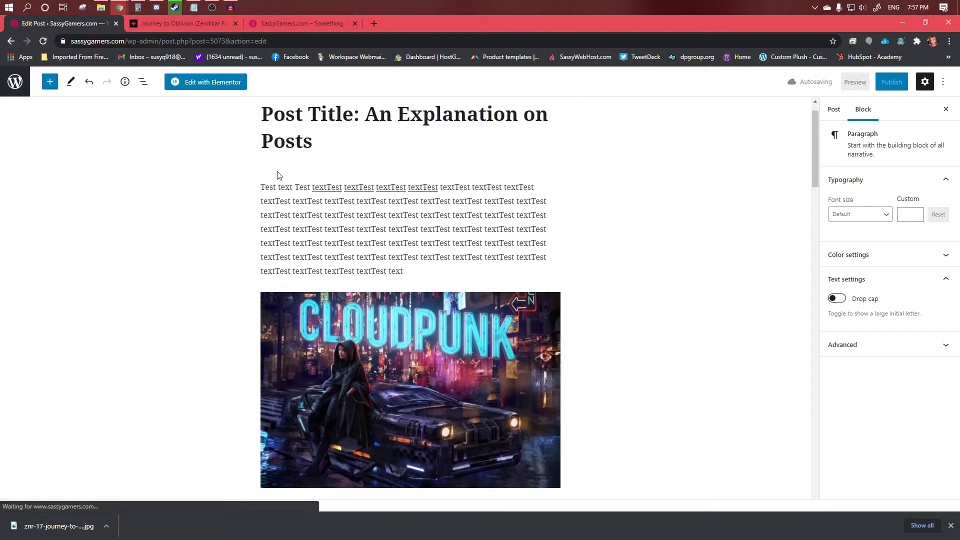
click(261, 187)
key(Return)
key(Up)
text(Sum)
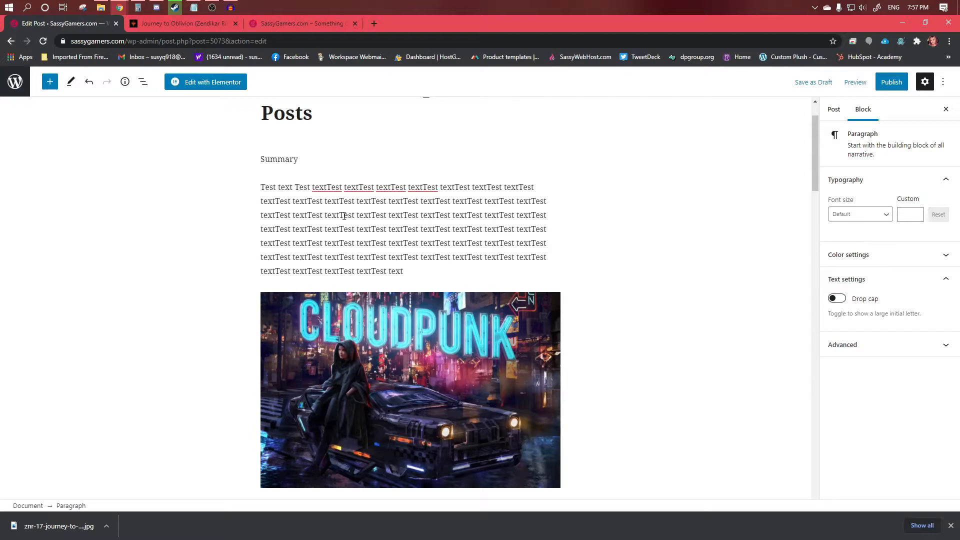
key(shift+Home)
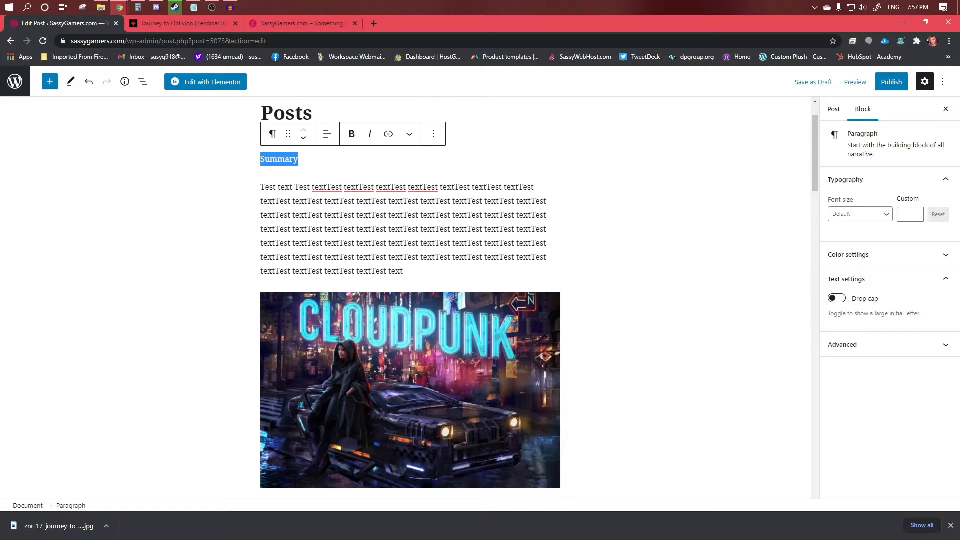
click(273, 134)
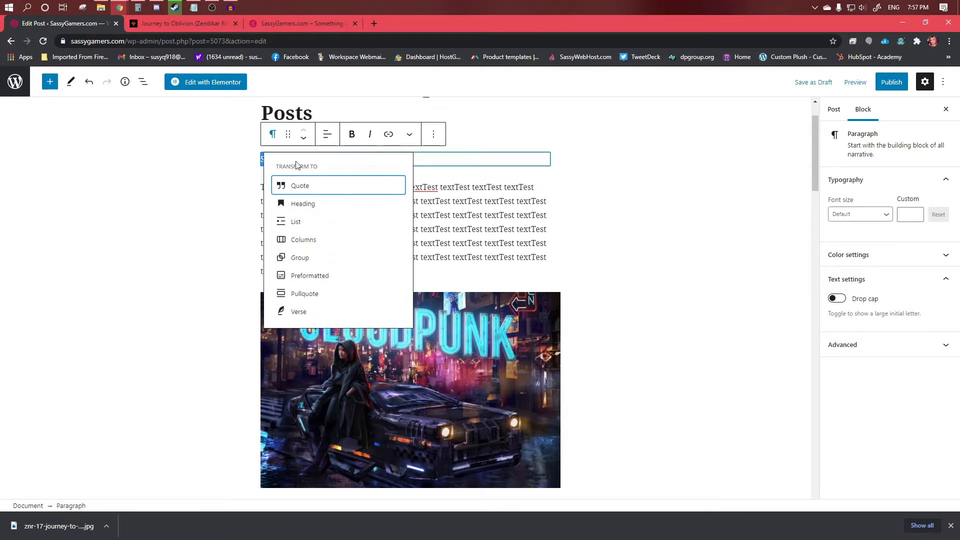
click(303, 203)
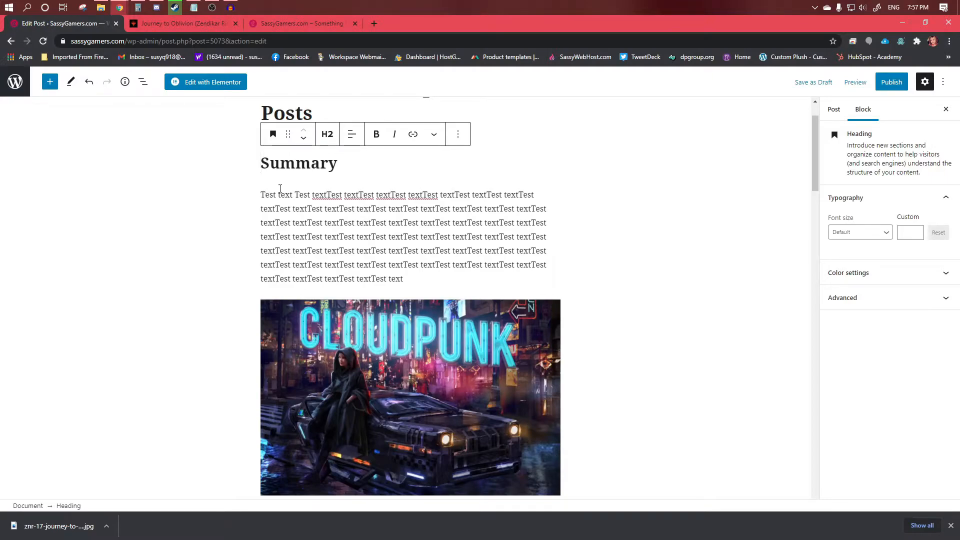
click(328, 202)
Step: Look over the heading layout at the start of the post and deselect the paragraph block
scroll(409, 326, down, 3)
scroll(391, 275, up, 4)
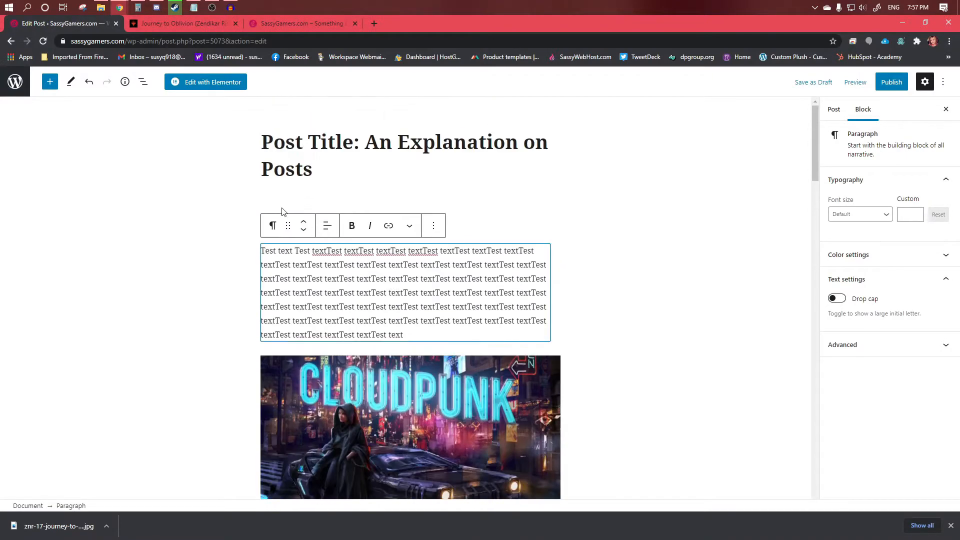
scroll(297, 306, down, 5)
scroll(295, 347, up, 5)
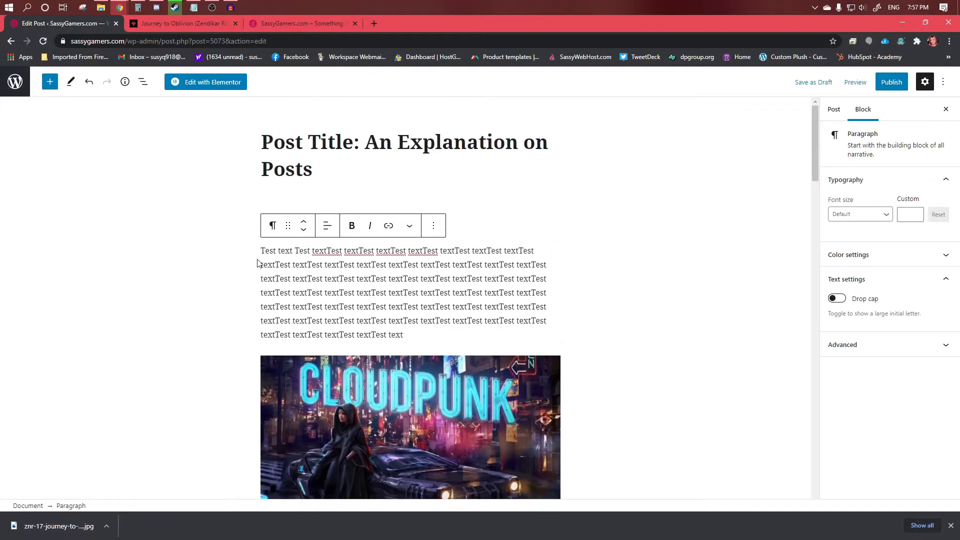
click(227, 289)
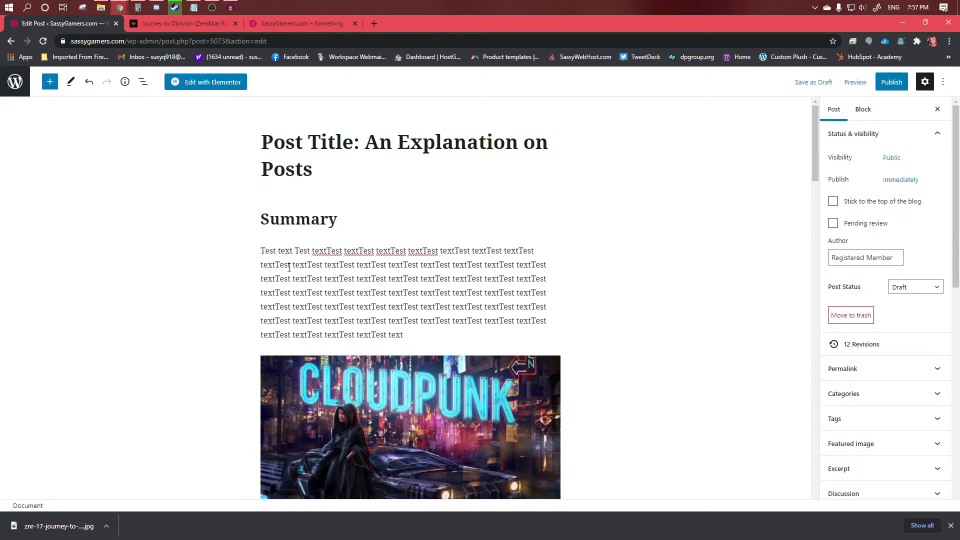
Step: Switch to the SassyGamers.com home page and open the "Raji: An Ancient Epic" post
click(269, 26)
scroll(385, 202, up, 15)
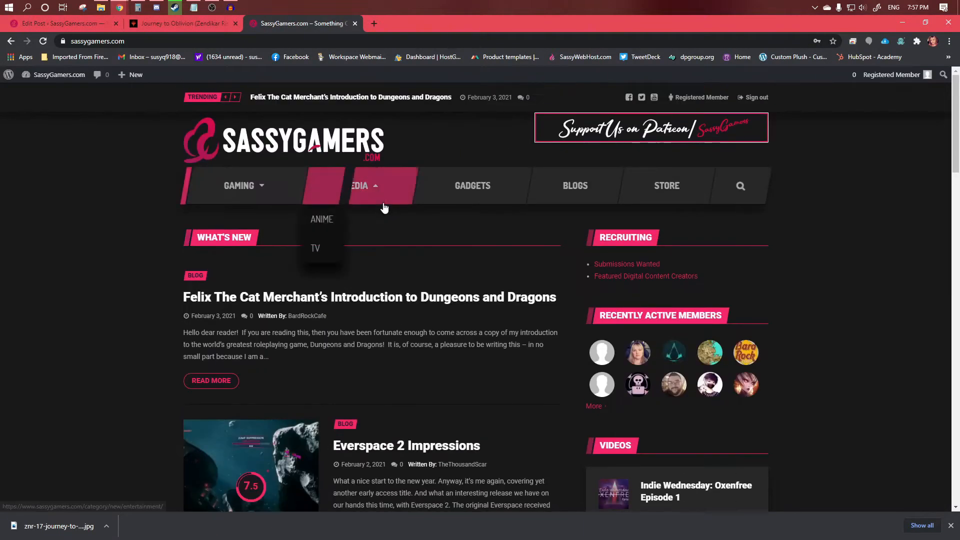
scroll(384, 202, down, 3)
scroll(384, 205, down, 8)
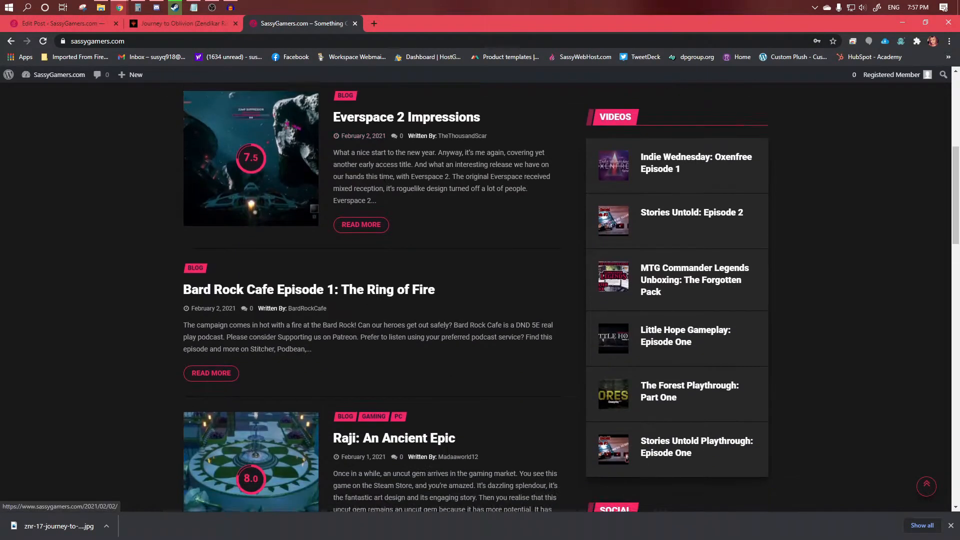
click(388, 219)
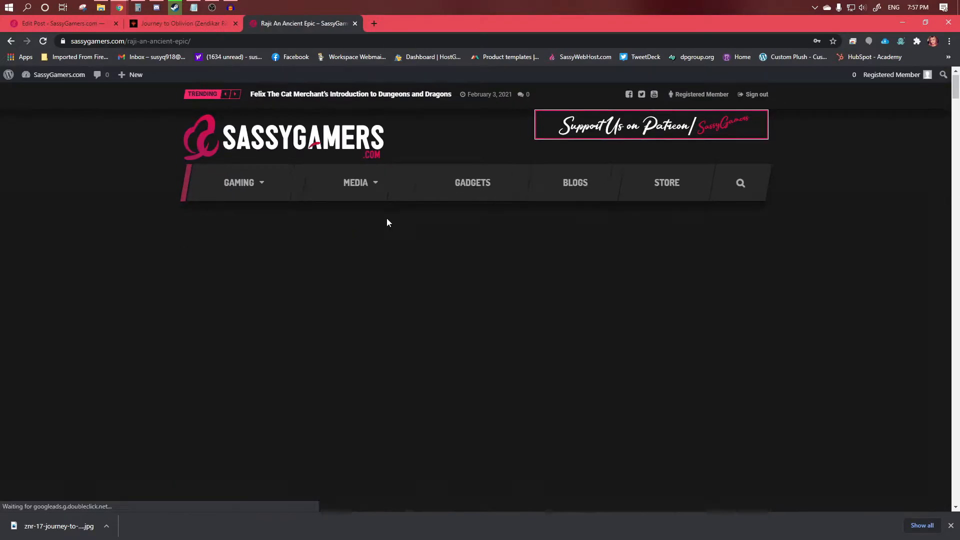
Step: Examine how the Raji post uses Story and Key Features banner images to separate its sections
scroll(386, 218, down, 10)
scroll(386, 218, down, 7)
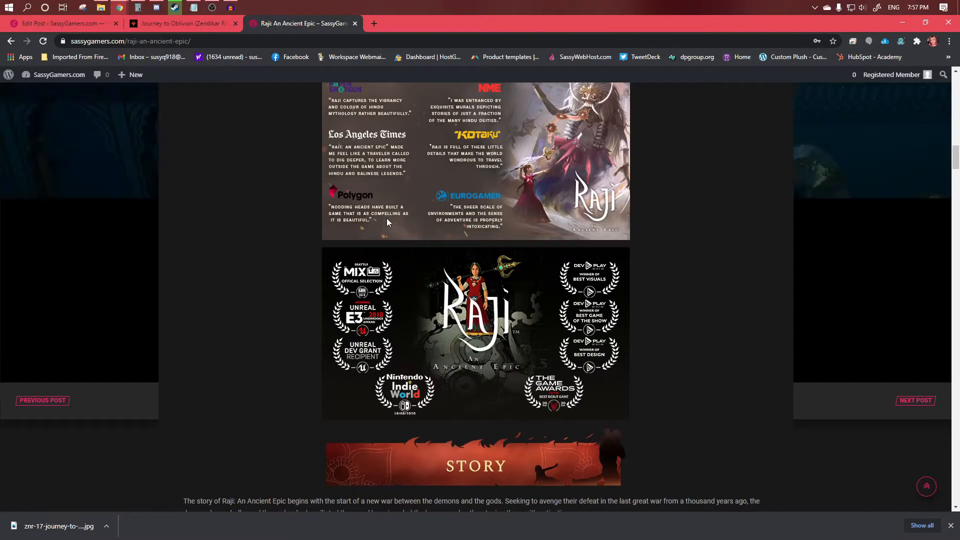
scroll(388, 222, down, 1)
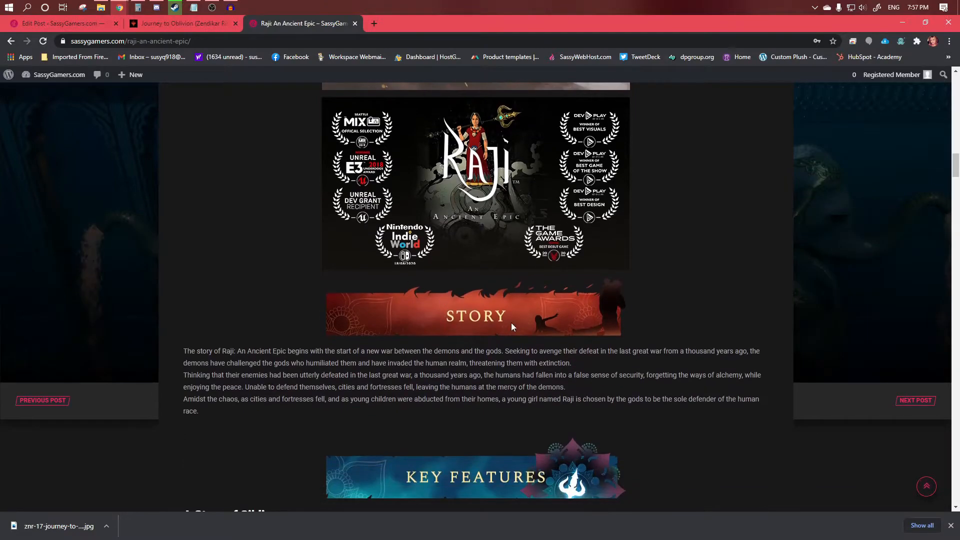
scroll(505, 324, down, 3)
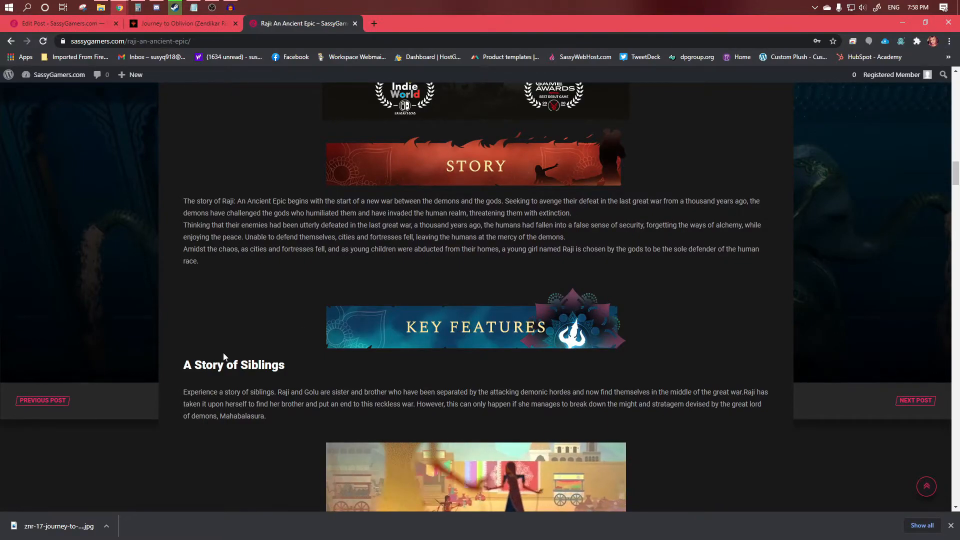
scroll(223, 356, down, 3)
scroll(234, 234, up, 5)
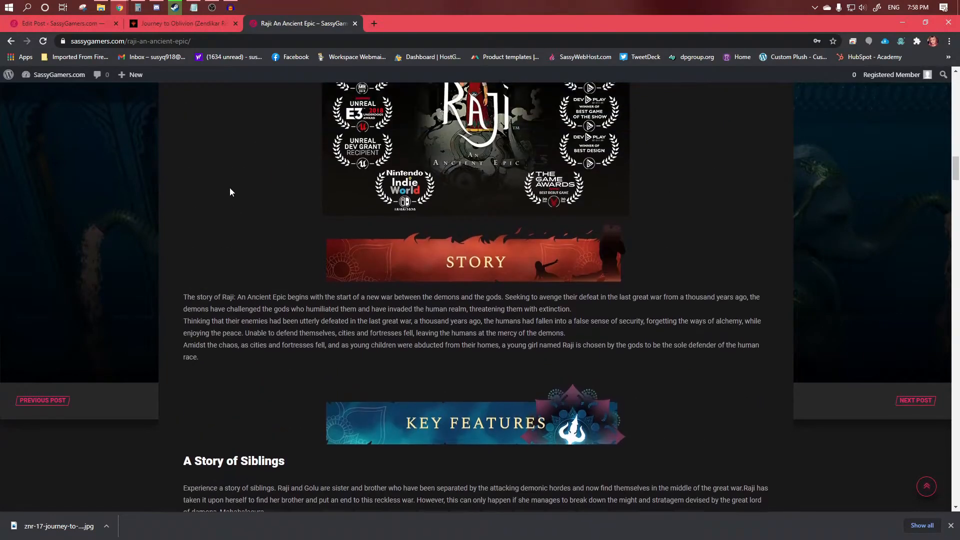
Step: Examine the "A Story of Siblings", "Stunning Artwork" and "Tactical Combat" headings with their text, highlighting each in the Raji post
scroll(229, 192, down, 3)
drag(194, 265, 293, 316)
click(268, 293)
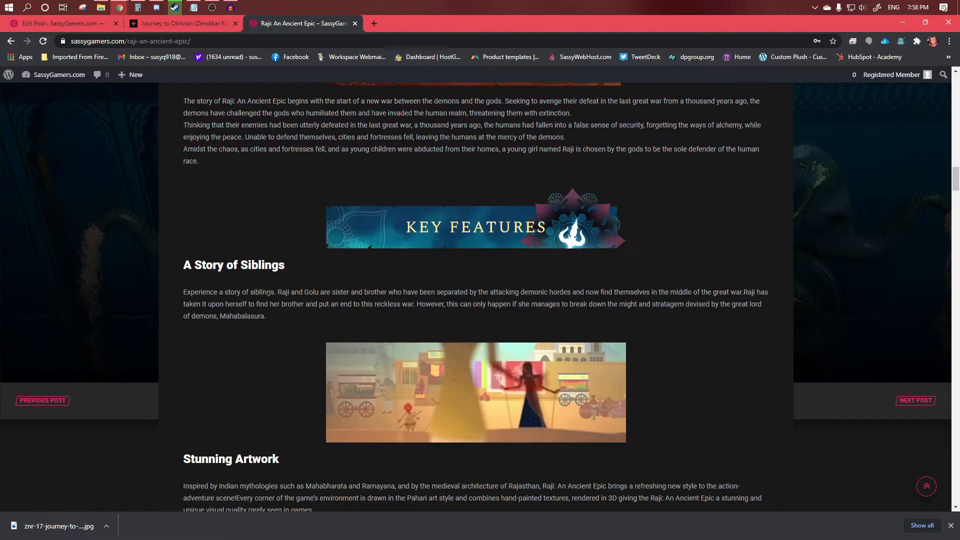
scroll(242, 332, down, 4)
scroll(193, 268, up, 3)
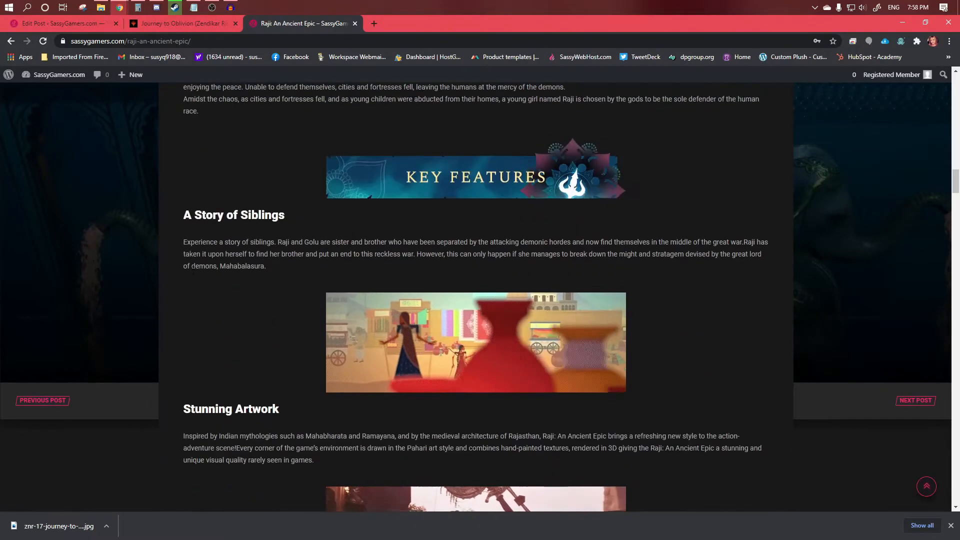
drag(191, 409, 324, 434)
scroll(313, 420, down, 6)
drag(184, 306, 310, 327)
scroll(311, 315, down, 3)
scroll(330, 270, up, 5)
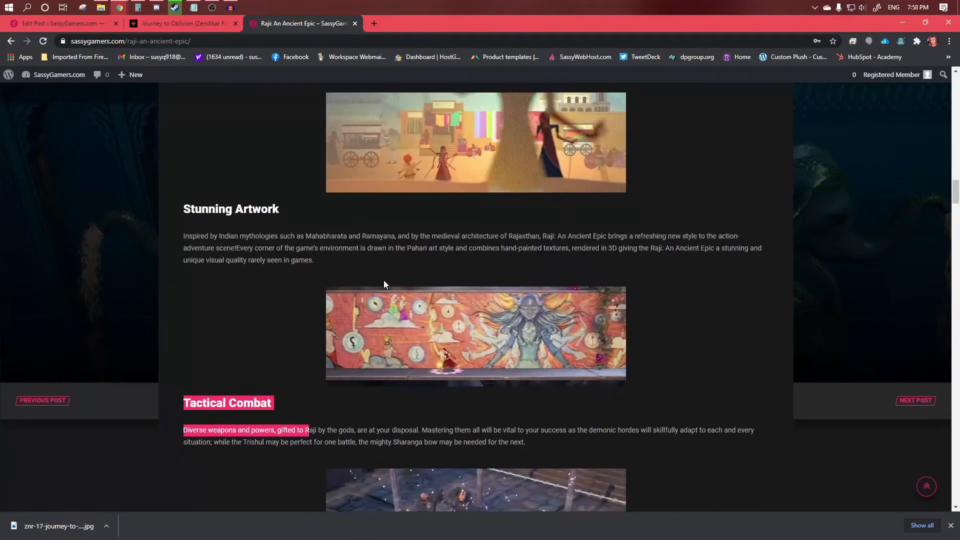
Step: Examine the "Tactical Combat", "A Universe Set in Ancient India" and "Review" headings in the Raji post, highlighting the Review heading
scroll(383, 283, down, 4)
scroll(384, 284, up, 3)
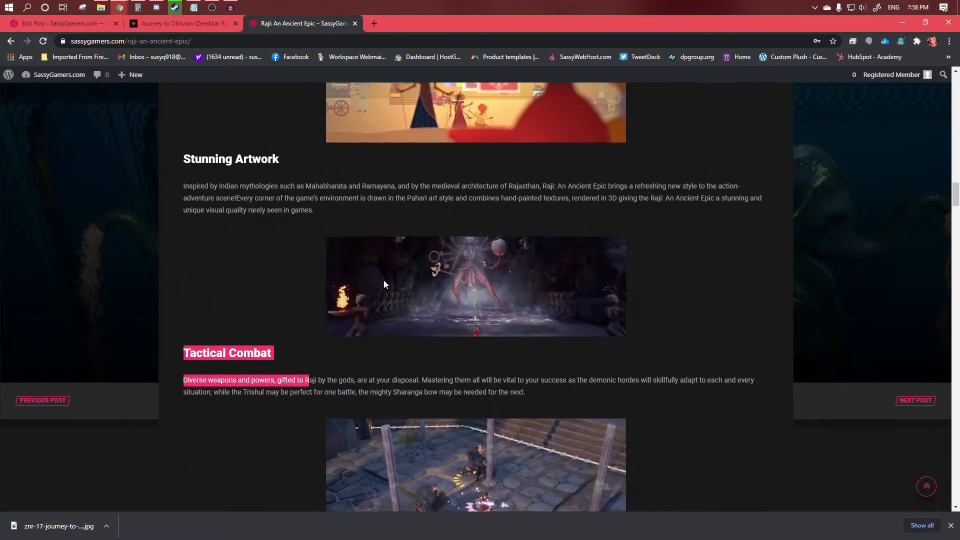
scroll(384, 284, down, 1)
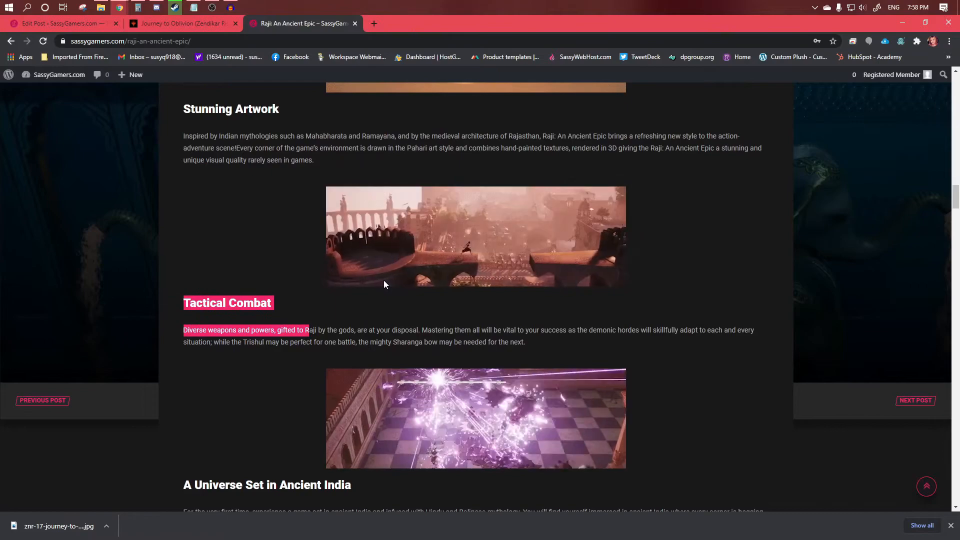
scroll(384, 284, down, 2)
click(278, 295)
scroll(278, 295, down, 4)
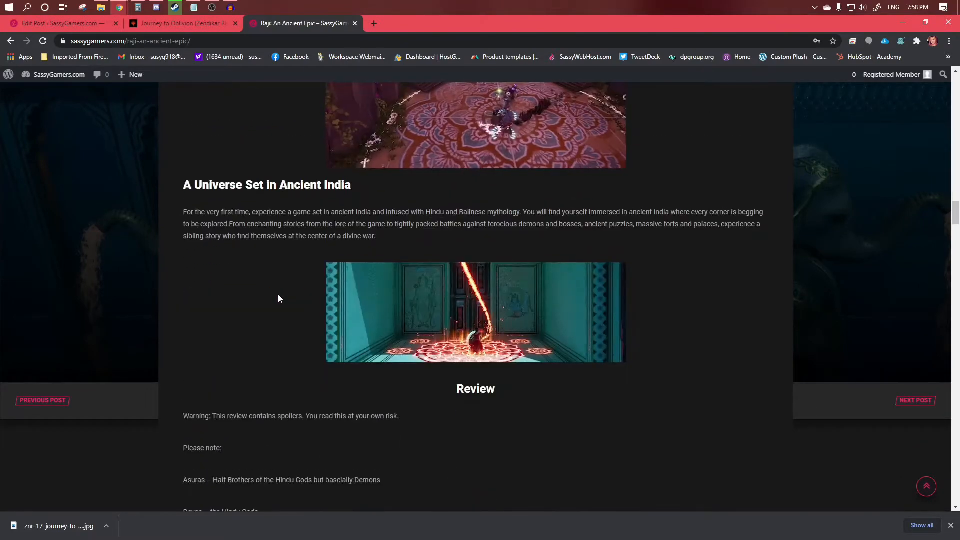
scroll(278, 295, down, 3)
double_click(476, 239)
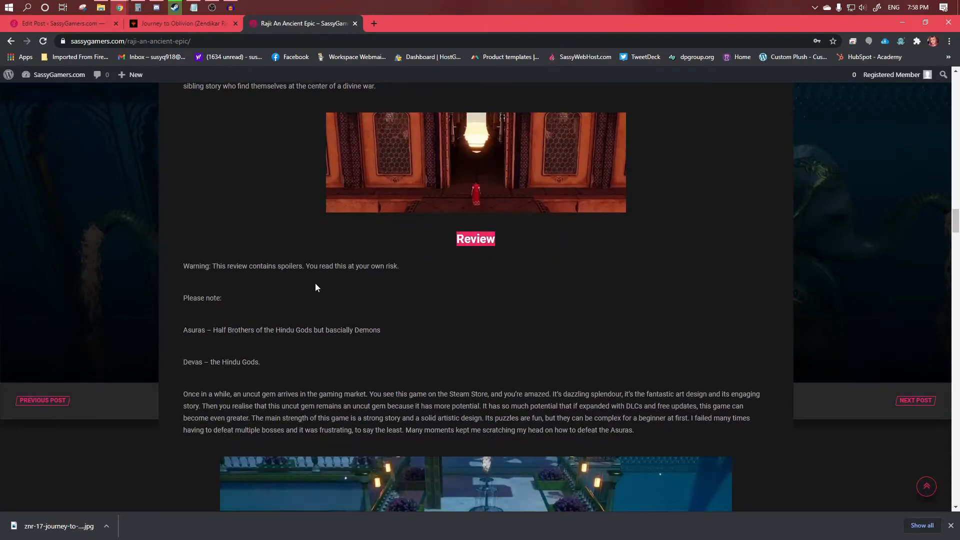
Step: Examine how the Raji post's review section alternates large screenshots with paragraphs of text
scroll(355, 249, down, 13)
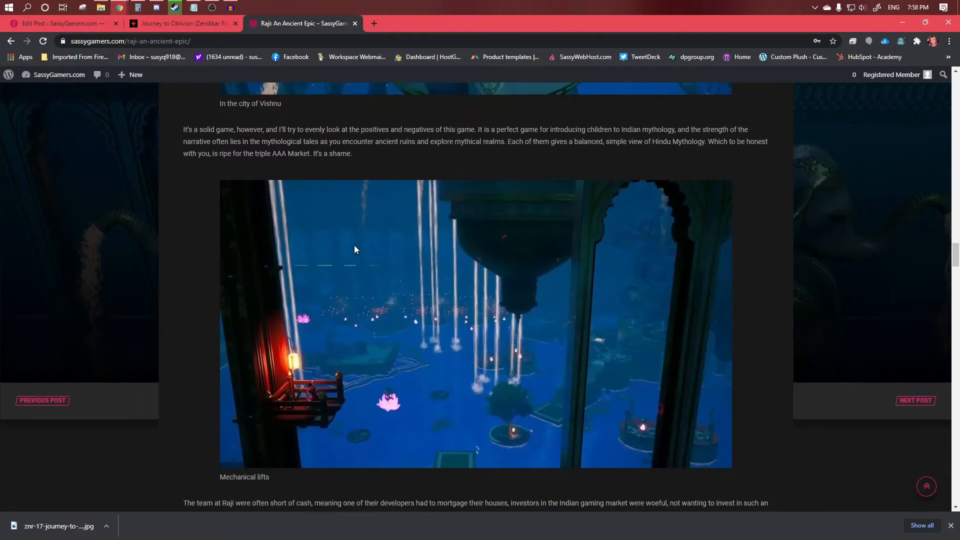
scroll(353, 245, down, 7)
scroll(354, 245, down, 15)
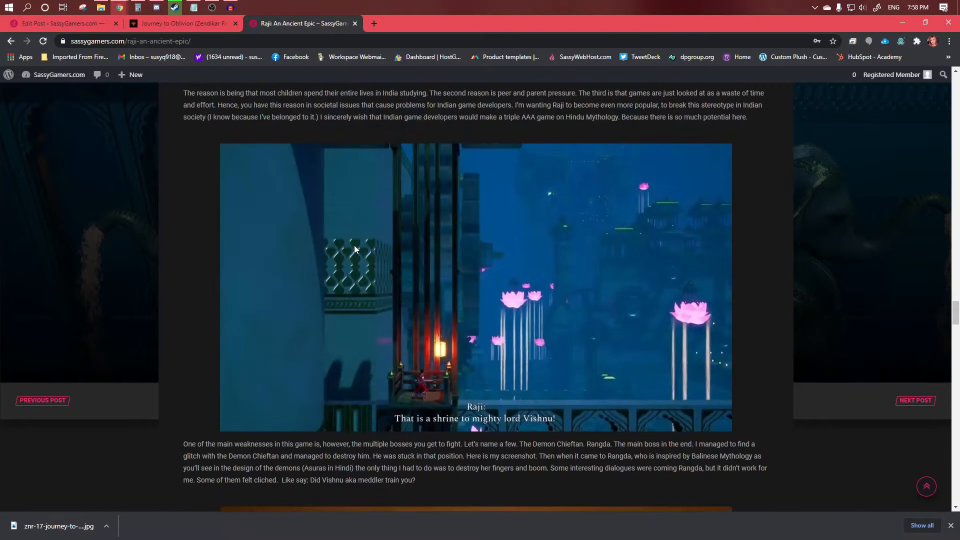
scroll(354, 247, down, 20)
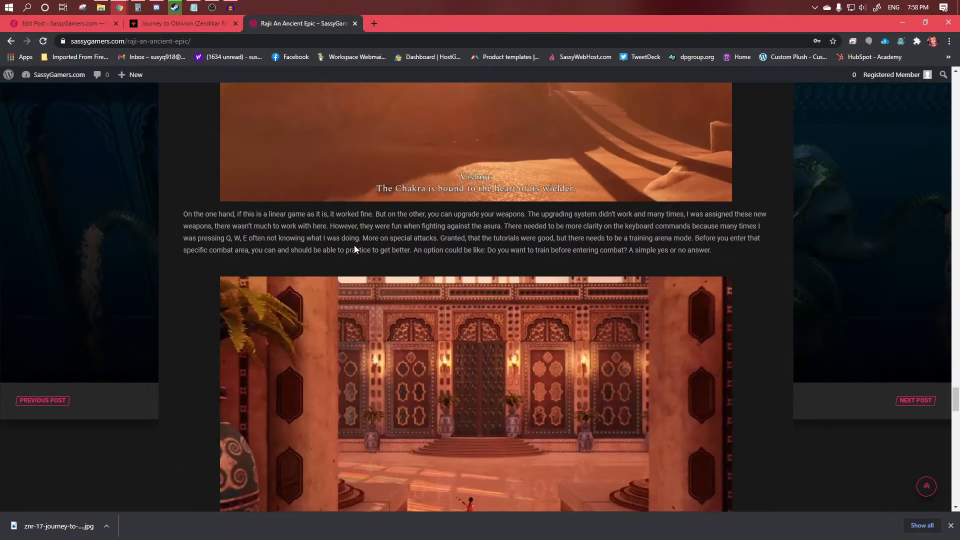
scroll(353, 246, down, 20)
scroll(354, 246, up, 20)
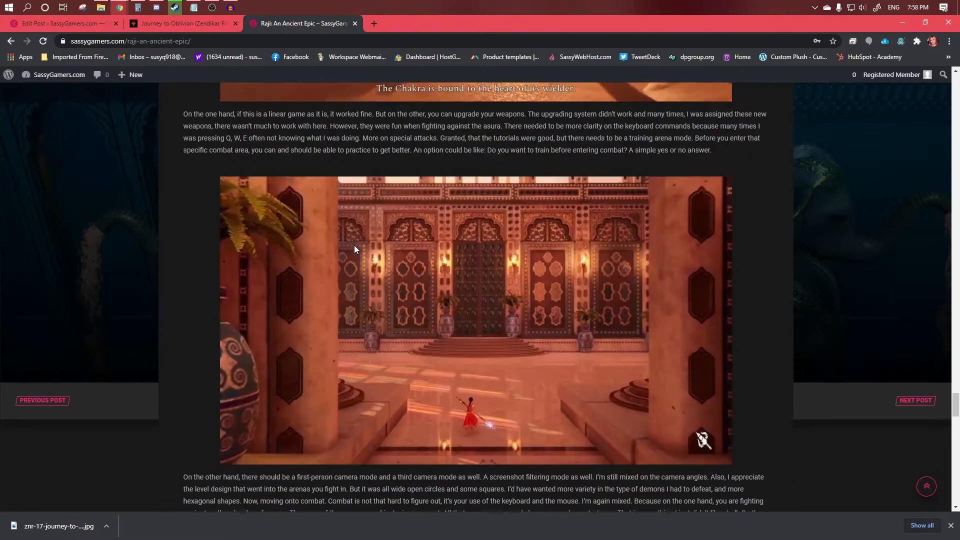
scroll(354, 245, up, 20)
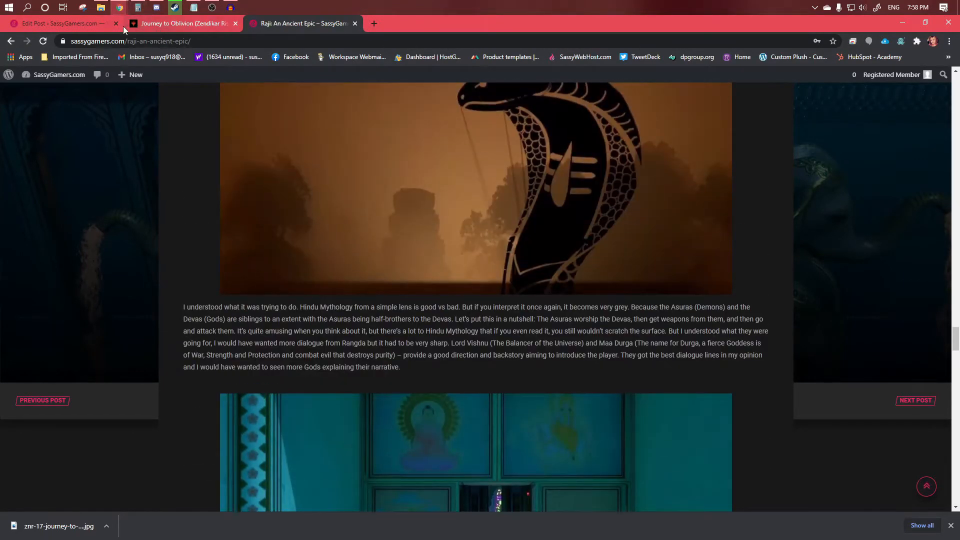
Step: Switch back to the post being edited and examine its Summary heading, the text under it and the Cloudpunk image
click(59, 23)
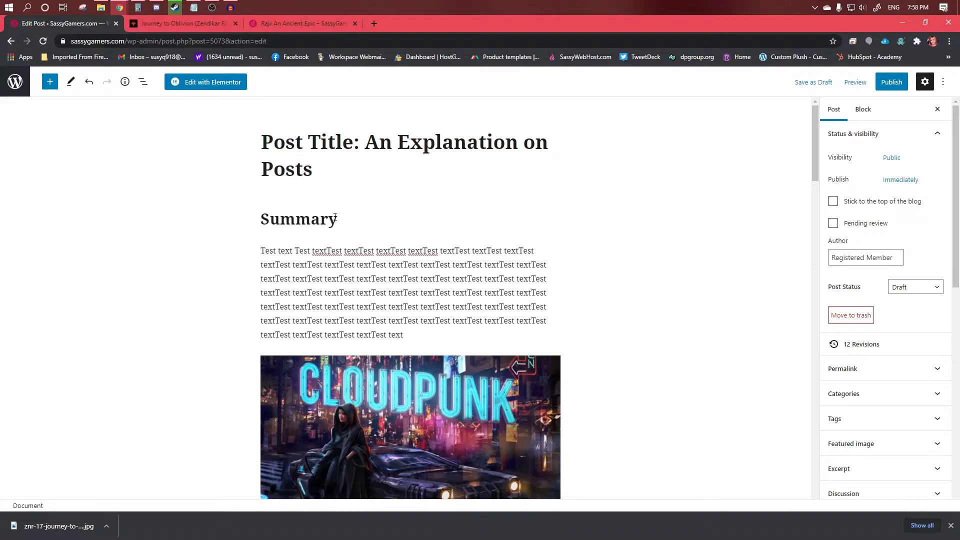
click(270, 222)
drag(270, 220, 347, 220)
click(263, 243)
scroll(296, 352, down, 1)
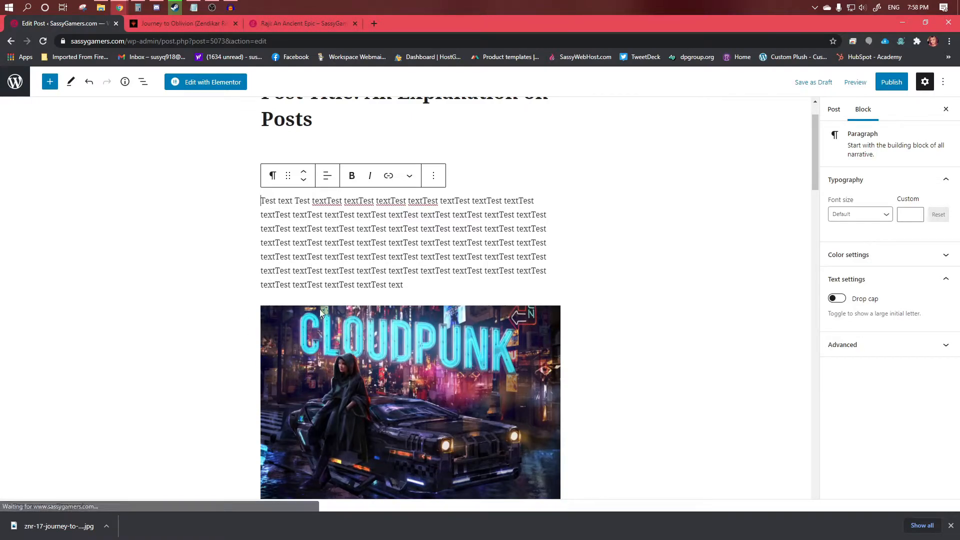
scroll(269, 329, down, 4)
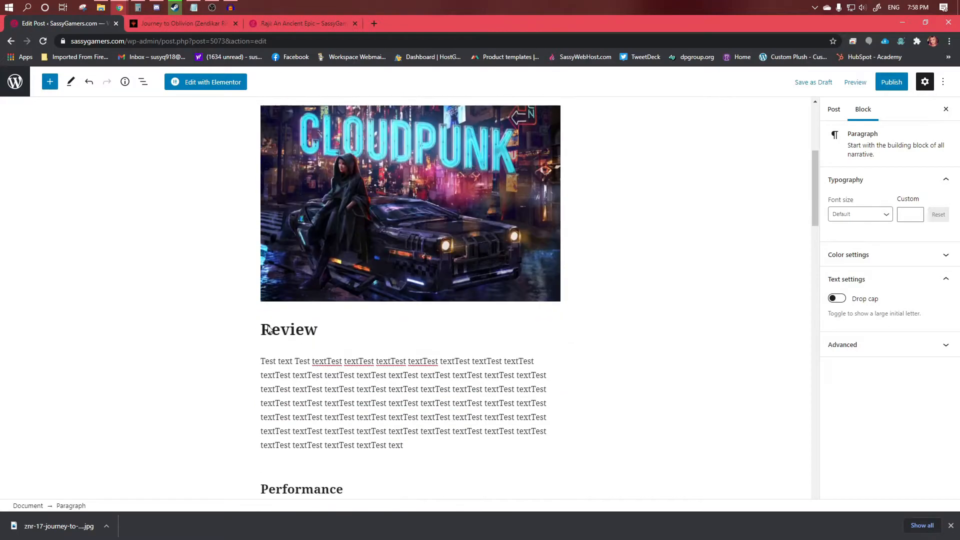
Step: Highlight the Review heading and look over the image above it and the paragraphs that follow
scroll(274, 299, down, 3)
click(248, 183)
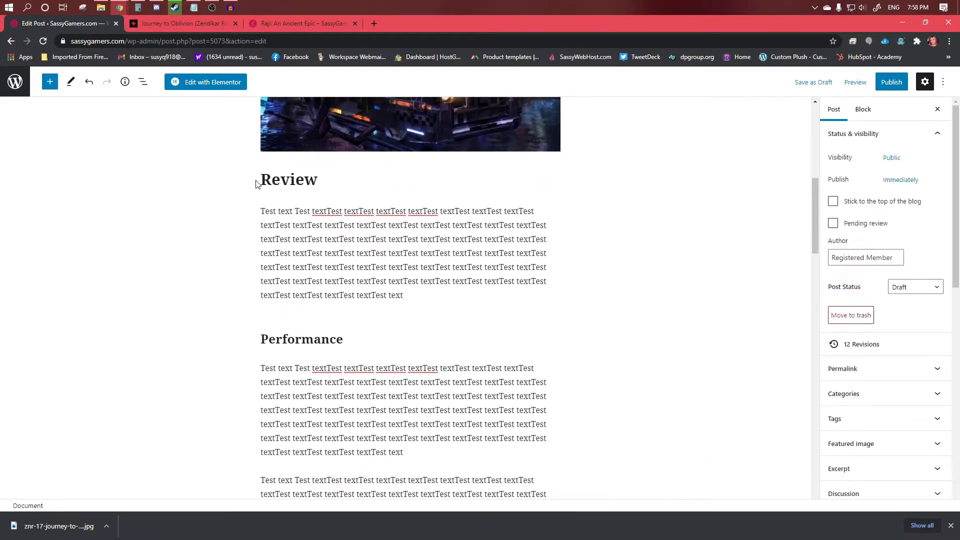
drag(319, 181, 252, 182)
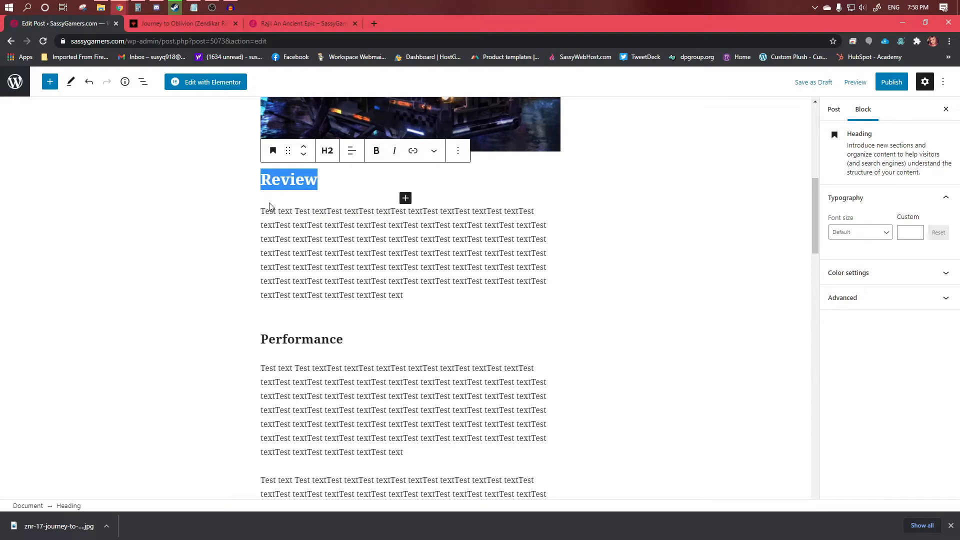
click(288, 281)
scroll(306, 300, up, 3)
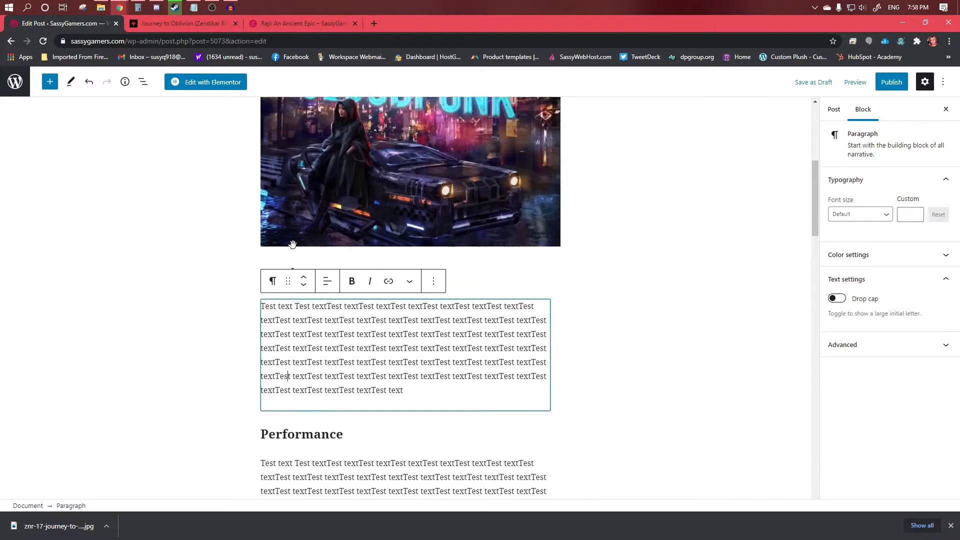
scroll(320, 425, down, 3)
scroll(313, 389, down, 10)
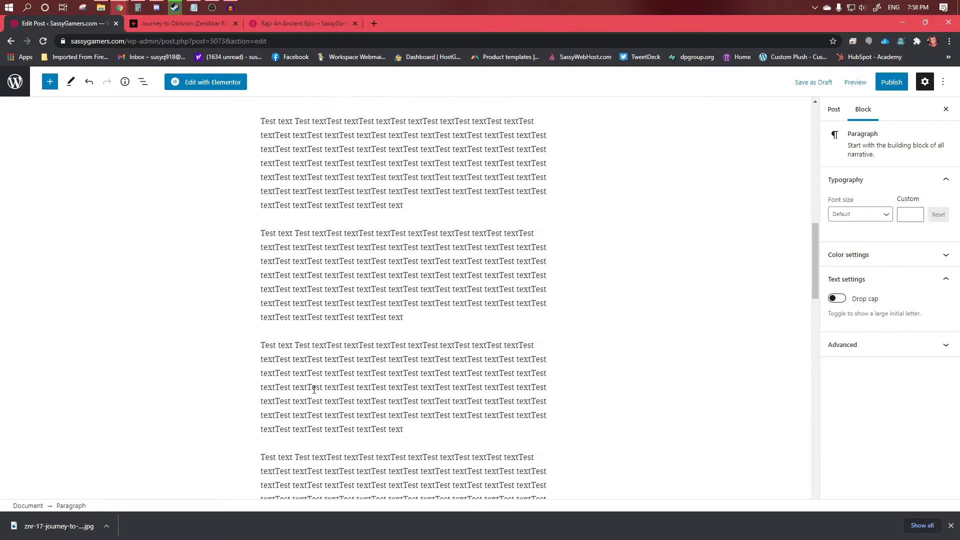
Step: Insert a new paragraph reading "Story" above one of the test-text paragraphs in the Performance section
click(261, 342)
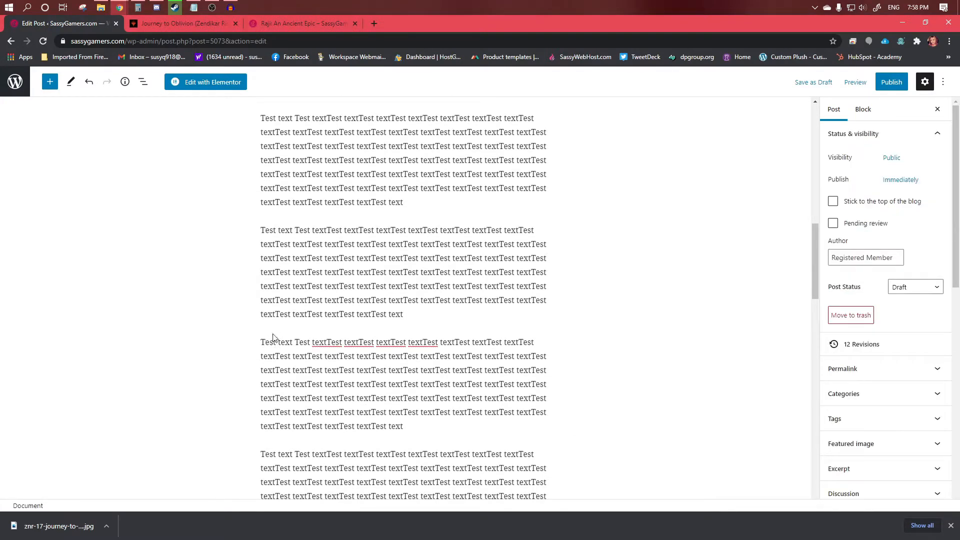
click(273, 344)
click(261, 344)
click(261, 343)
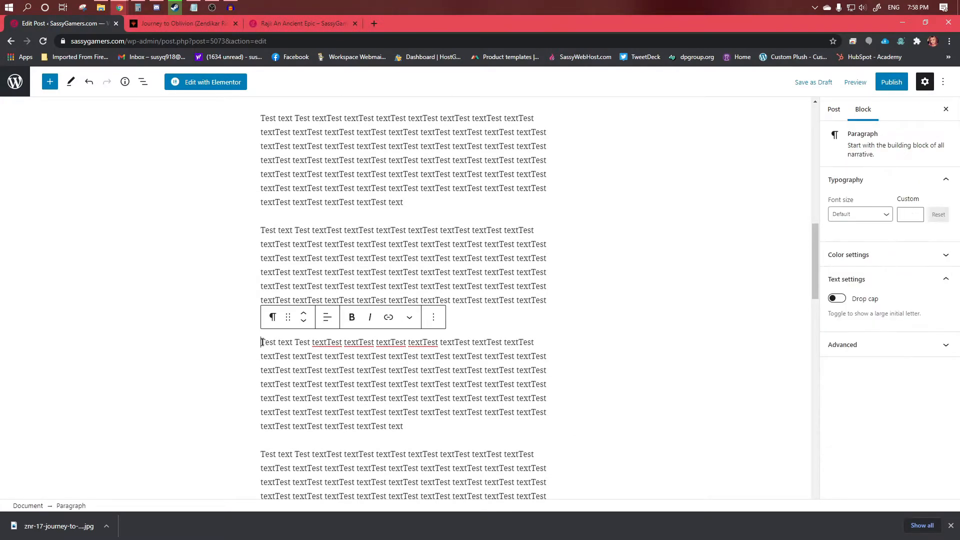
key(Return)
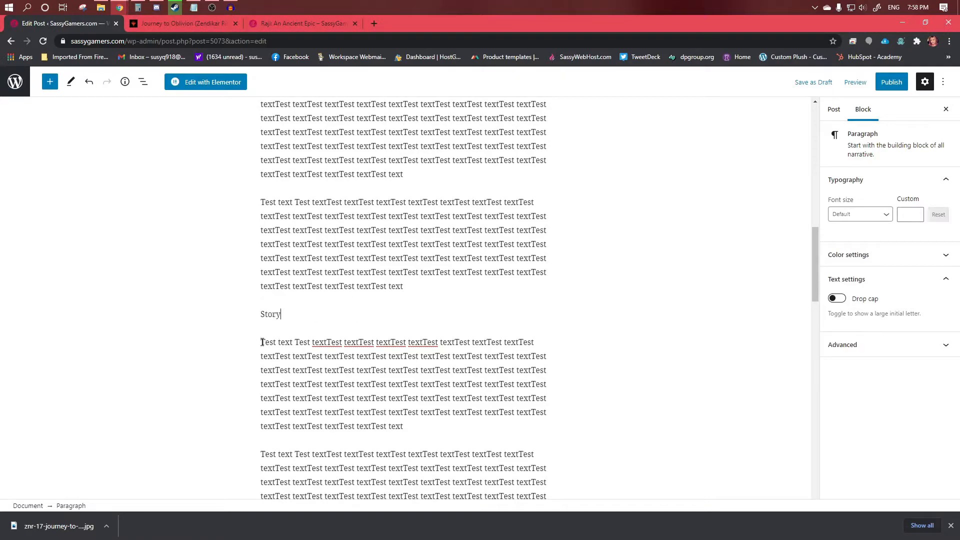
Step: Transform the Story paragraph into a heading and set its level to H3
double_click(270, 314)
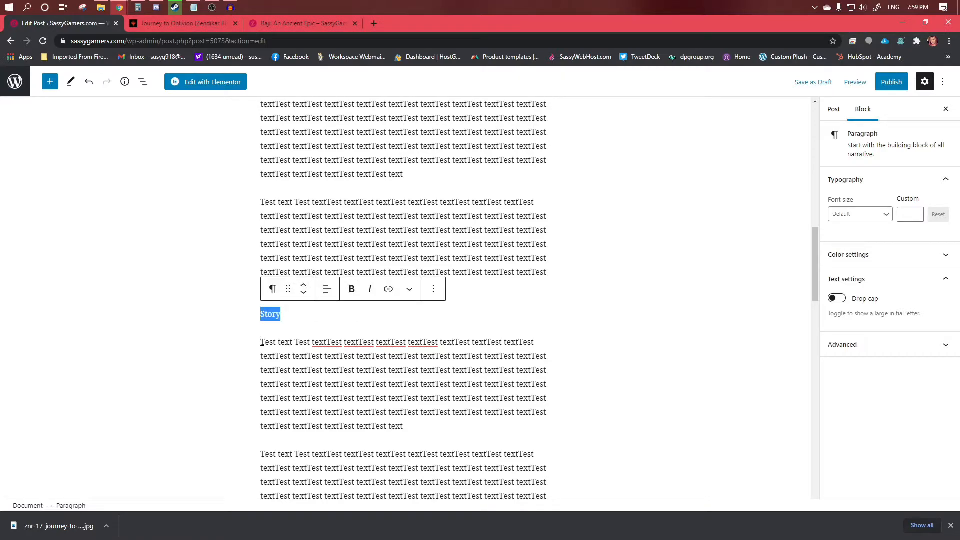
click(272, 289)
click(303, 343)
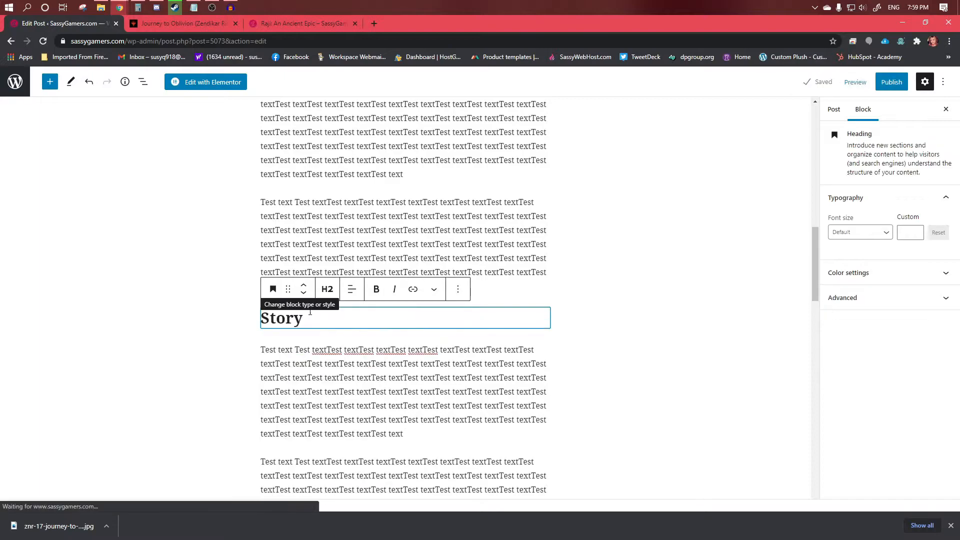
click(327, 289)
click(259, 355)
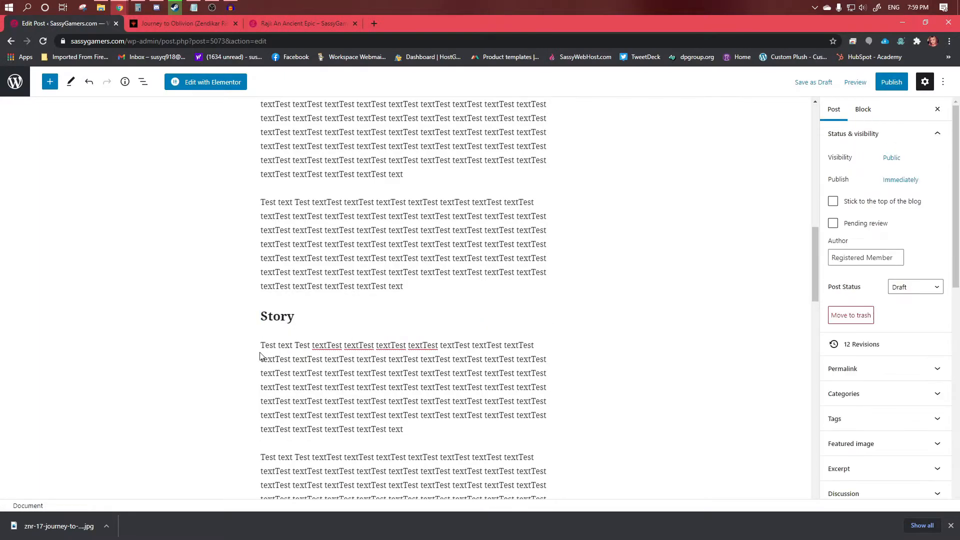
Step: Add the line "Combat" above the double paragraph of test text further down the Story section
scroll(259, 356, down, 5)
click(408, 288)
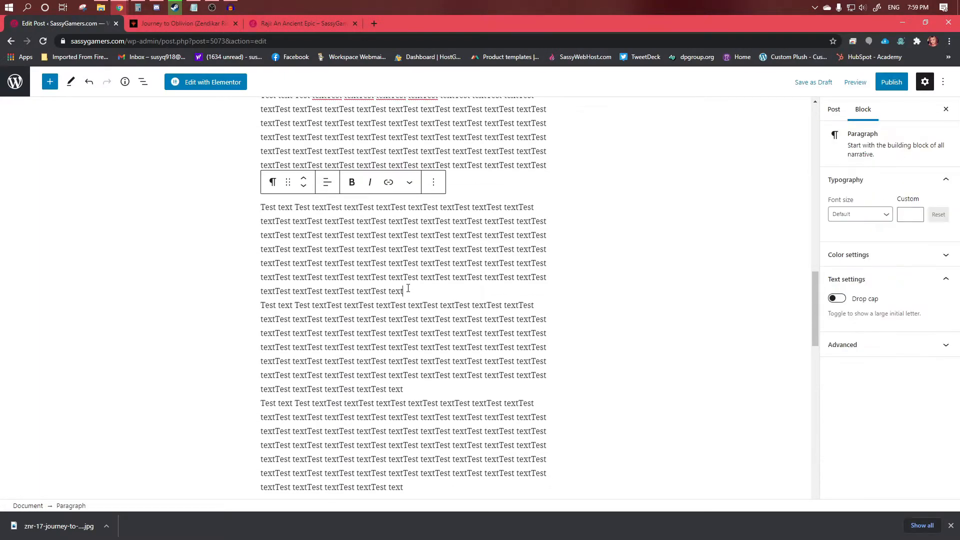
key(Return)
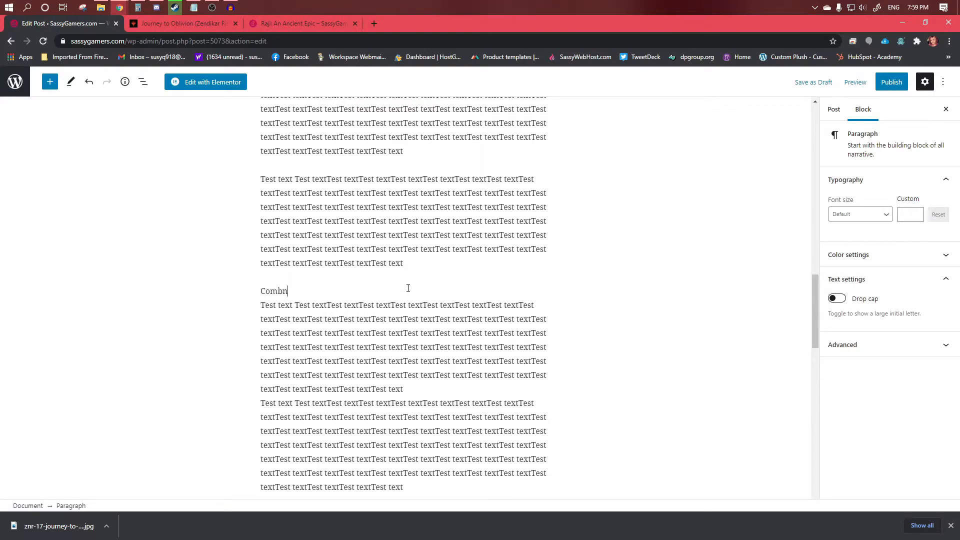
key(shift+Home)
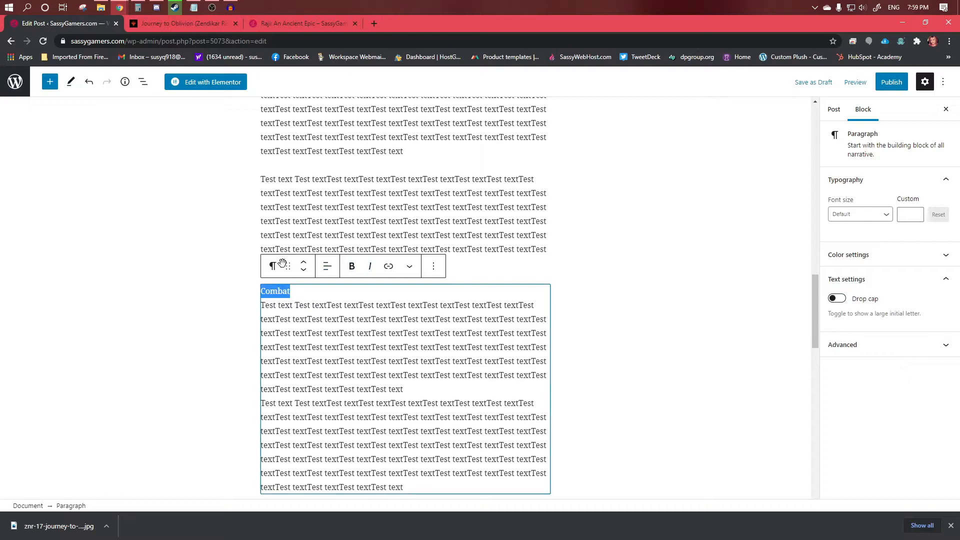
click(319, 295)
key(Return)
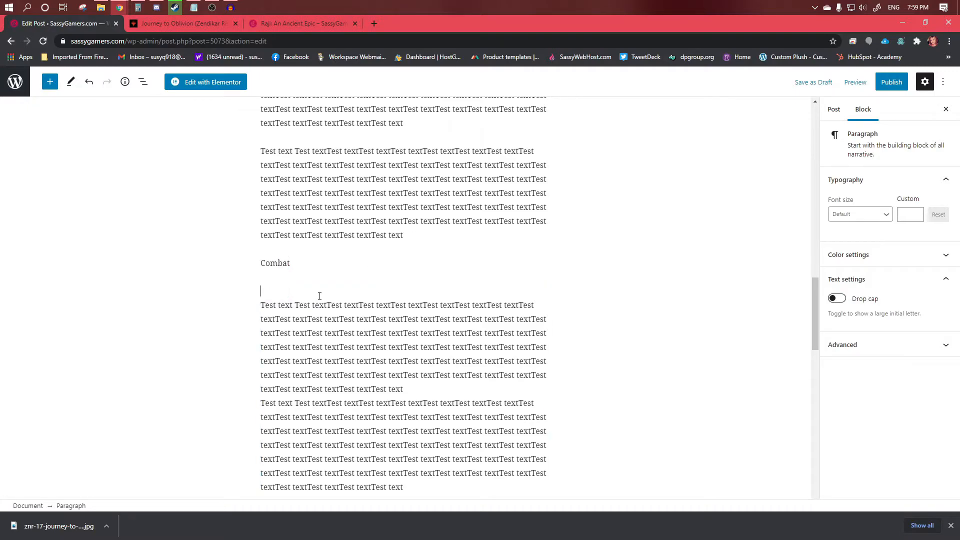
key(BackSpace)
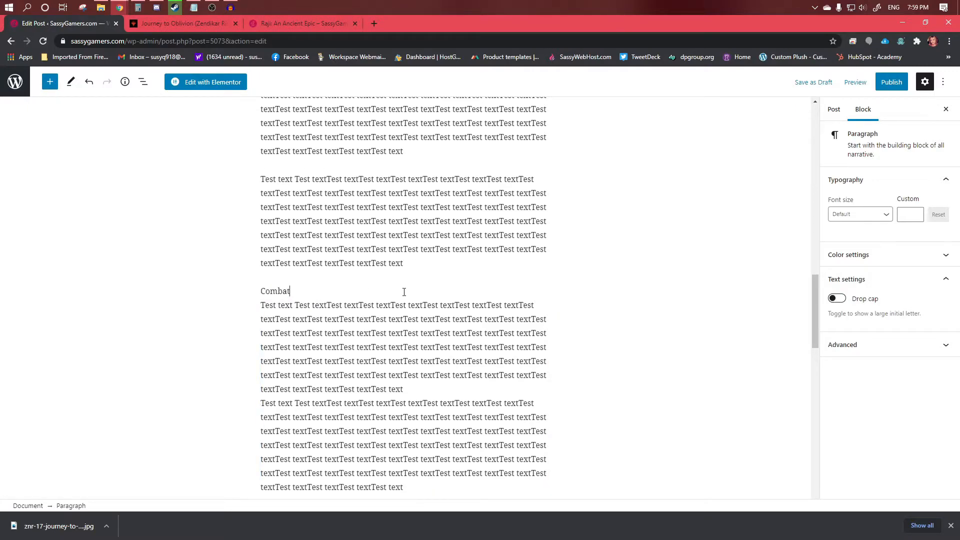
Step: Split the word Combat into its own paragraph and remove the empty line left before the test text
drag(294, 292, 245, 295)
key(Right)
key(Return)
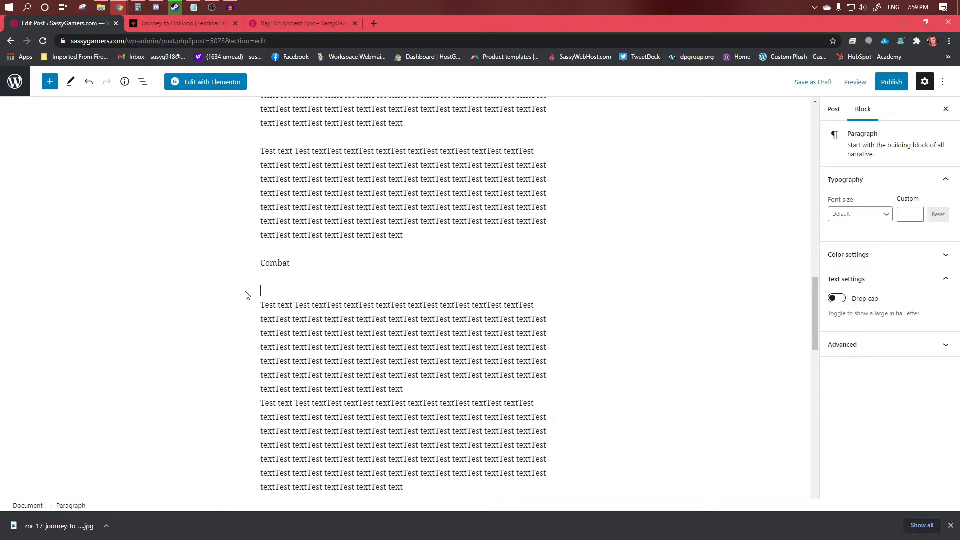
click(201, 283)
click(288, 287)
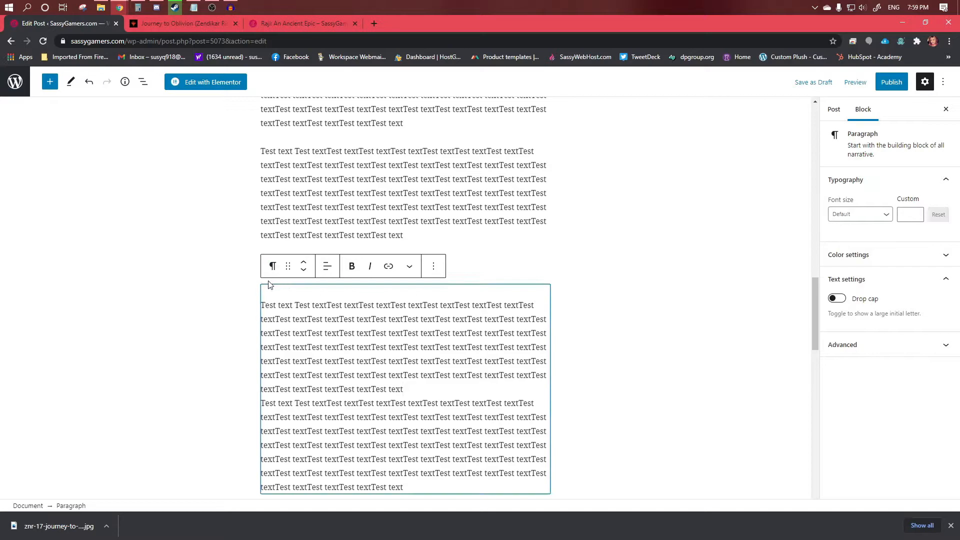
key(Delete)
click(209, 310)
Step: Transform the Combat paragraph into a heading and set its level to H3
mouse_move(280, 260)
mouse_down()
mouse_move(265, 274)
mouse_move(271, 269)
mouse_up()
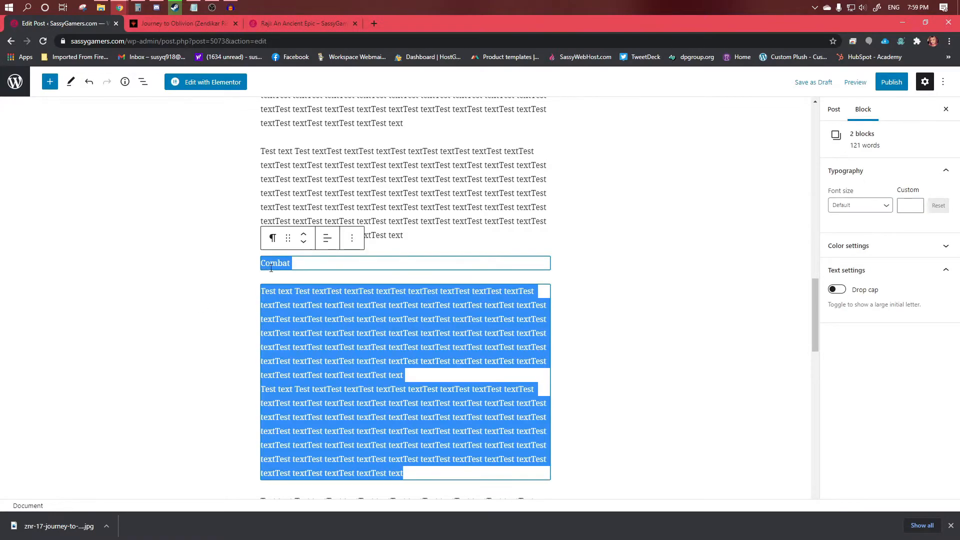
click(271, 269)
click(272, 238)
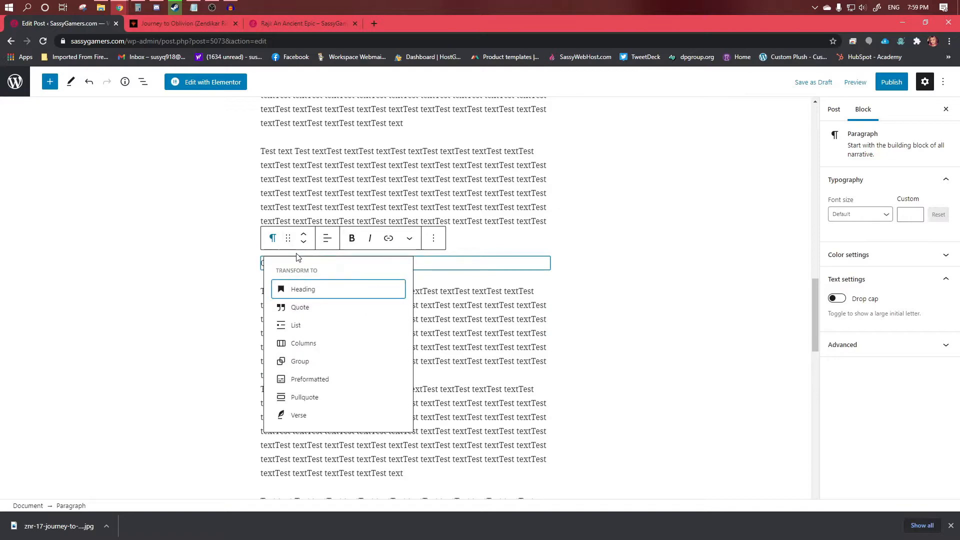
click(300, 289)
click(328, 239)
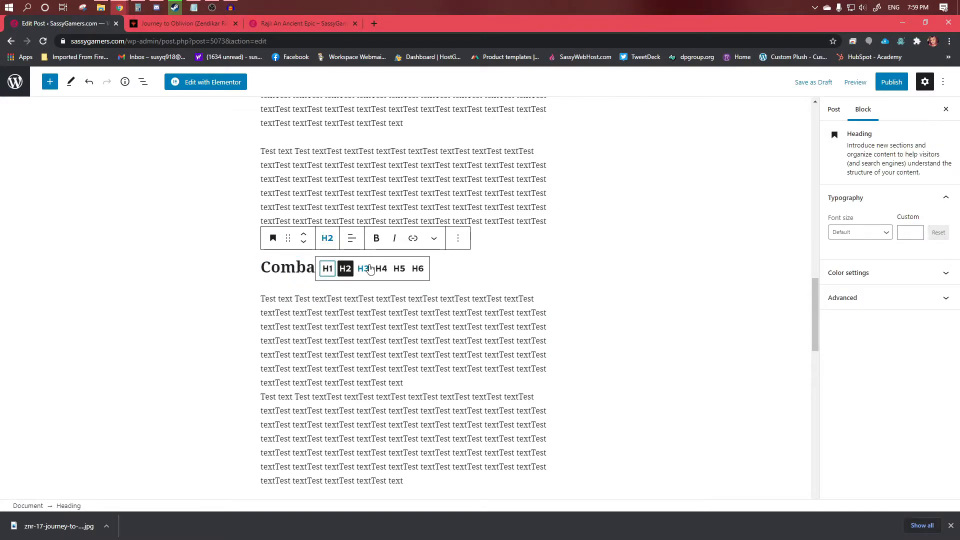
click(364, 270)
click(271, 295)
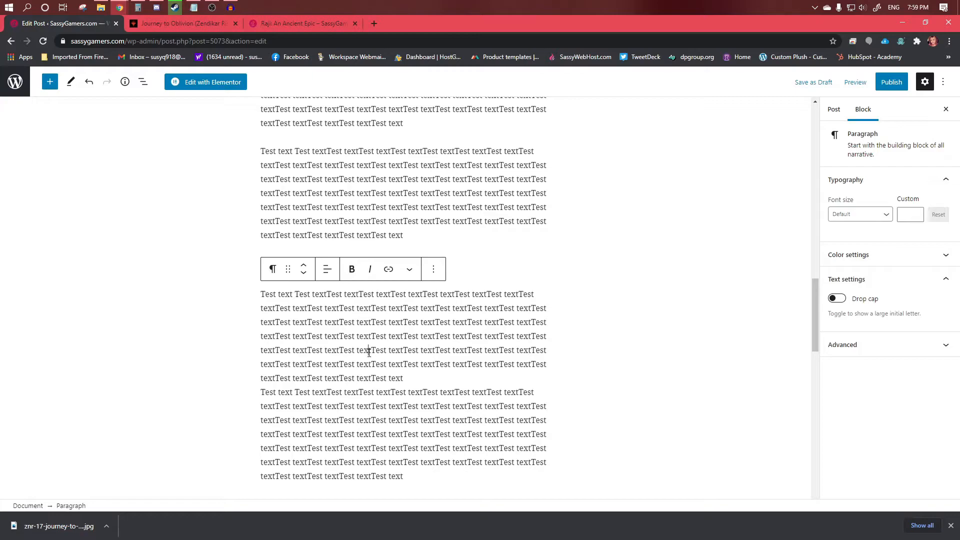
Step: Look over the Story and Combat sections and the test paragraphs that follow them
click(349, 172)
scroll(348, 172, up, 5)
scroll(348, 172, down, 8)
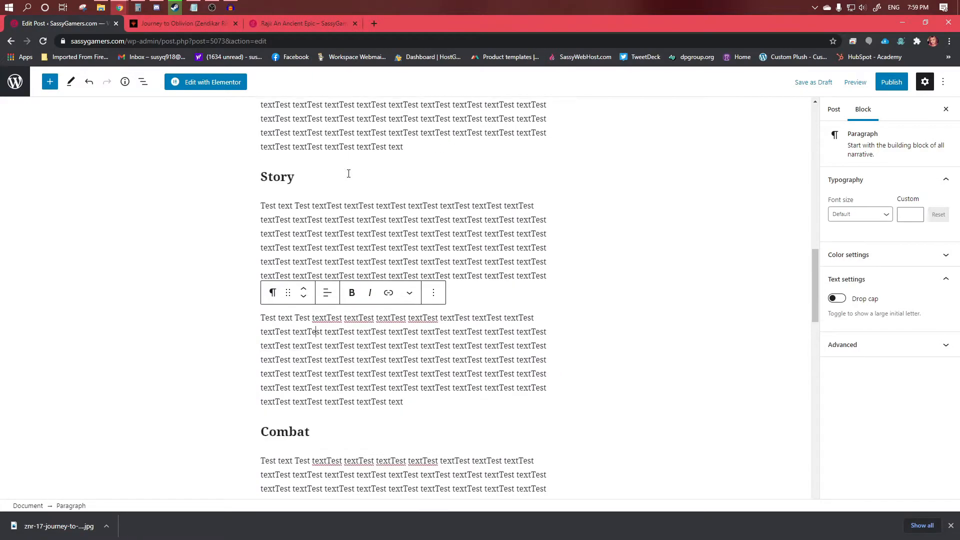
scroll(348, 173, down, 4)
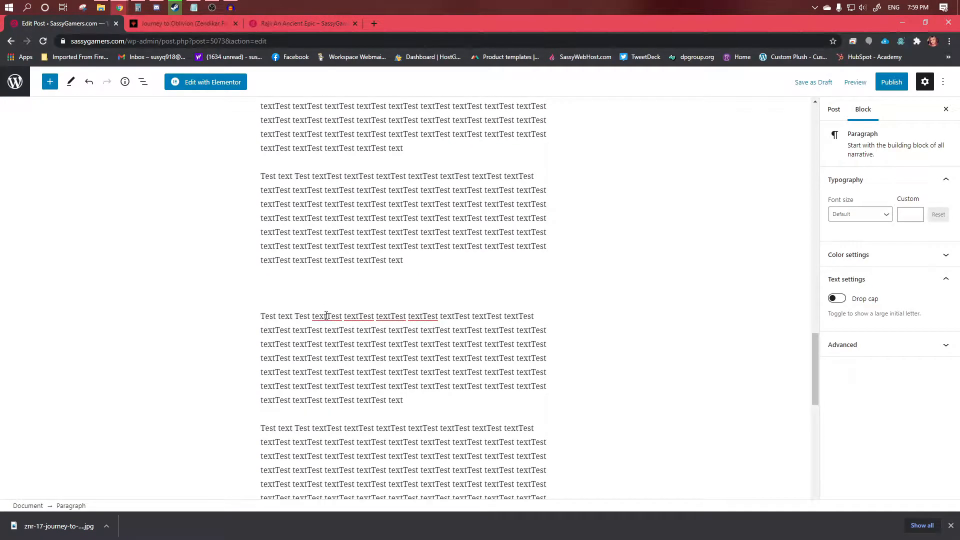
Step: Check the rating categories at the end of the published Raji: An Ancient Epic post
click(324, 289)
click(296, 24)
scroll(386, 355, down, 20)
scroll(386, 355, down, 10)
scroll(386, 355, up, 10)
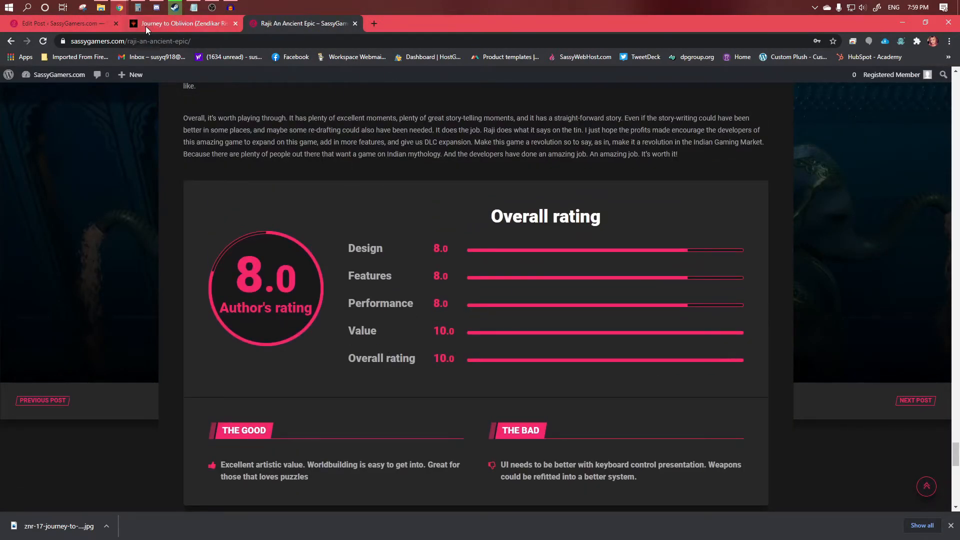
Step: In the post editor, add the line "Value" in the empty paragraph after the Combat section's test text
click(79, 26)
text(V)
key(ctrl+a)
key(ctrl+c)
key(Right)
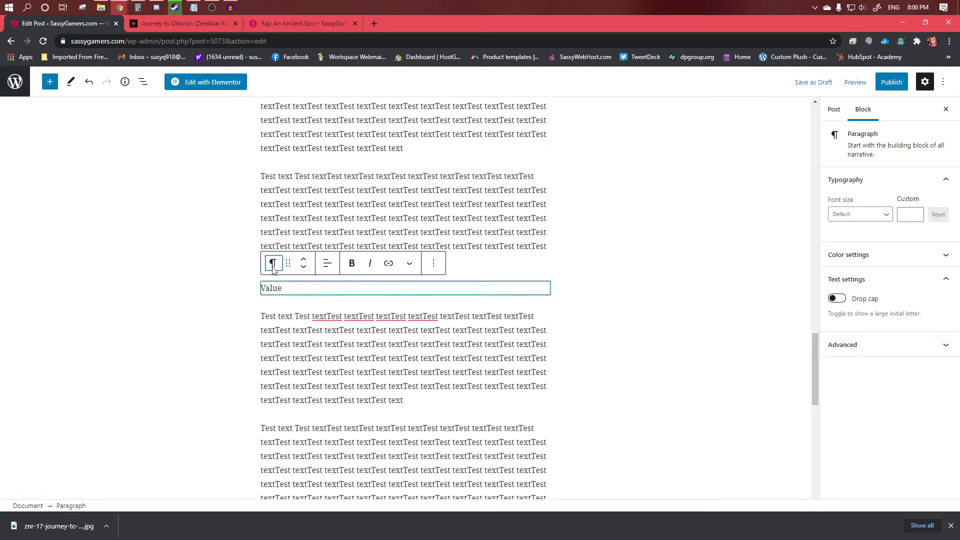
Step: Transform the Value paragraph into a heading and set its level to H3
click(272, 263)
click(303, 314)
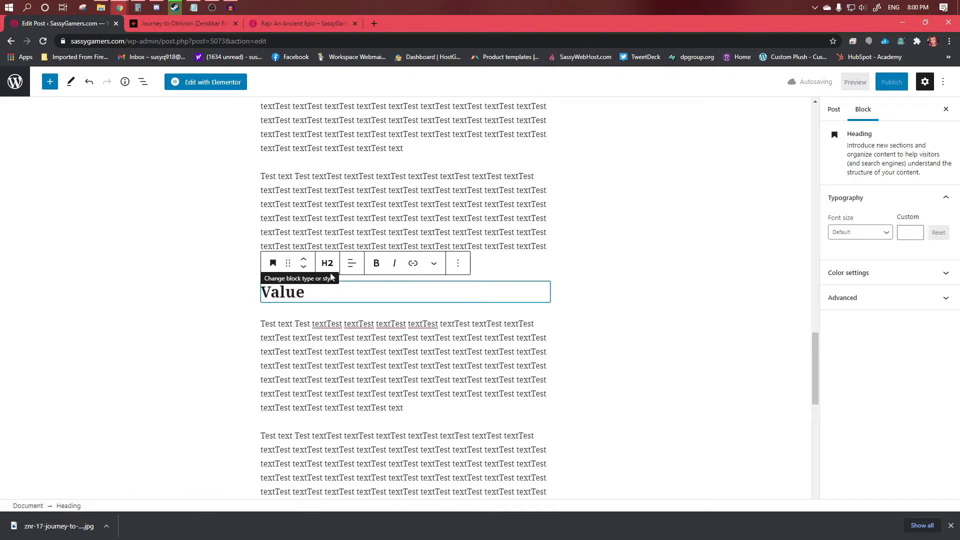
click(327, 263)
click(363, 294)
click(403, 306)
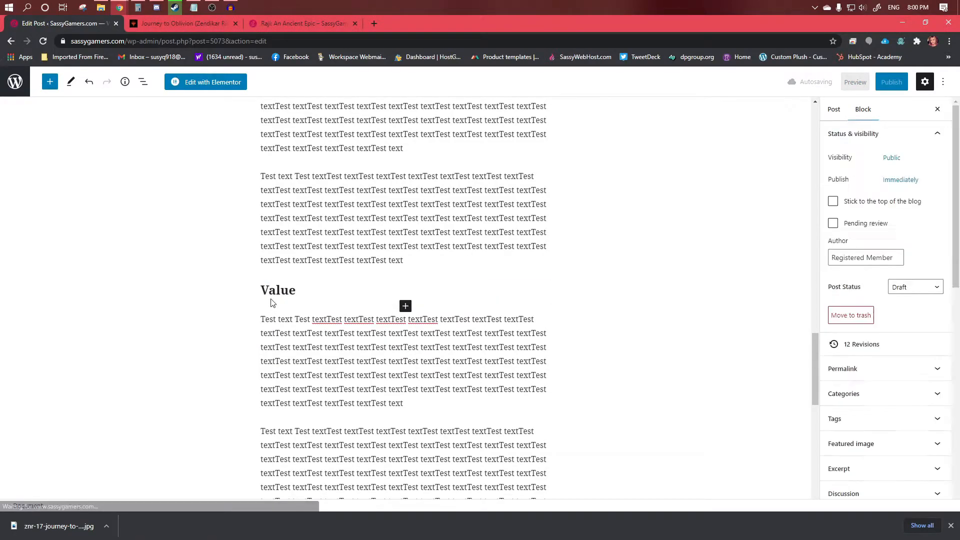
Step: Open a blank line above the last paragraph of test text at the end of the Value section
scroll(299, 292, down, 7)
scroll(370, 287, up, 2)
click(416, 269)
key(Return)
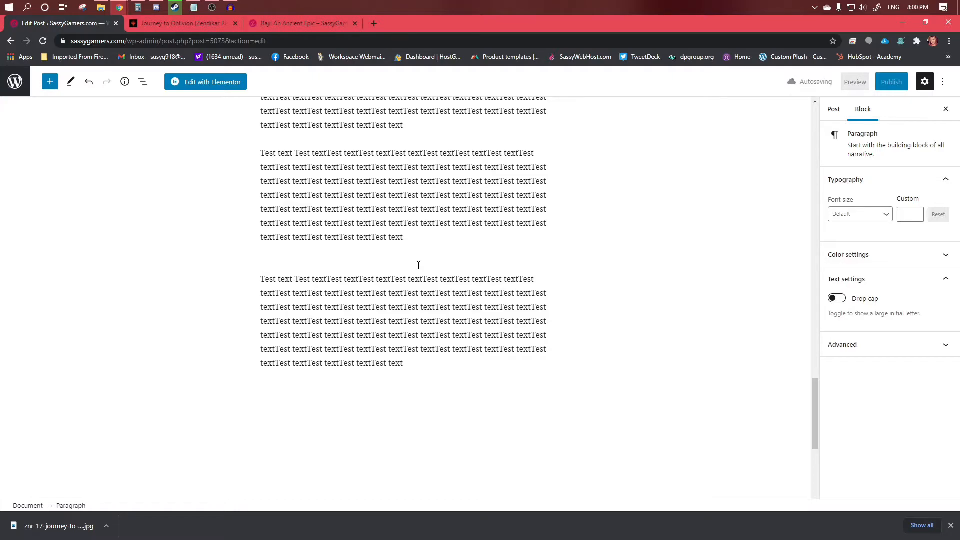
key(ctrl+v)
Step: Add "Love Letter to the Devs" as its own paragraph directly above the last block of test text
scroll(309, 228, up, 6)
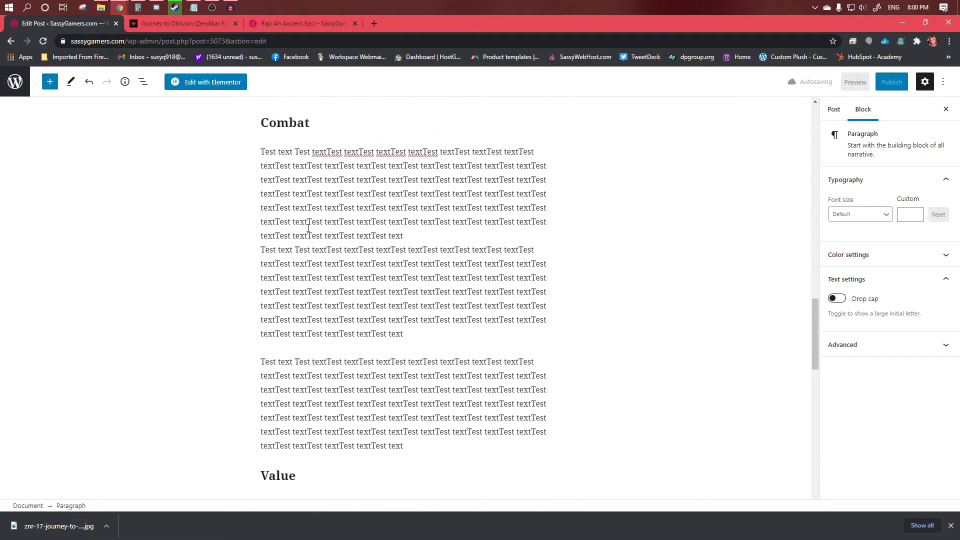
scroll(287, 213, down, 1)
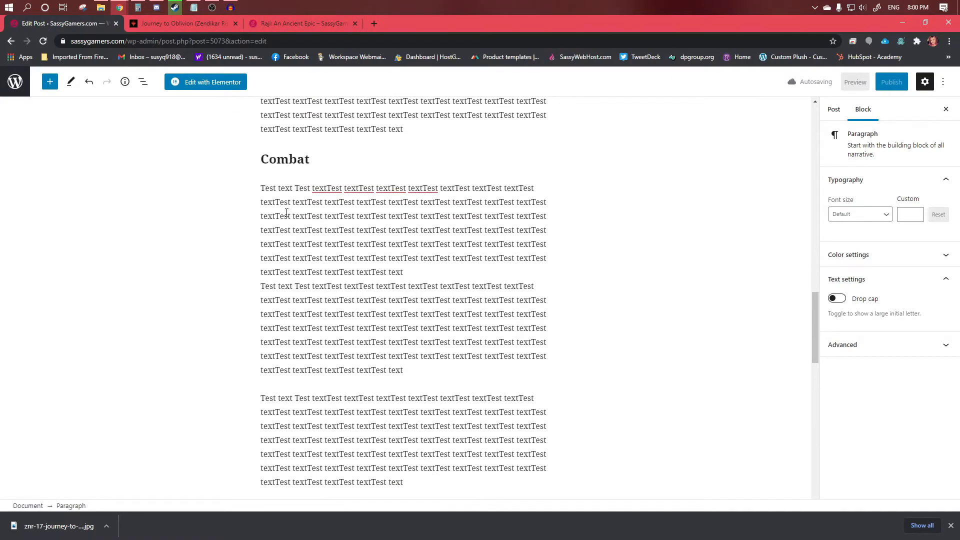
scroll(287, 213, down, 1)
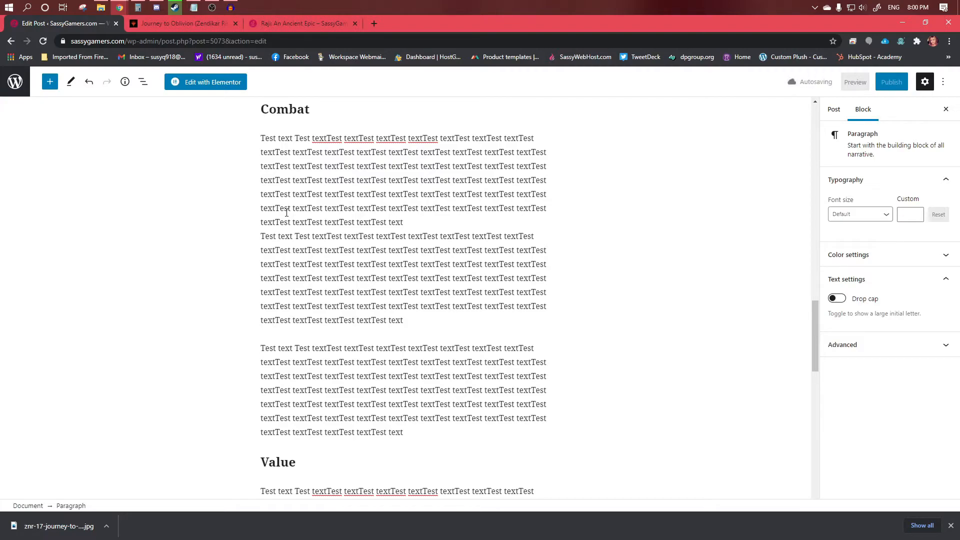
scroll(286, 213, up, 15)
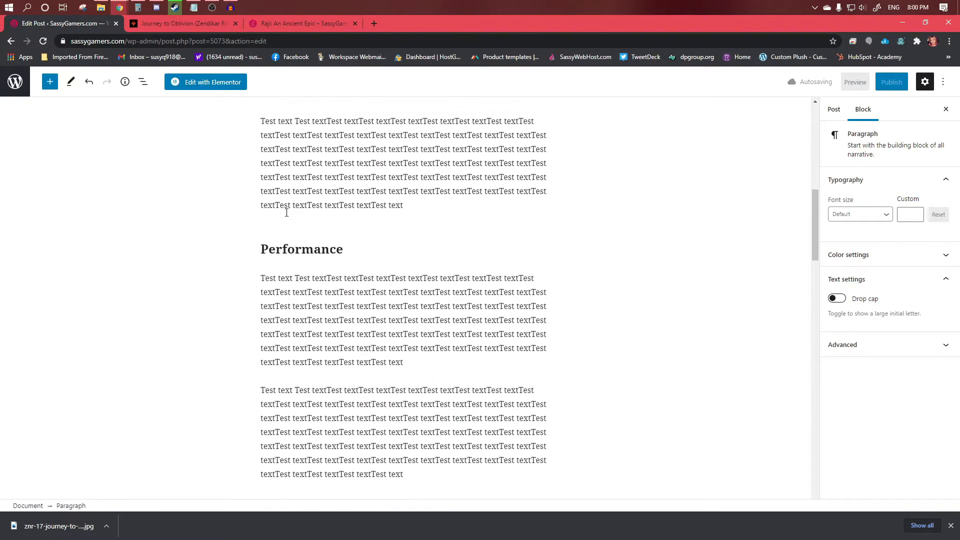
scroll(287, 213, down, 15)
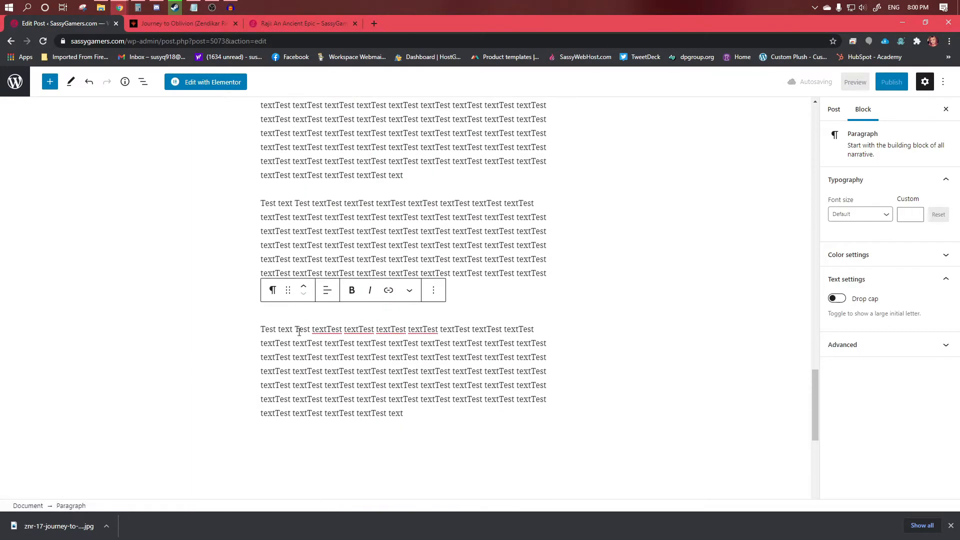
key(Return)
click(280, 287)
text(Love Letter to the Devs)
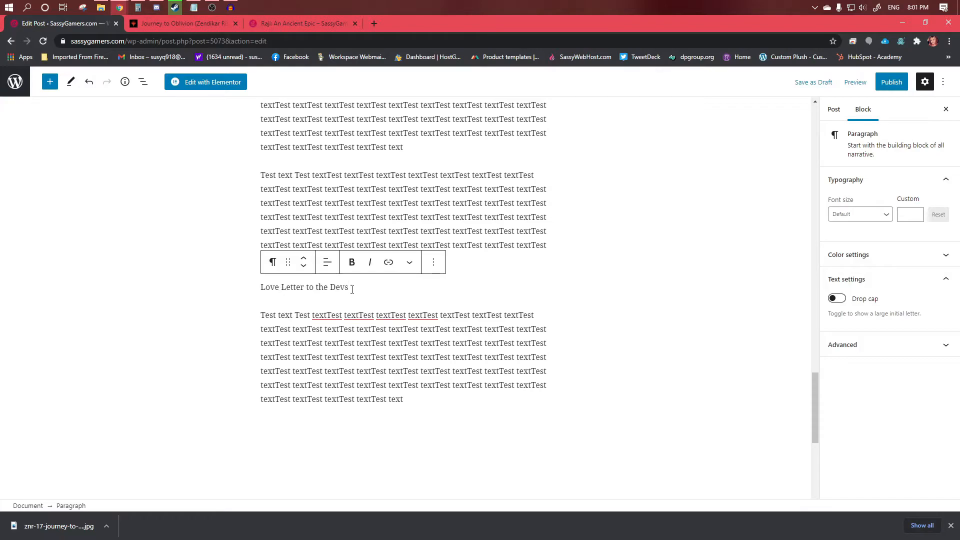
Step: Transform the Love Letter to the Devs paragraph into an H2 heading
click(270, 263)
click(301, 313)
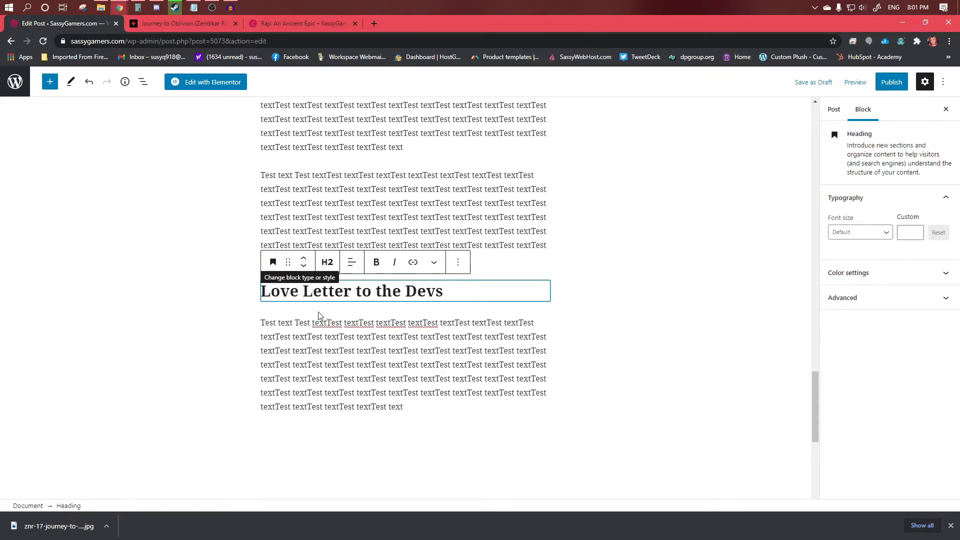
click(569, 344)
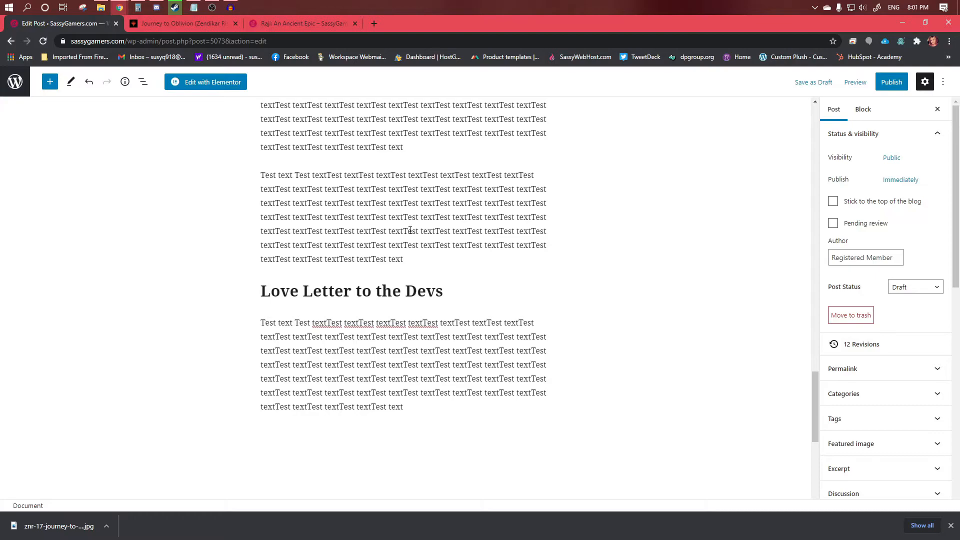
Step: Review the post's headings from Summary down to Love Letter to the Devs and save the draft
scroll(410, 230, up, 15)
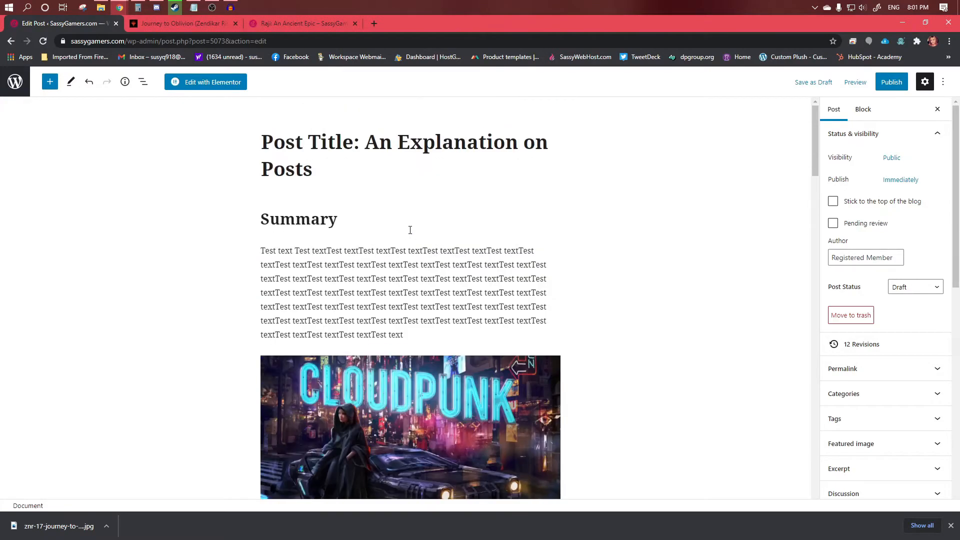
scroll(289, 216, down, 9)
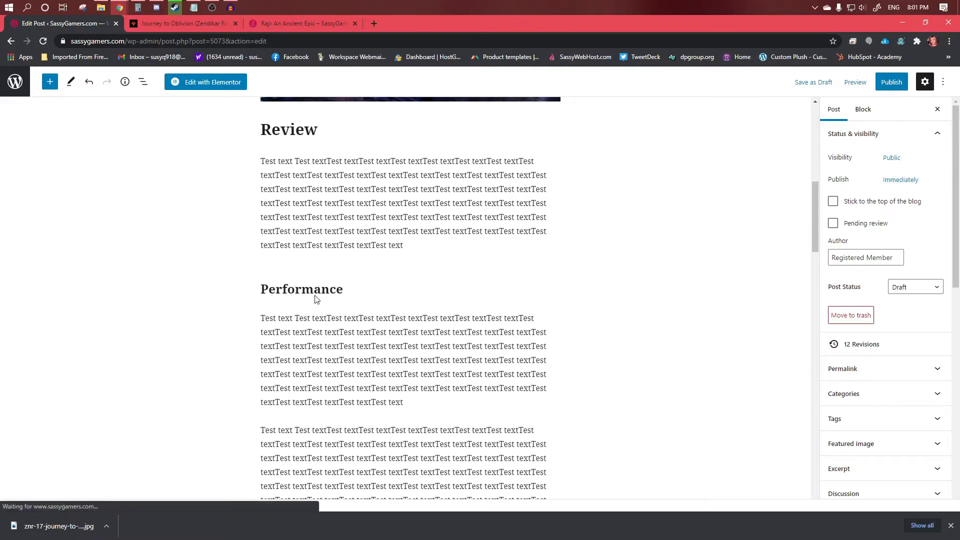
scroll(300, 286, down, 1)
scroll(300, 286, down, 15)
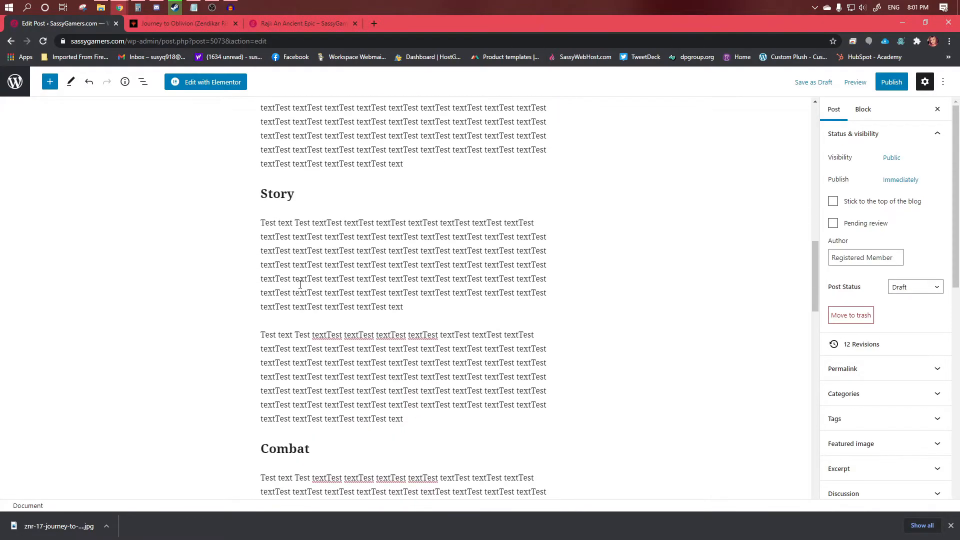
scroll(300, 285, down, 5)
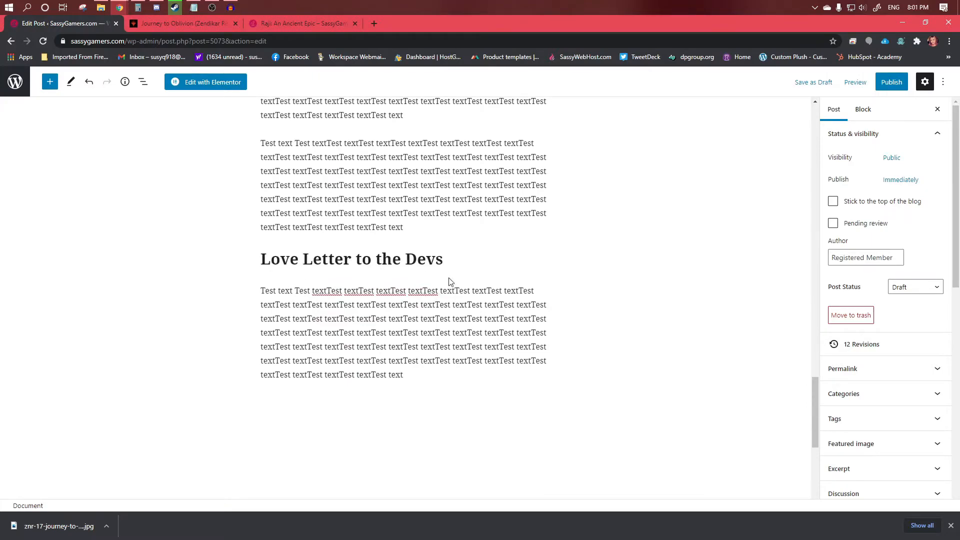
click(800, 83)
Step: Switch to the incognito window's post preview and examine the title, image, section headings and text down to Love Letter to the Devs
mouse_move(118, 10)
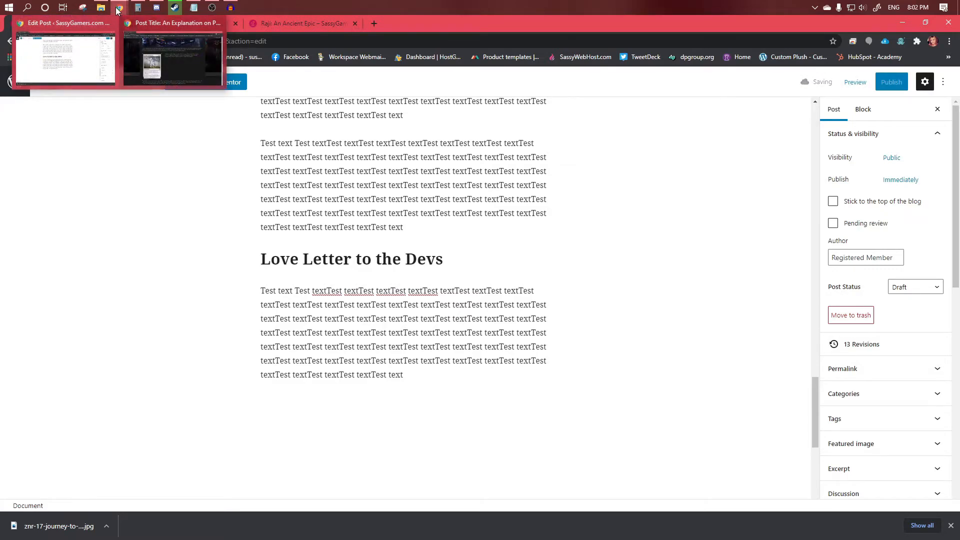
scroll(844, 382, down, 1)
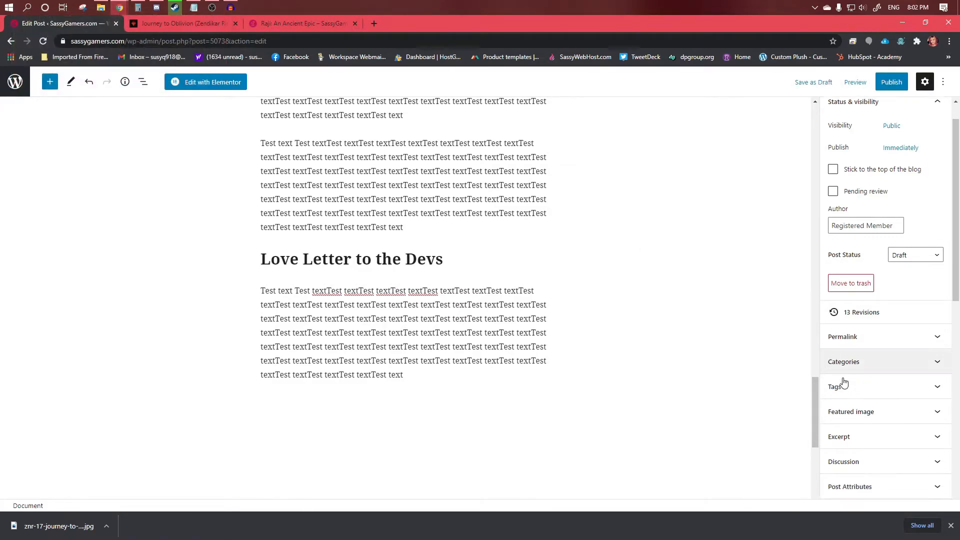
scroll(844, 383, down, 3)
scroll(863, 367, up, 2)
scroll(866, 259, down, 1)
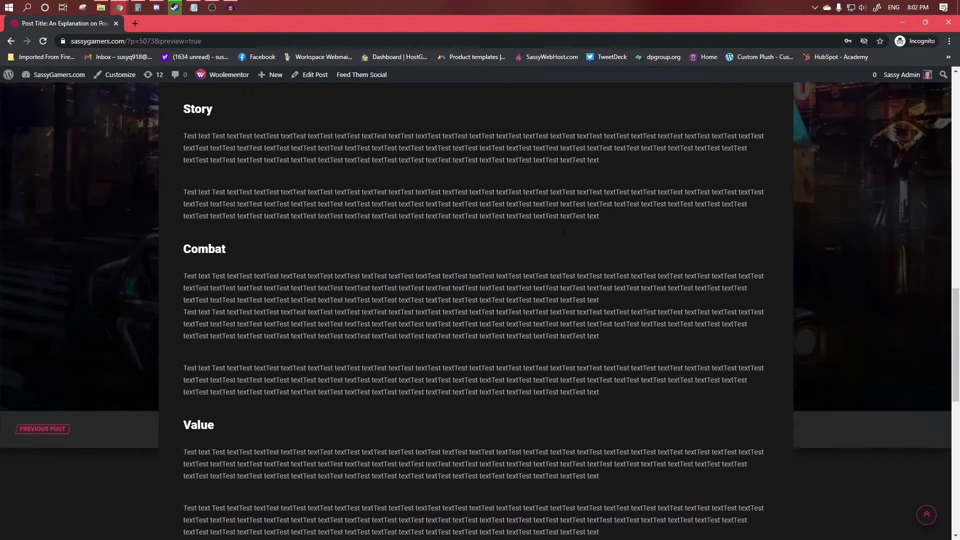
scroll(564, 232, up, 20)
scroll(564, 232, down, 7)
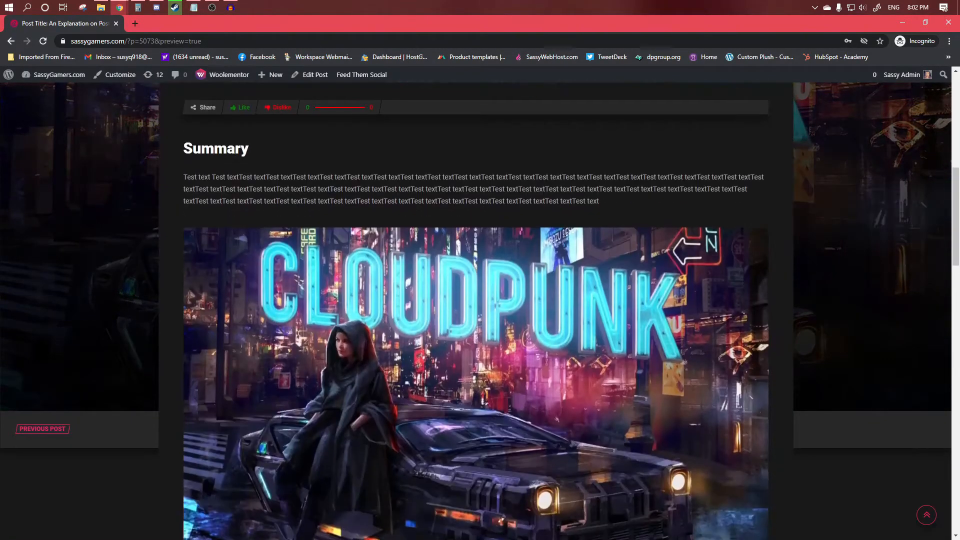
scroll(564, 232, up, 5)
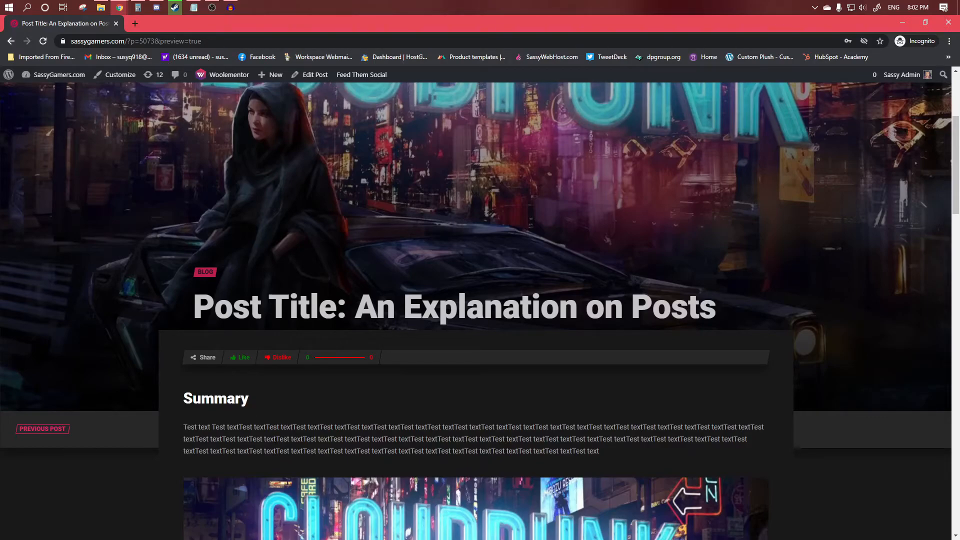
scroll(243, 418, down, 3)
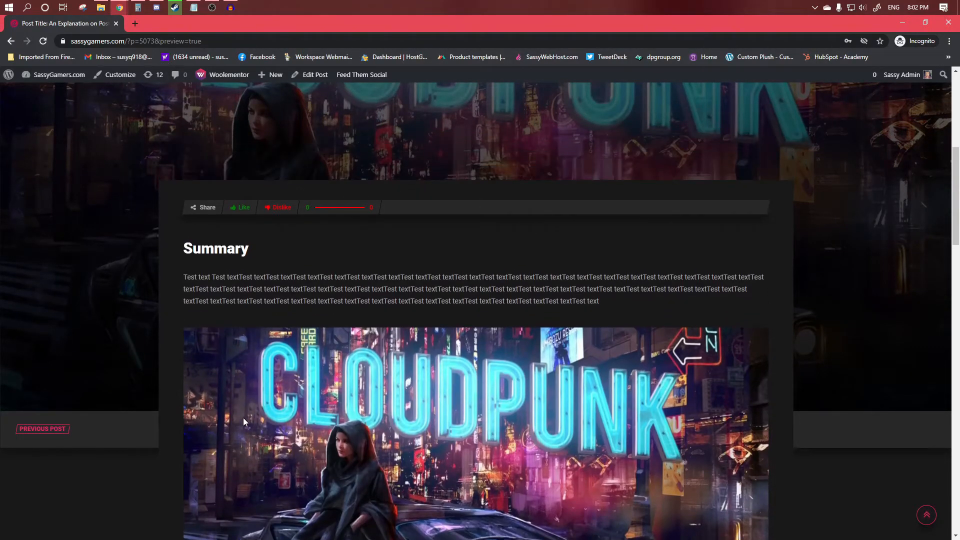
scroll(243, 418, down, 7)
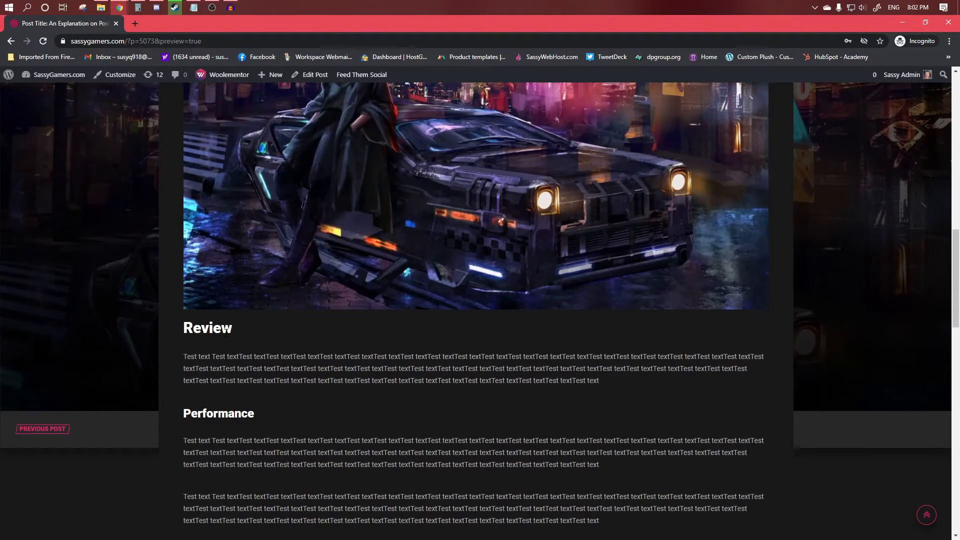
scroll(475, 300, down, 5)
scroll(220, 301, up, 3)
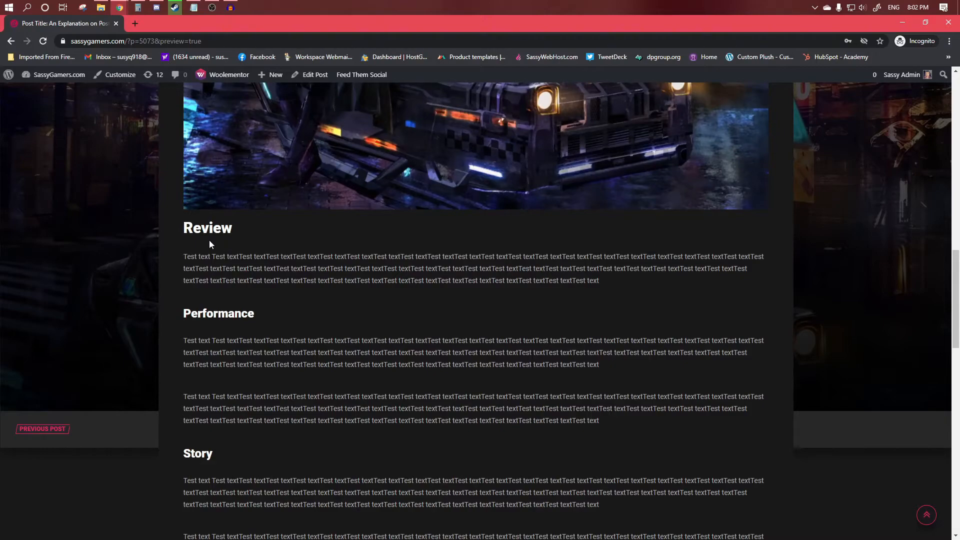
scroll(209, 240, down, 3)
scroll(206, 248, down, 10)
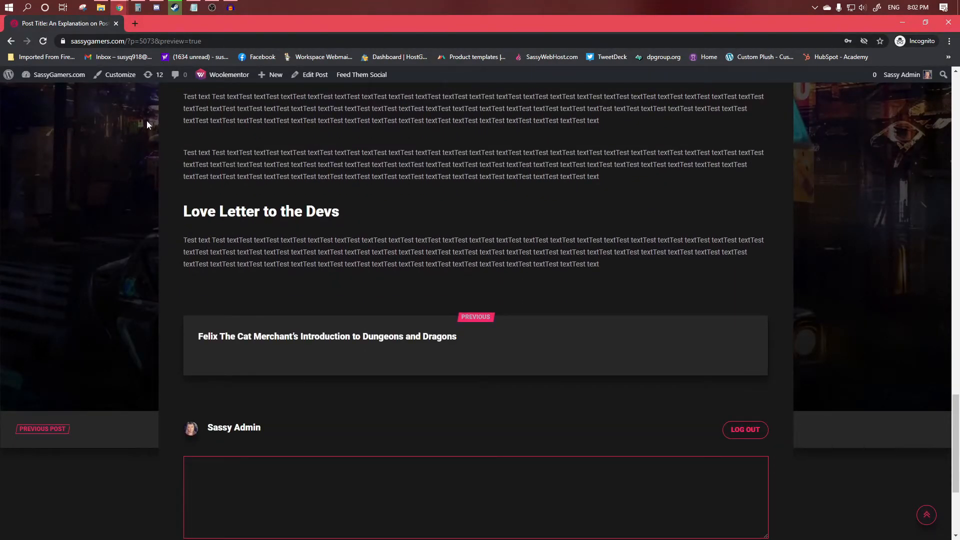
Step: Return to the post editor window and center the Love Letter to the Devs heading
mouse_move(119, 8)
click(75, 55)
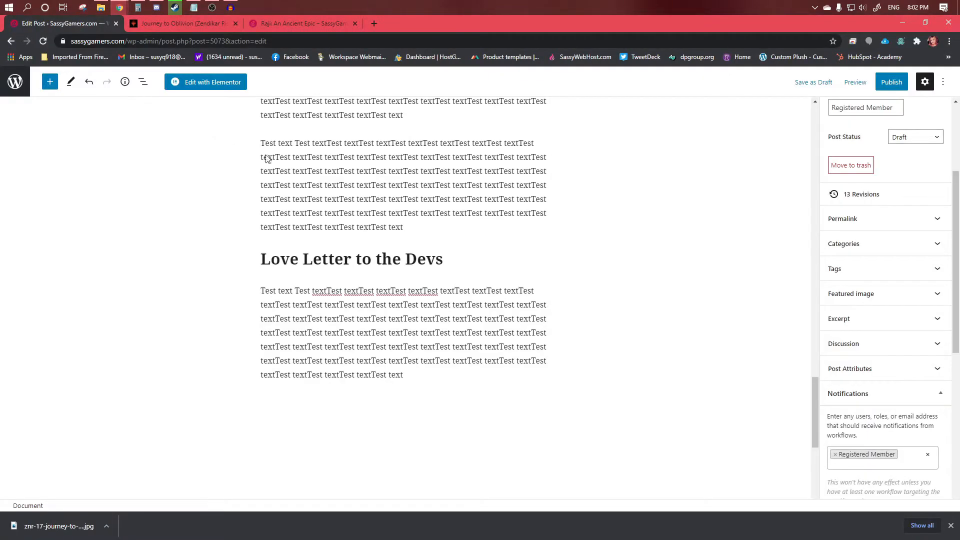
click(330, 258)
click(352, 231)
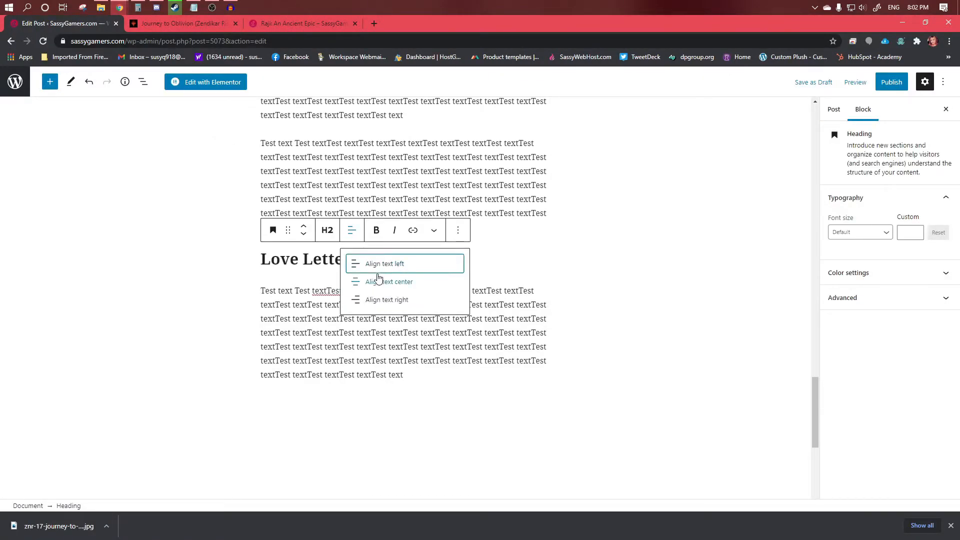
click(383, 280)
click(393, 210)
Step: Center the Value and Combat headings
scroll(397, 210, up, 5)
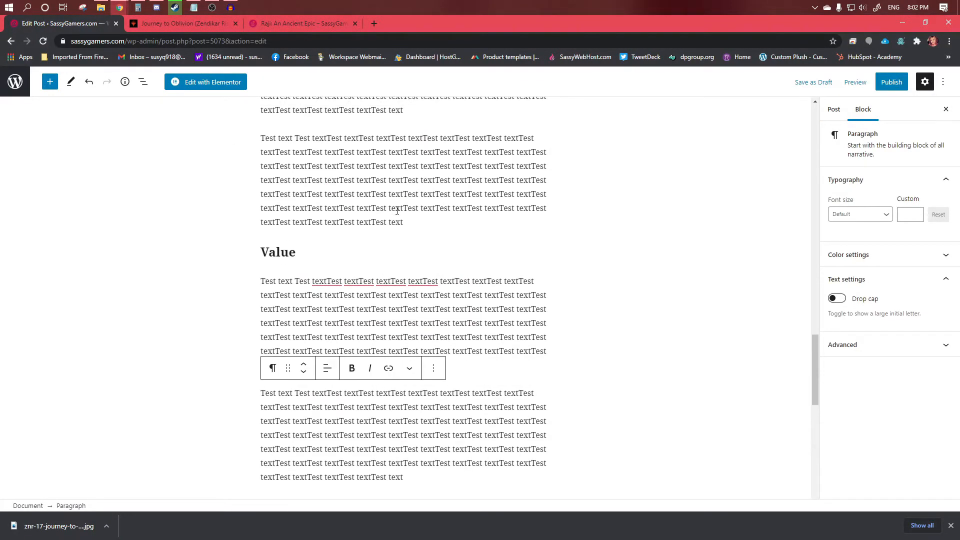
click(278, 245)
click(350, 223)
click(374, 275)
click(366, 196)
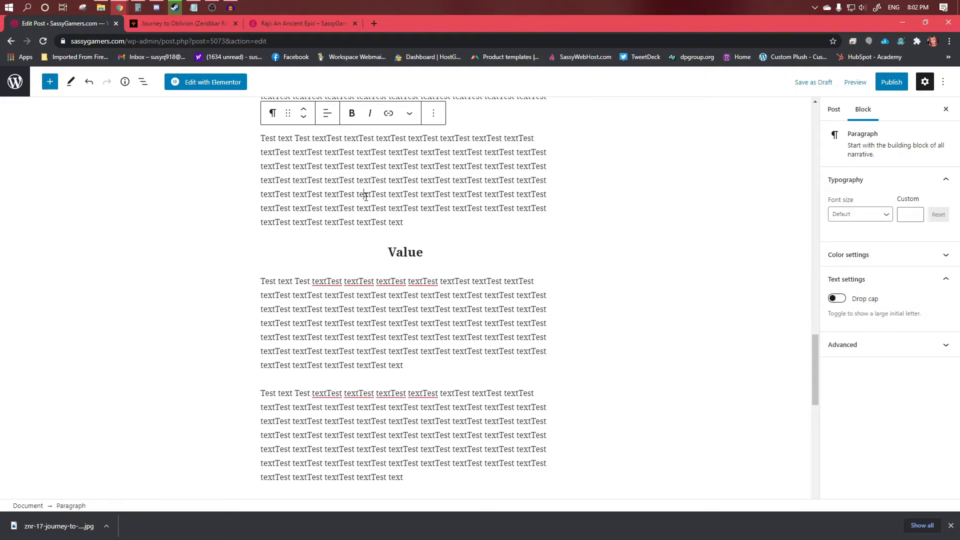
scroll(365, 210, up, 5)
click(287, 150)
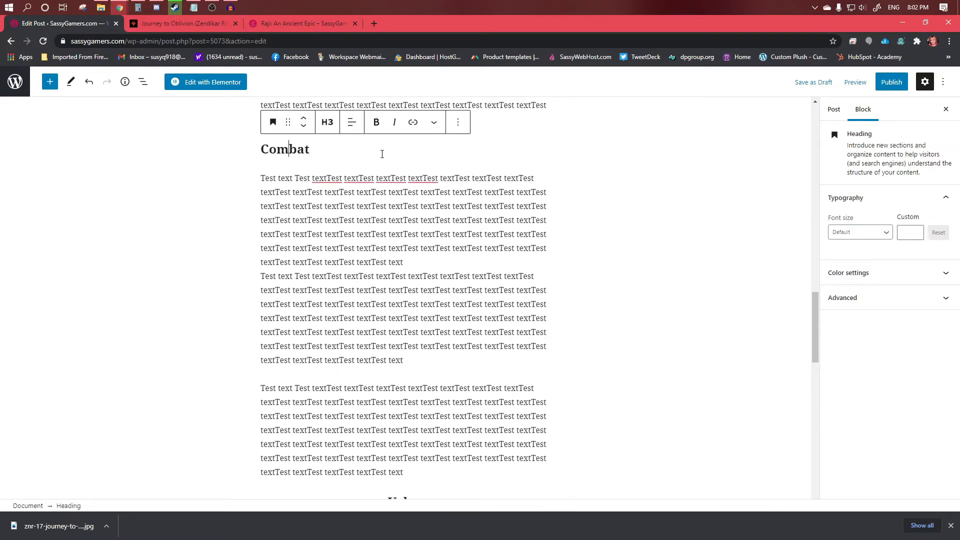
click(353, 125)
click(370, 174)
Step: Center the Story and Performance headings
scroll(325, 245, up, 6)
click(282, 196)
click(352, 167)
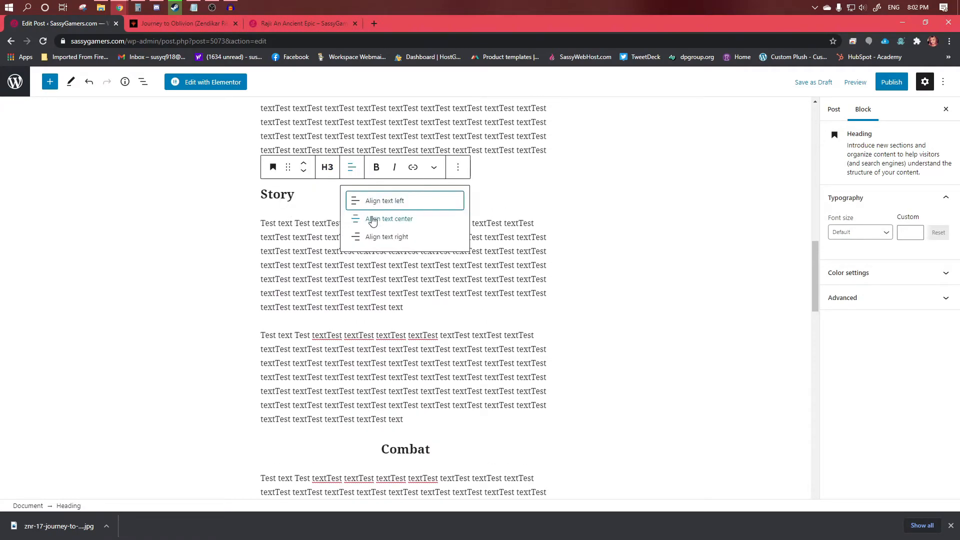
click(370, 219)
scroll(319, 200, up, 5)
click(315, 192)
click(352, 162)
click(370, 214)
Step: Center the Review and Summary headings and save the post as a draft
scroll(378, 180, up, 5)
click(296, 278)
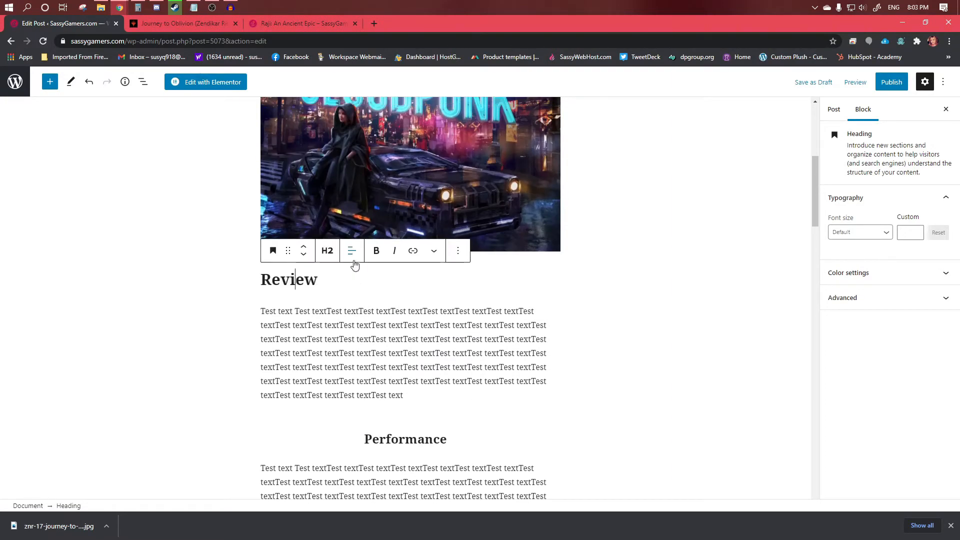
click(352, 251)
click(355, 302)
scroll(405, 234, up, 5)
scroll(405, 234, up, 1)
click(305, 219)
click(352, 190)
click(382, 243)
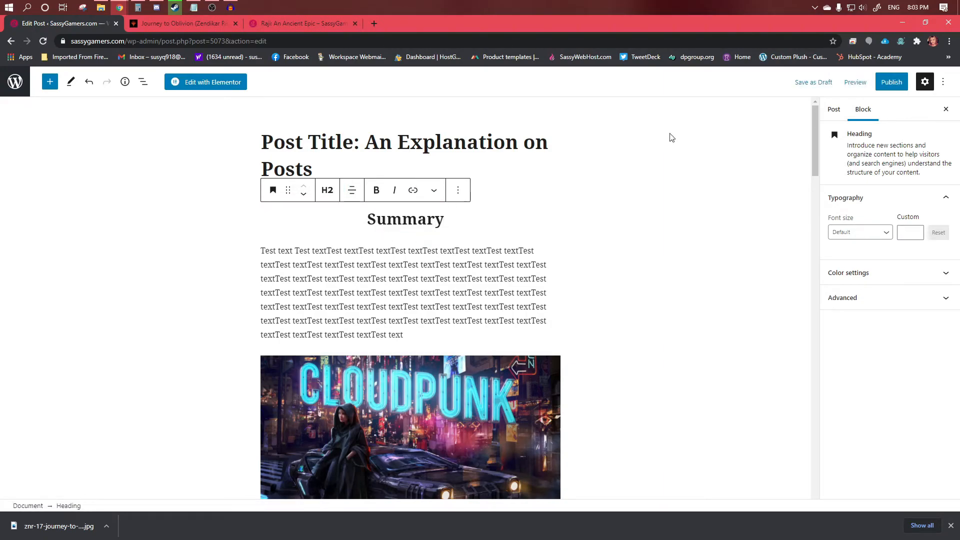
click(812, 82)
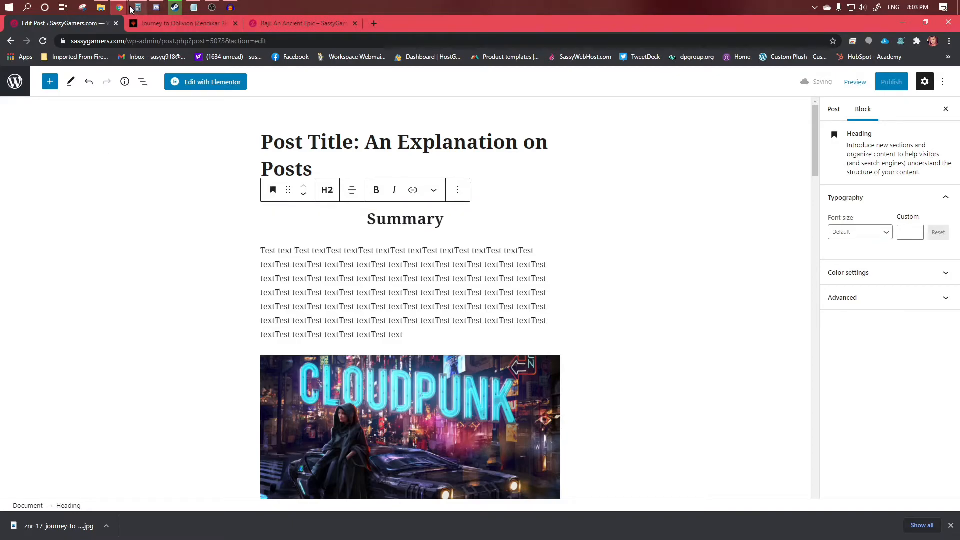
Step: Reload the post preview and examine the alignment of all headings from Summary to Love Letter to the Devs
mouse_move(123, 10)
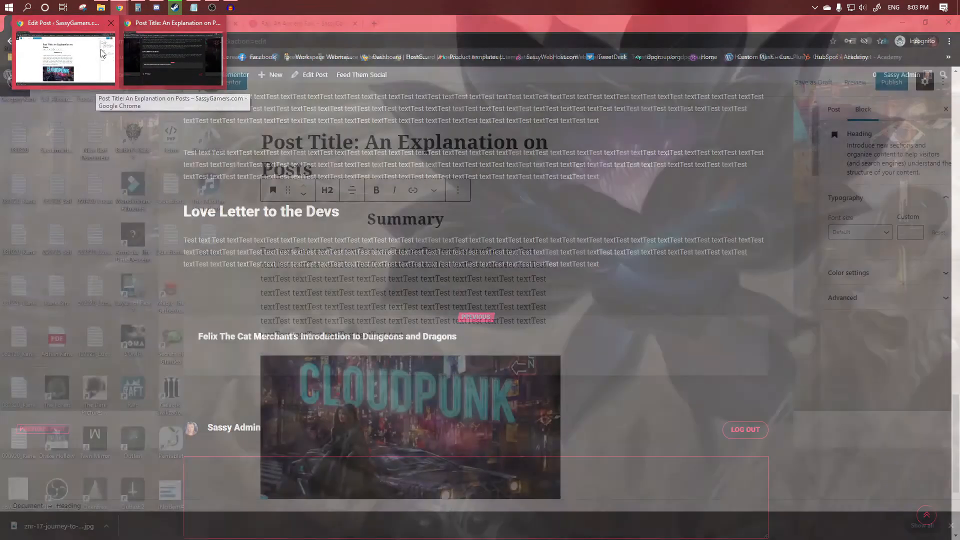
click(163, 62)
click(43, 44)
mouse_move(119, 7)
click(57, 71)
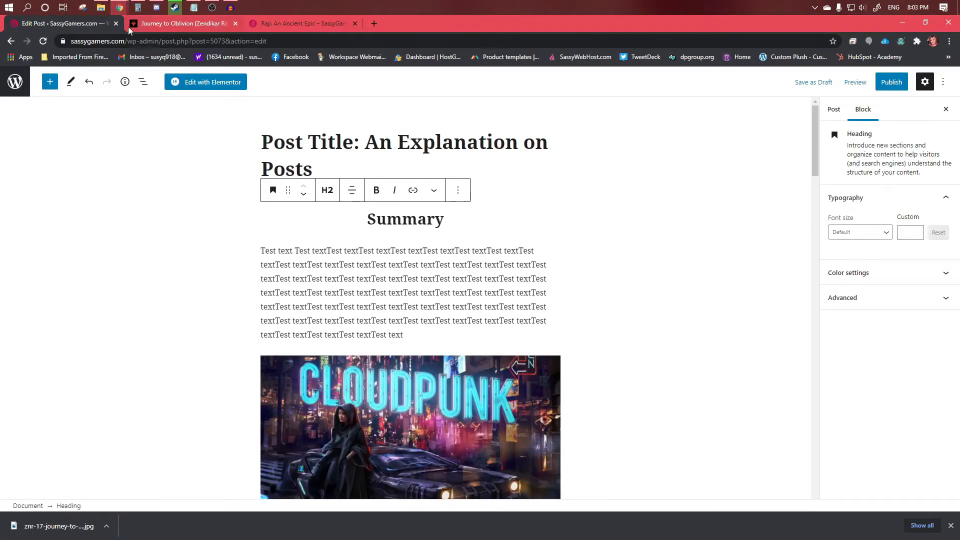
click(160, 65)
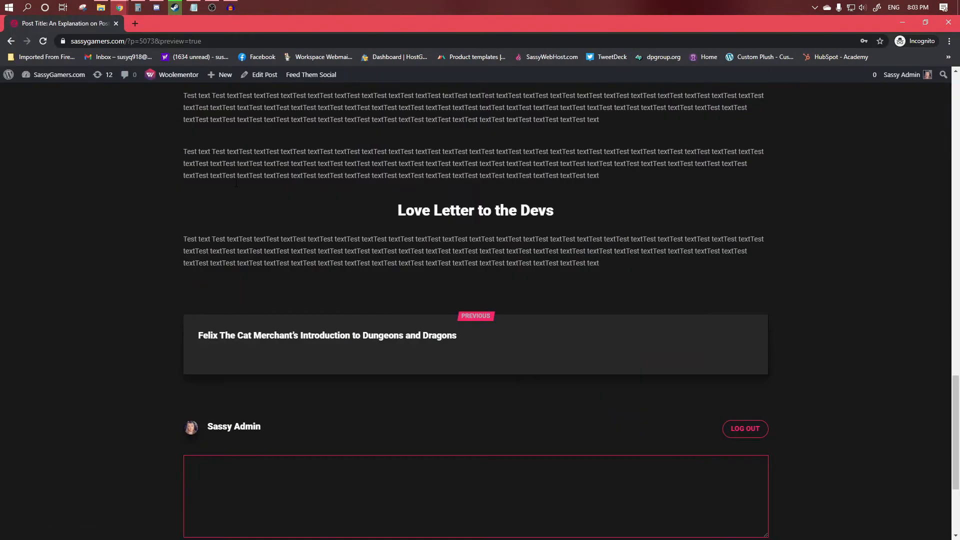
scroll(234, 192, up, 20)
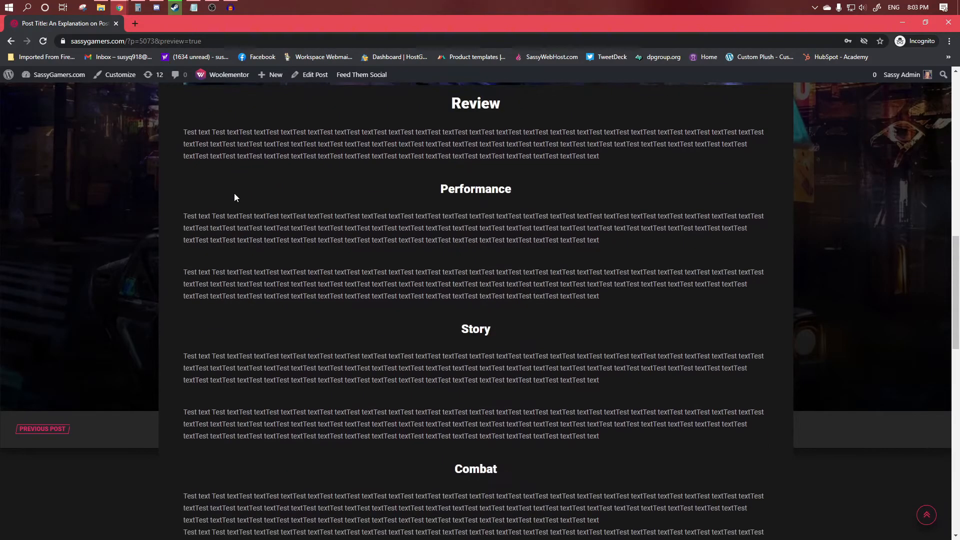
scroll(234, 193, down, 5)
scroll(234, 193, down, 9)
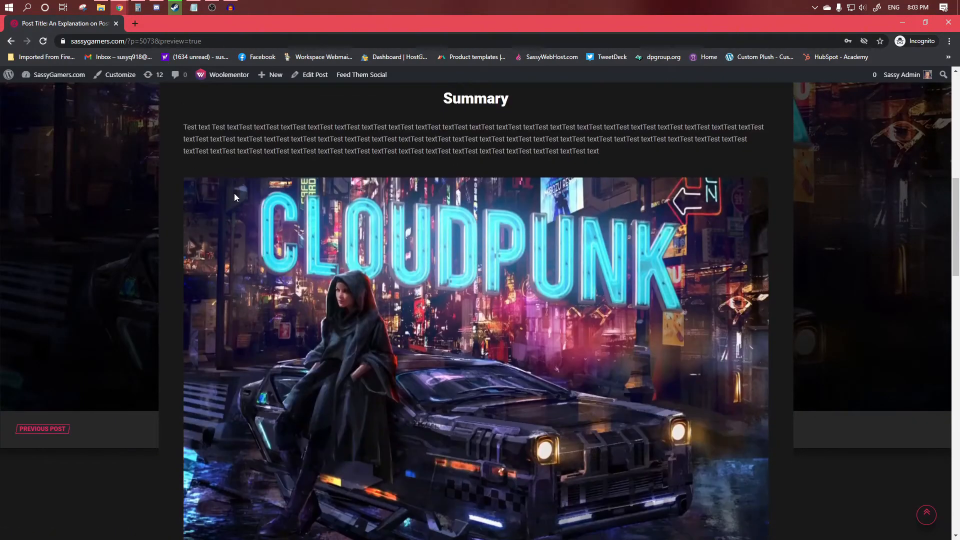
scroll(233, 193, down, 12)
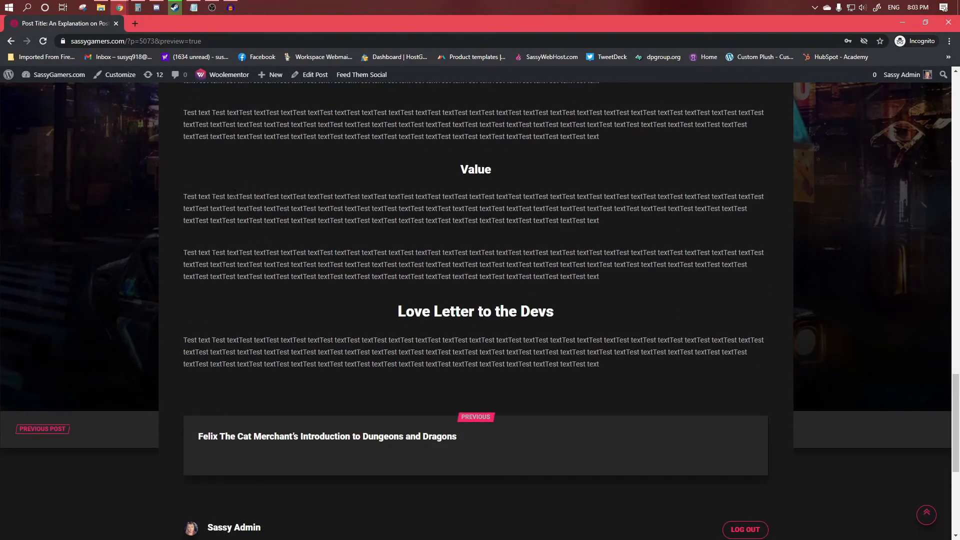
Step: Return to the post editor and insert a Separator block directly below the Review heading, finding it with the search term "hr"
mouse_move(120, 7)
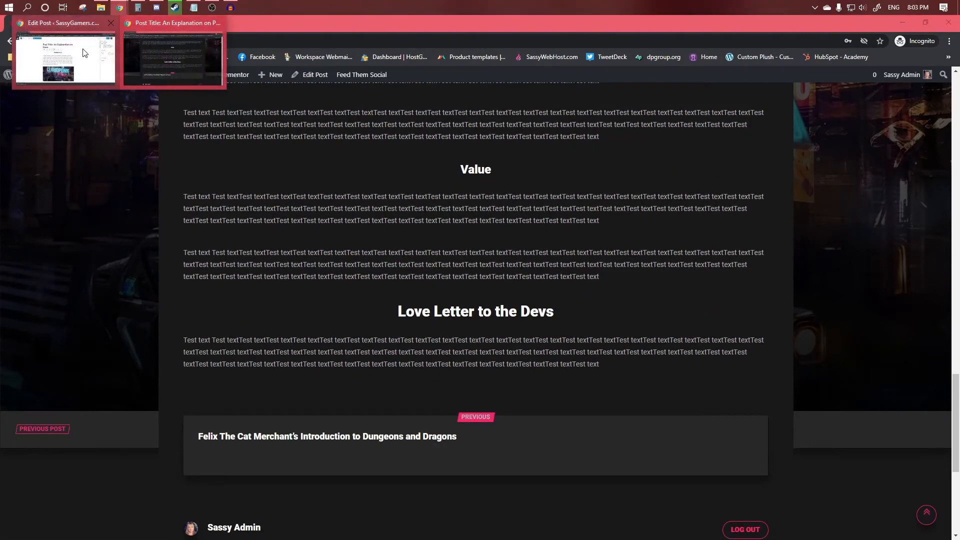
click(87, 52)
click(351, 266)
scroll(410, 302, down, 6)
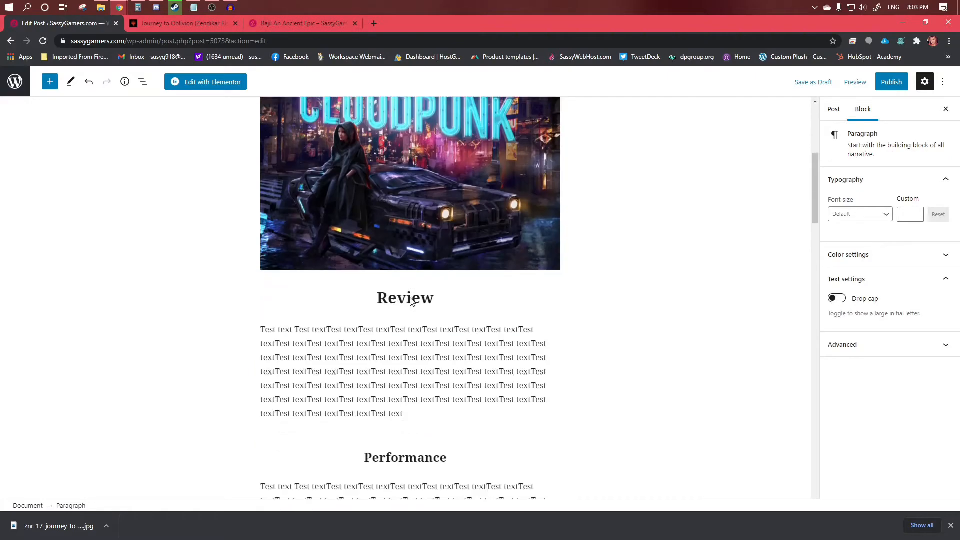
click(404, 285)
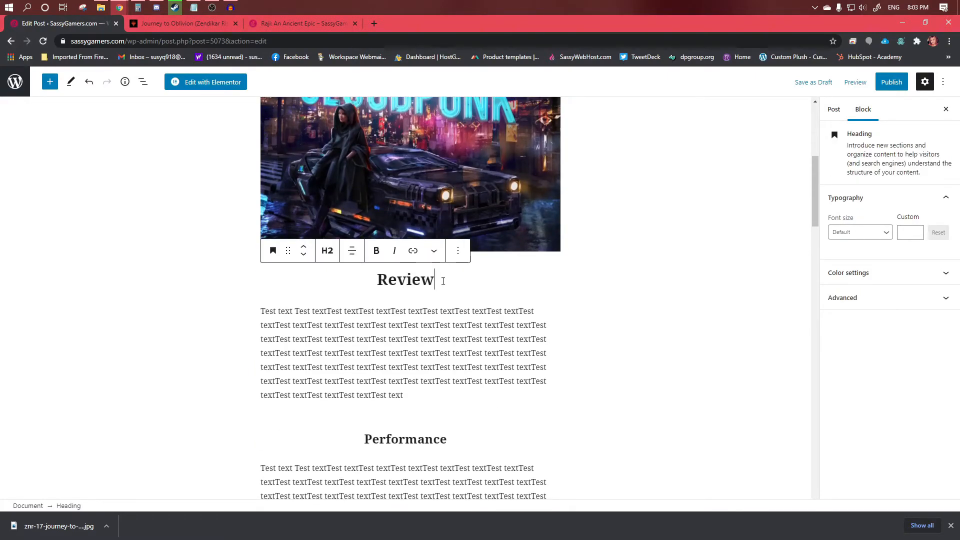
key(Return)
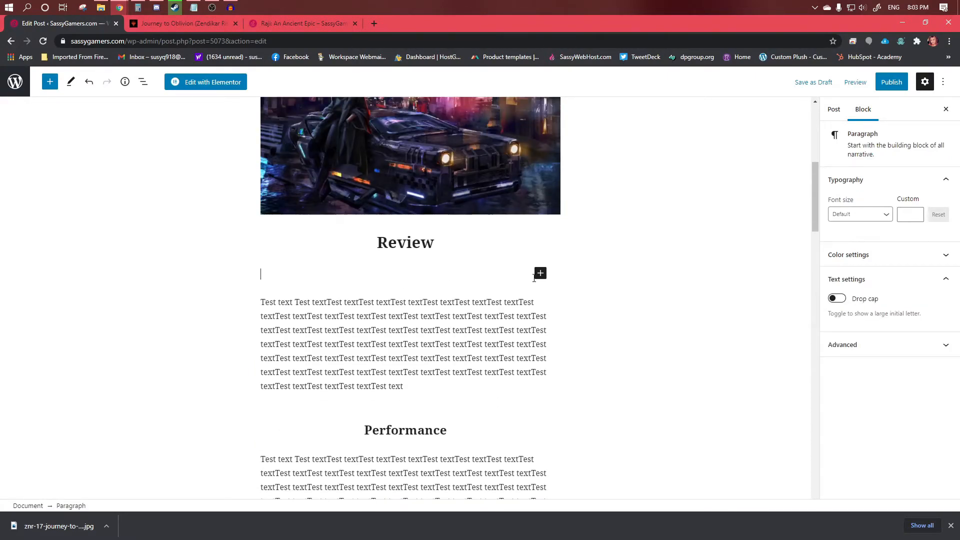
click(540, 273)
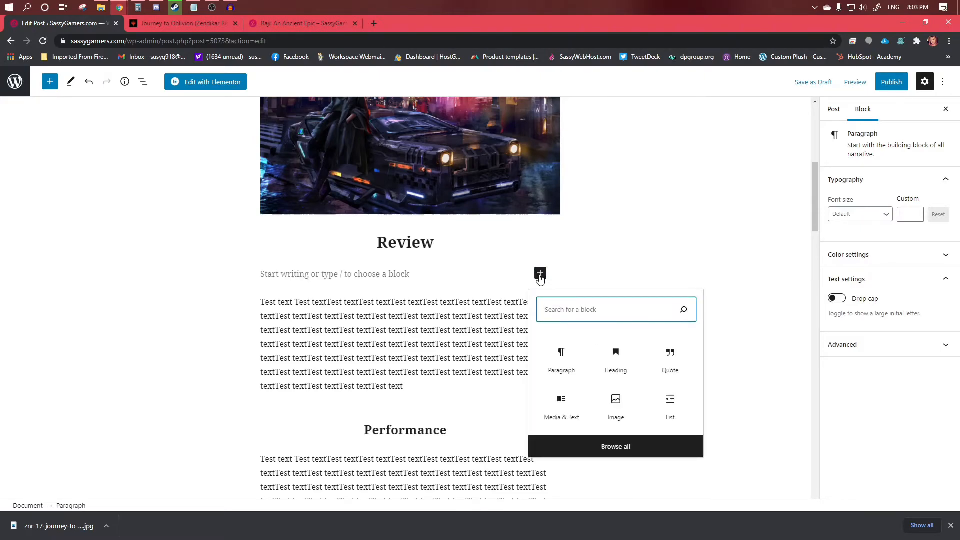
text(hr)
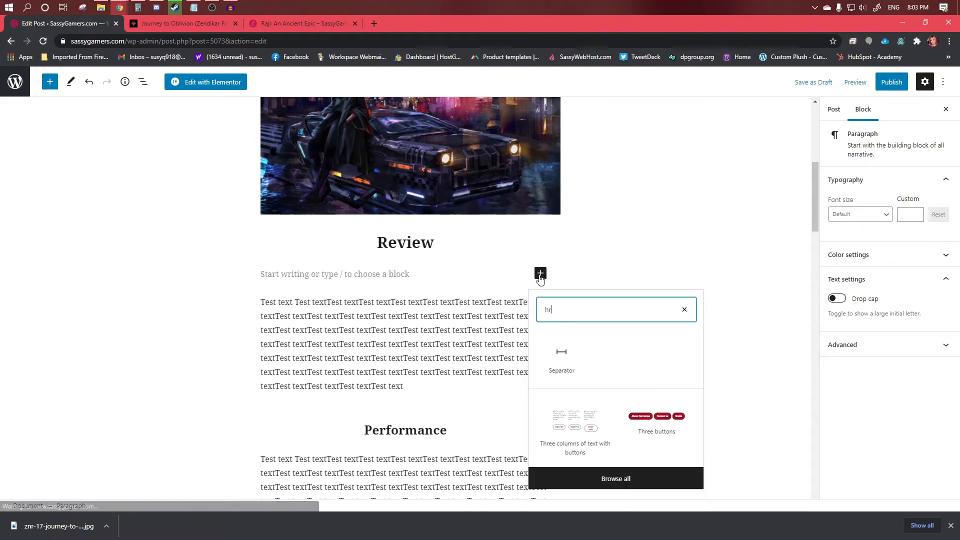
click(561, 362)
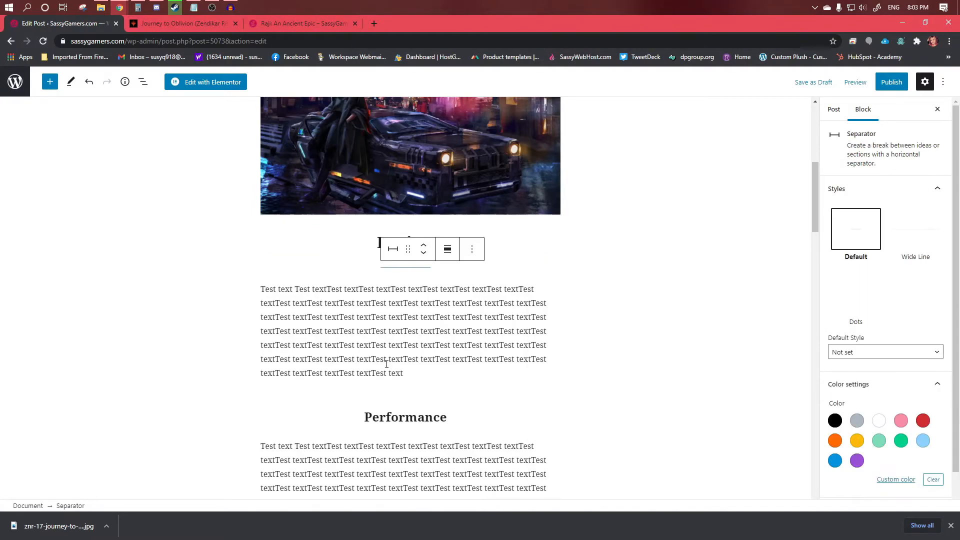
Step: Change the separator below the Review heading to the Wide Line style and save the post as a draft
key(ctrl+z)
click(460, 241)
click(411, 270)
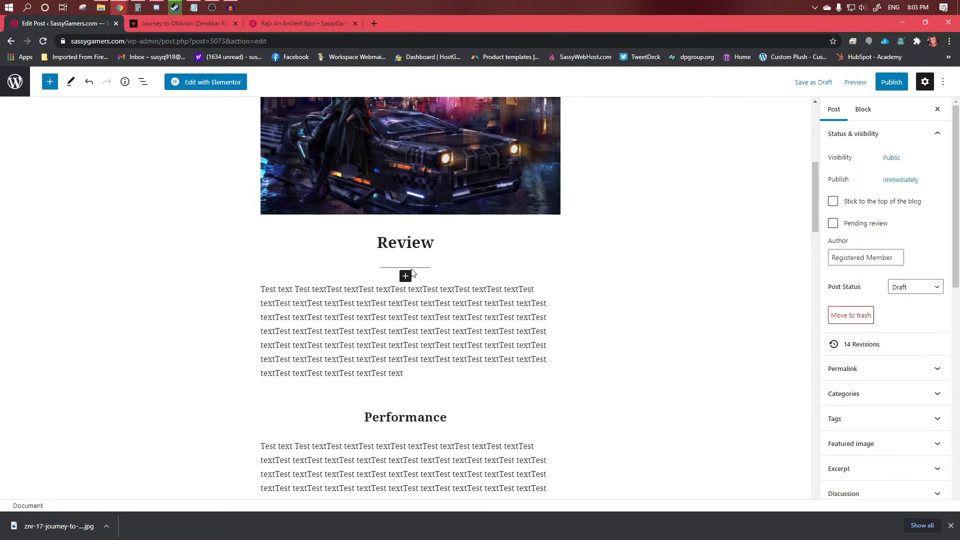
click(398, 268)
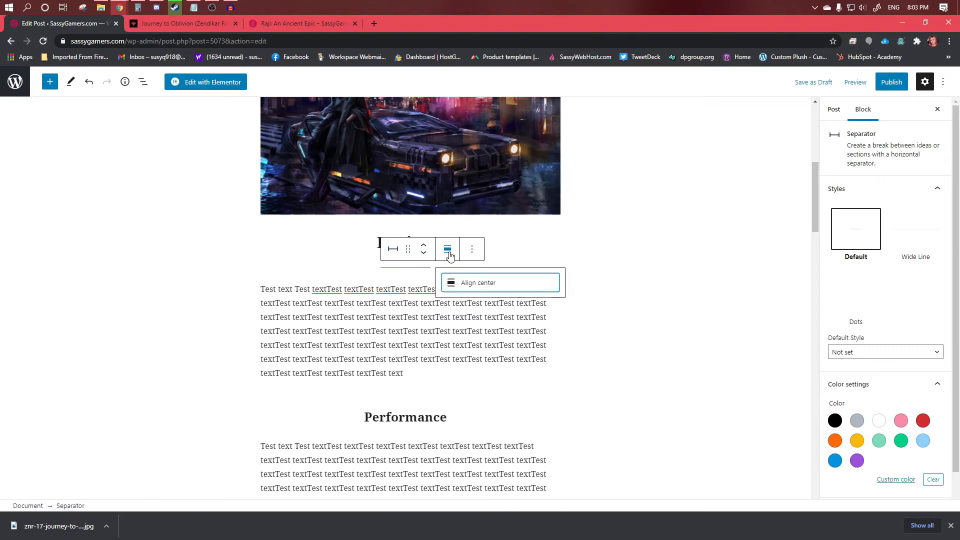
click(396, 250)
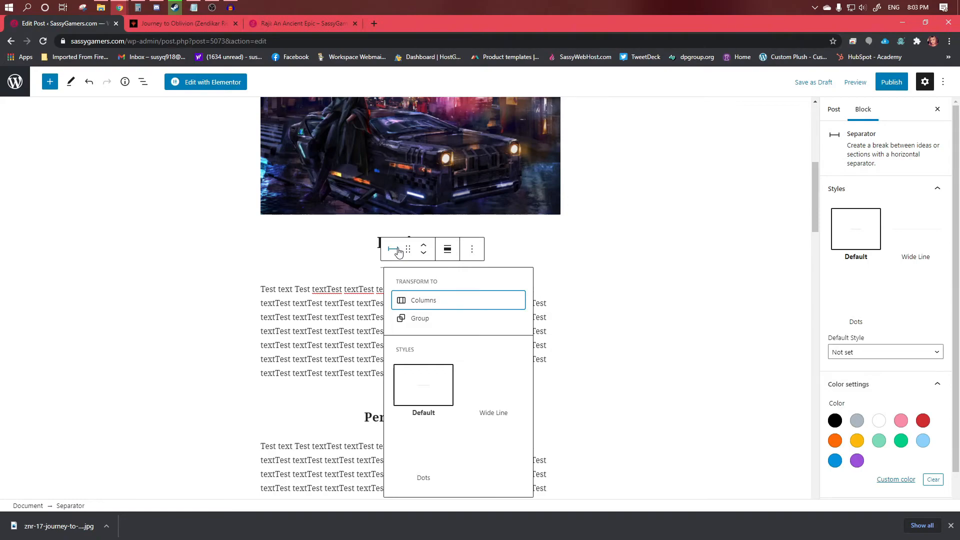
click(495, 397)
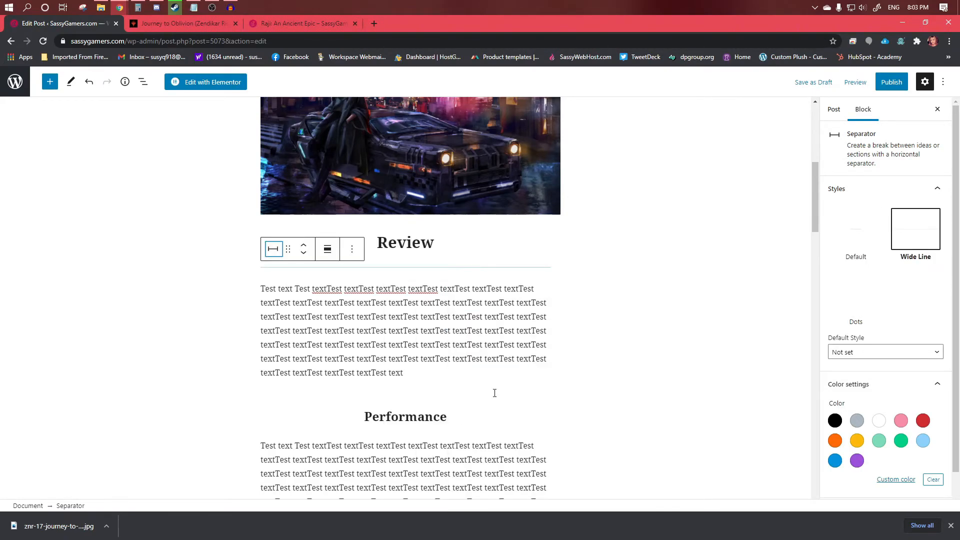
click(813, 82)
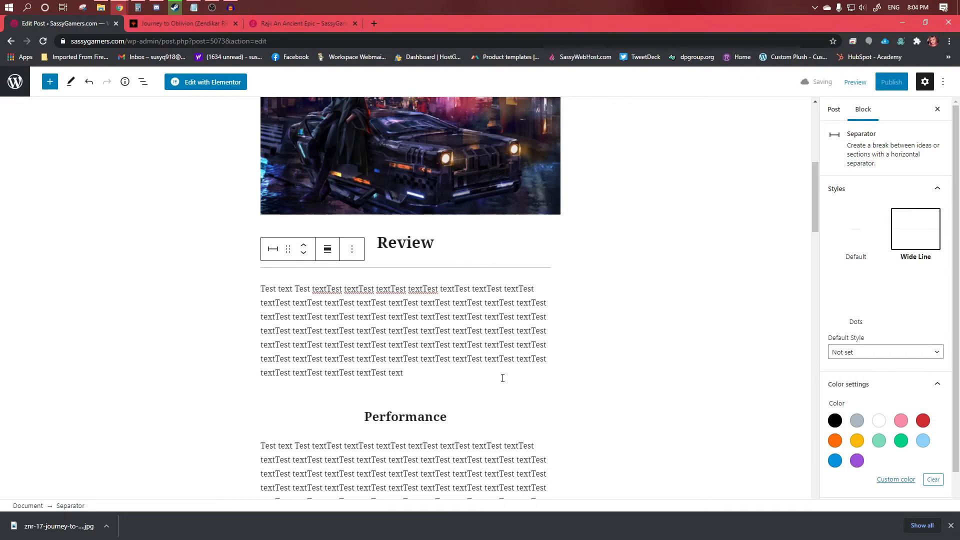
Step: Reload the post preview and check the separator line below the Review heading
mouse_move(120, 10)
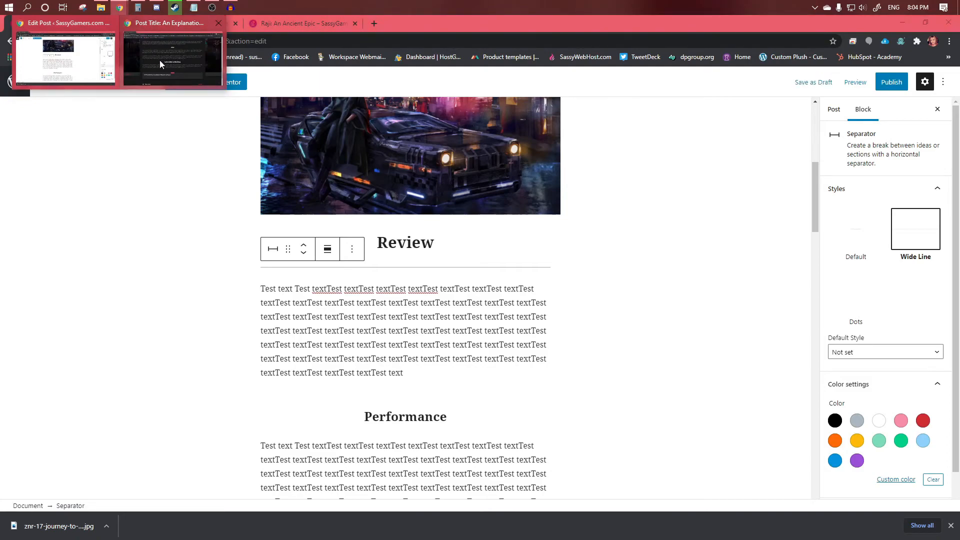
click(152, 55)
click(47, 43)
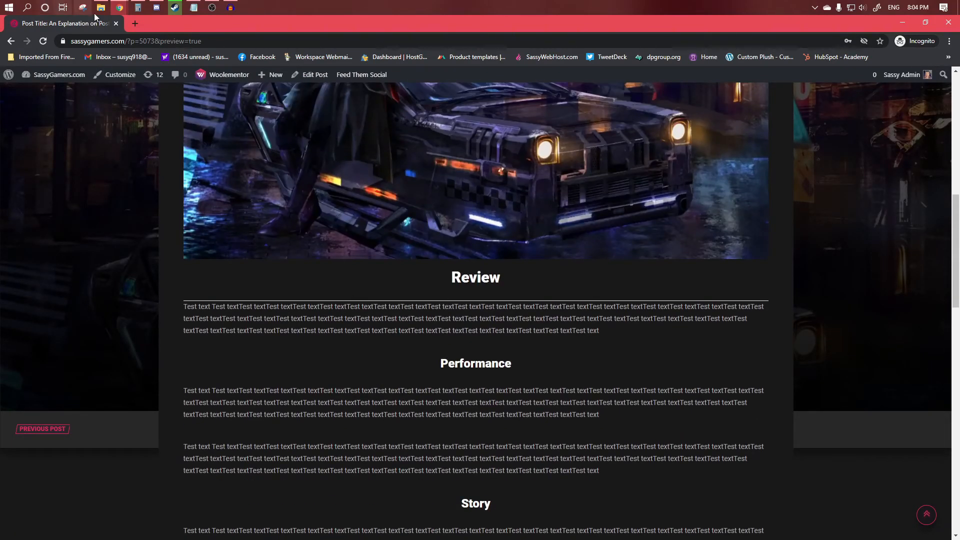
Step: Back in the post editor, add an empty line between the separator and the Review paragraph, and save the draft
click(121, 14)
click(68, 70)
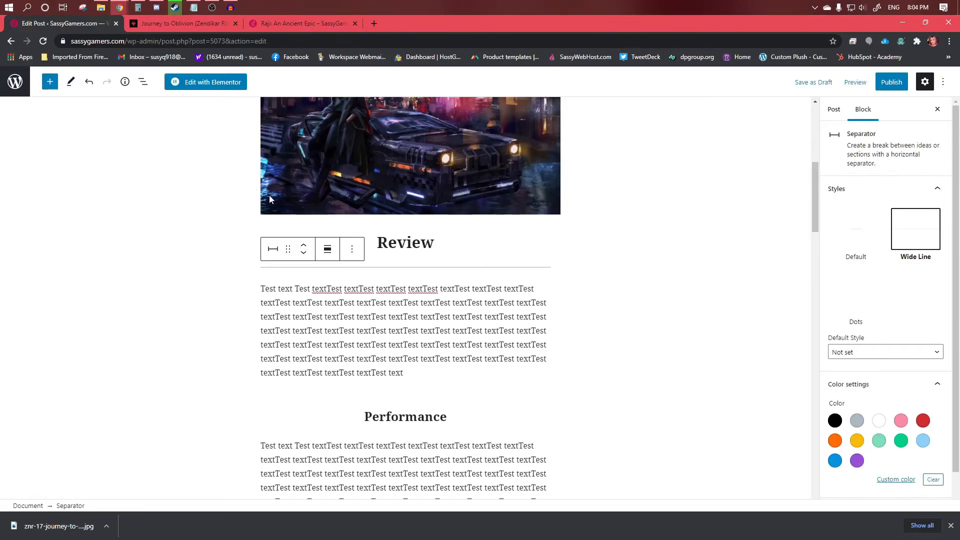
click(262, 290)
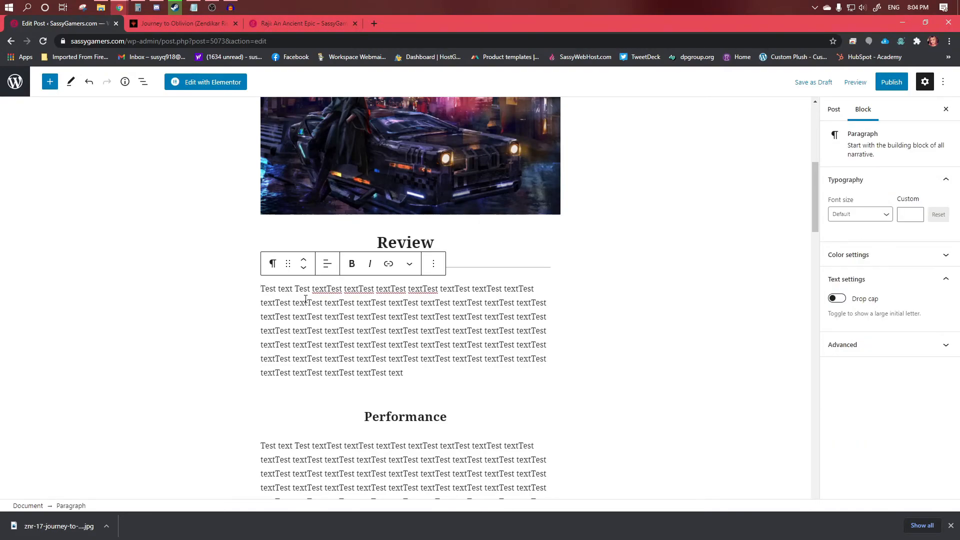
key(Return)
click(805, 85)
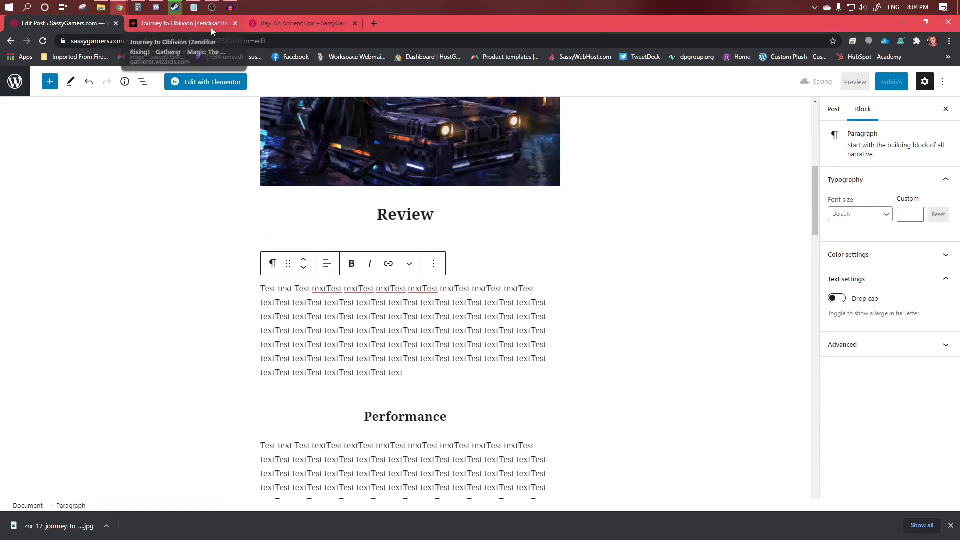
Step: Reload the post preview and examine the spacing around the Review separator and the layout of the whole post
mouse_move(125, 7)
click(148, 58)
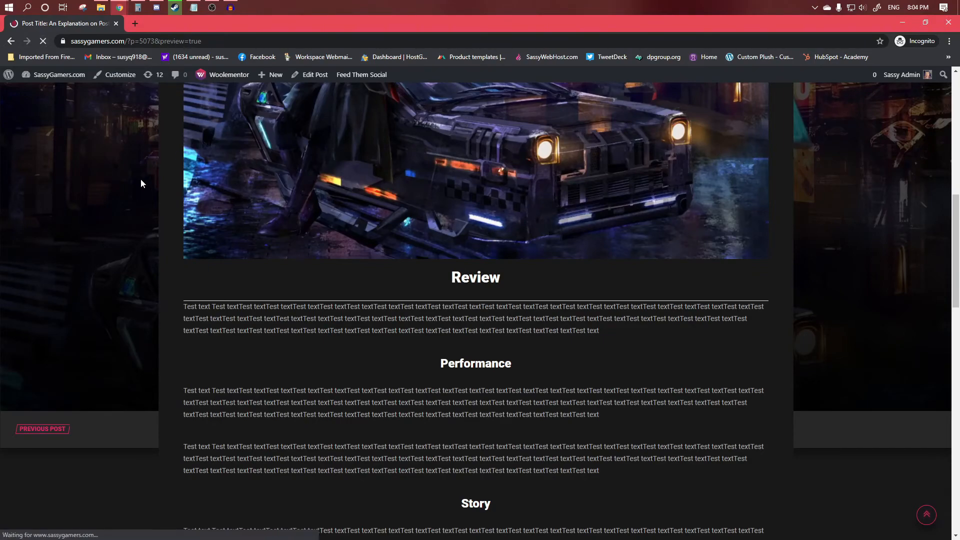
scroll(140, 178, down, 5)
scroll(330, 248, up, 5)
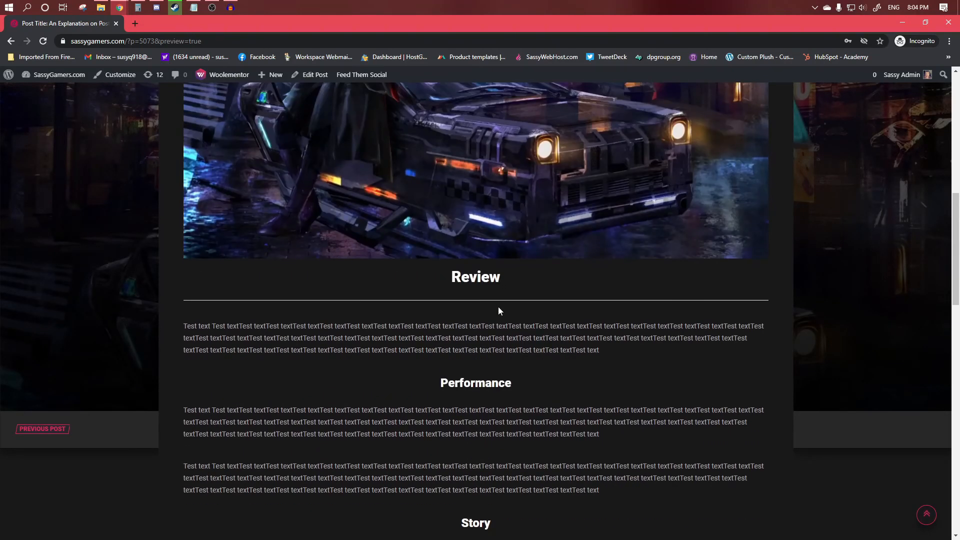
scroll(498, 307, up, 2)
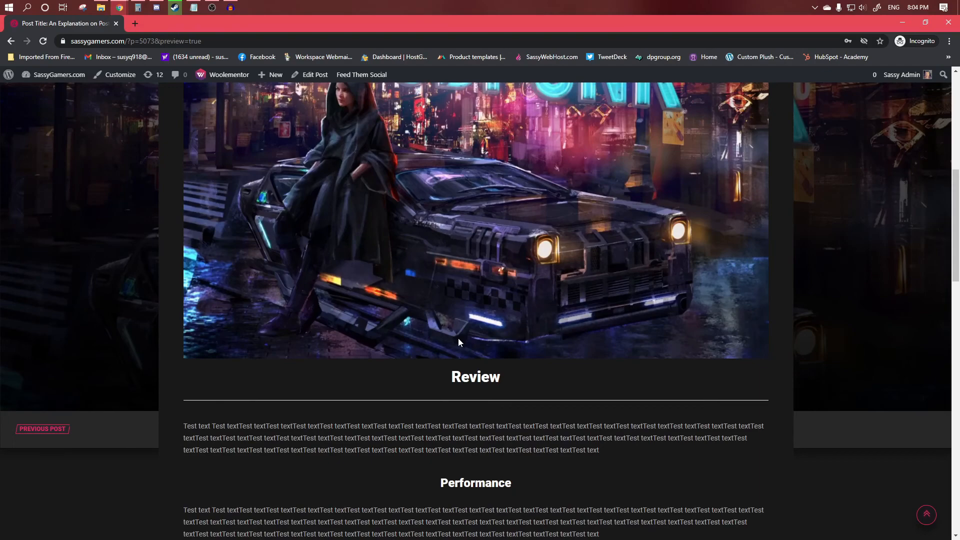
scroll(457, 338, down, 1)
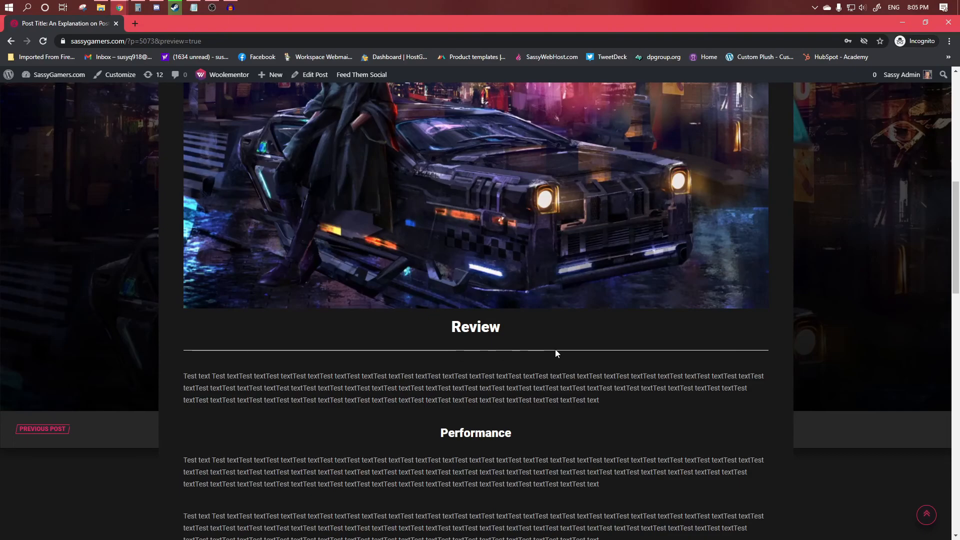
scroll(555, 350, up, 5)
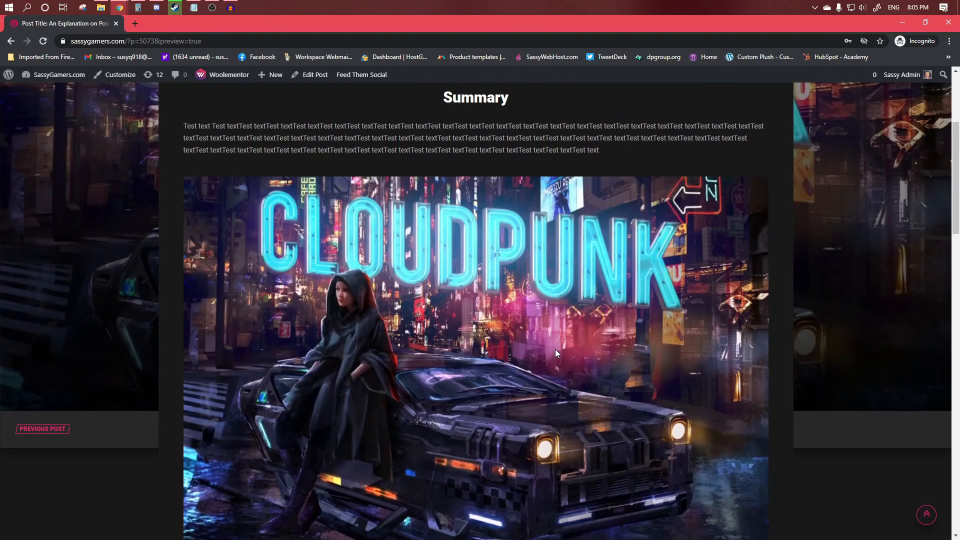
scroll(555, 349, down, 7)
scroll(555, 349, up, 6)
scroll(555, 349, down, 4)
scroll(555, 349, up, 12)
scroll(555, 349, down, 8)
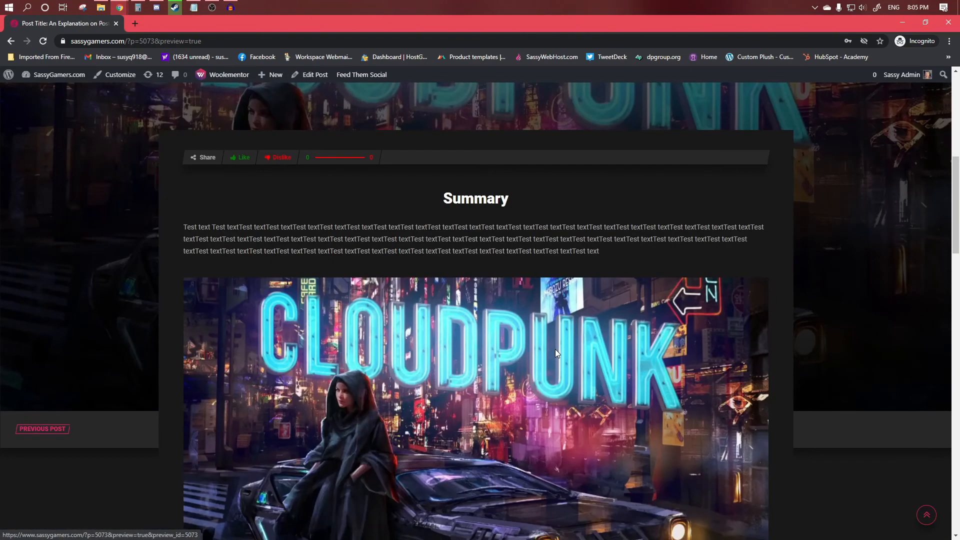
scroll(554, 349, down, 7)
scroll(518, 425, down, 9)
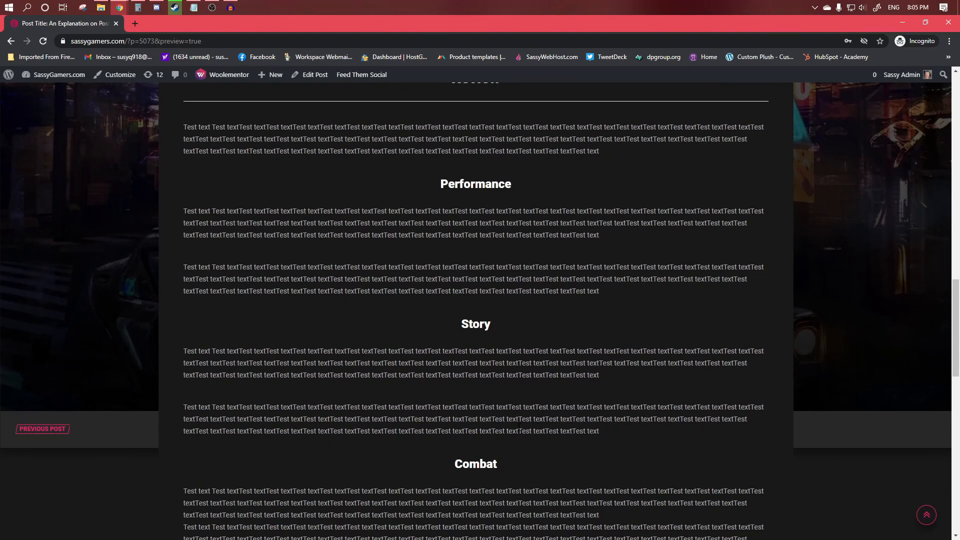
scroll(518, 427, up, 14)
scroll(500, 386, up, 8)
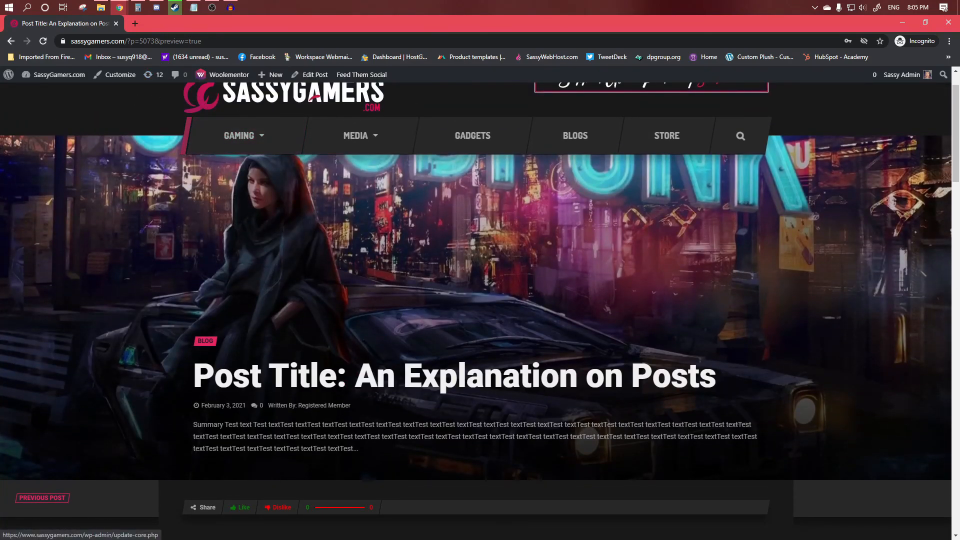
Step: Return to the post editor and bring up the post-level settings with the categories, tags and featured image sections
mouse_move(120, 8)
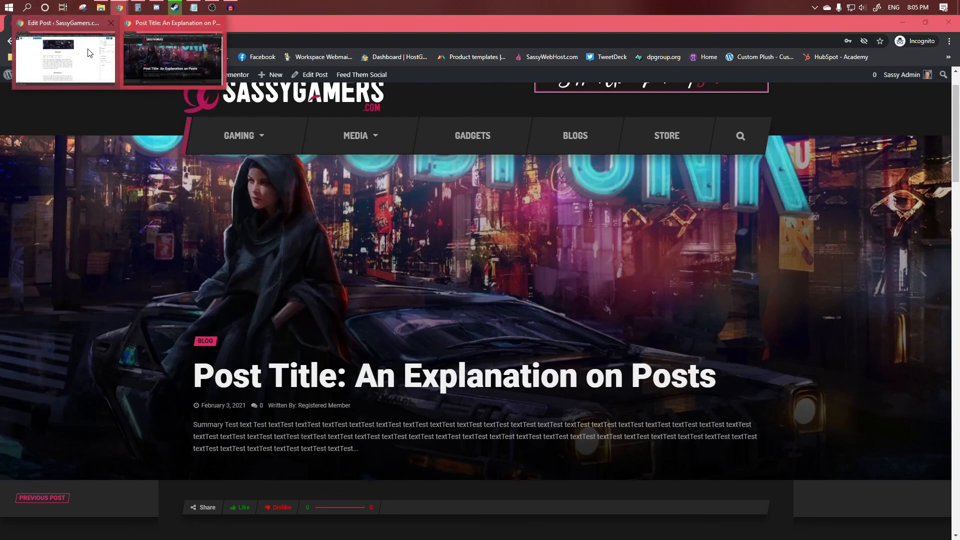
click(139, 84)
click(832, 108)
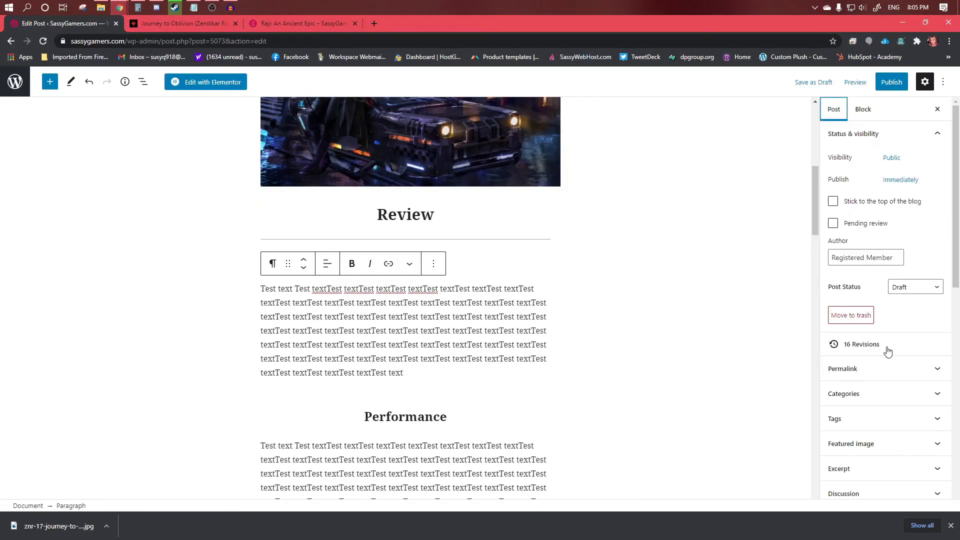
scroll(874, 300, down, 6)
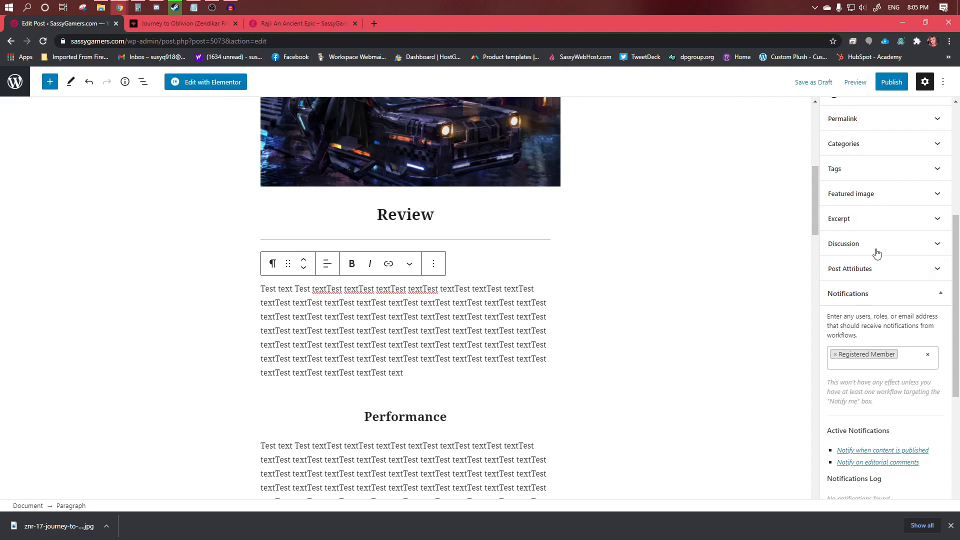